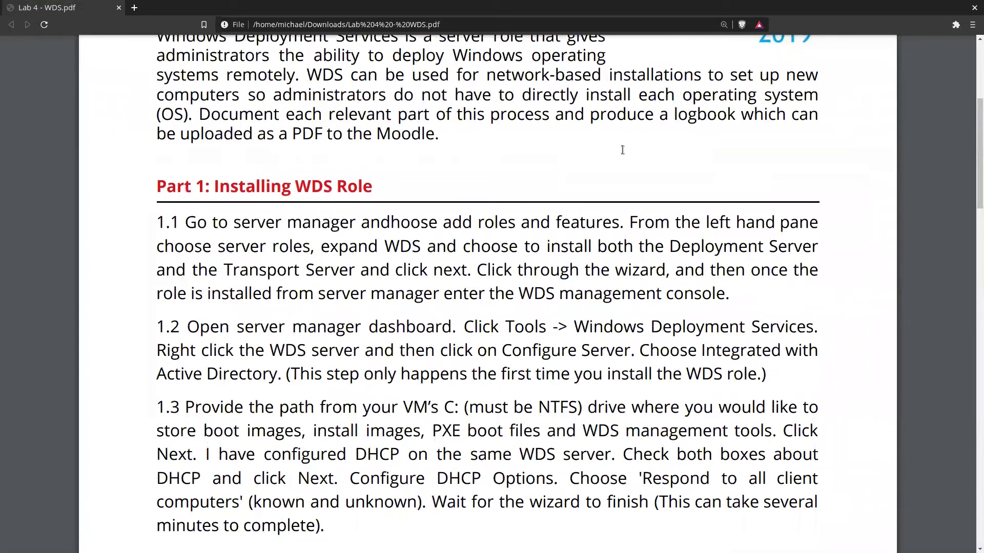
- Read through the lab sheet's instructions for installing the WDS role, adding images and creating an empty VM, ending at section 1.3
{"action": "scroll", "coordinate": [742, 177], "scroll_direction": "down", "scroll_amount": 3}
{"action": "triple_click", "coordinate": [725, 174]}
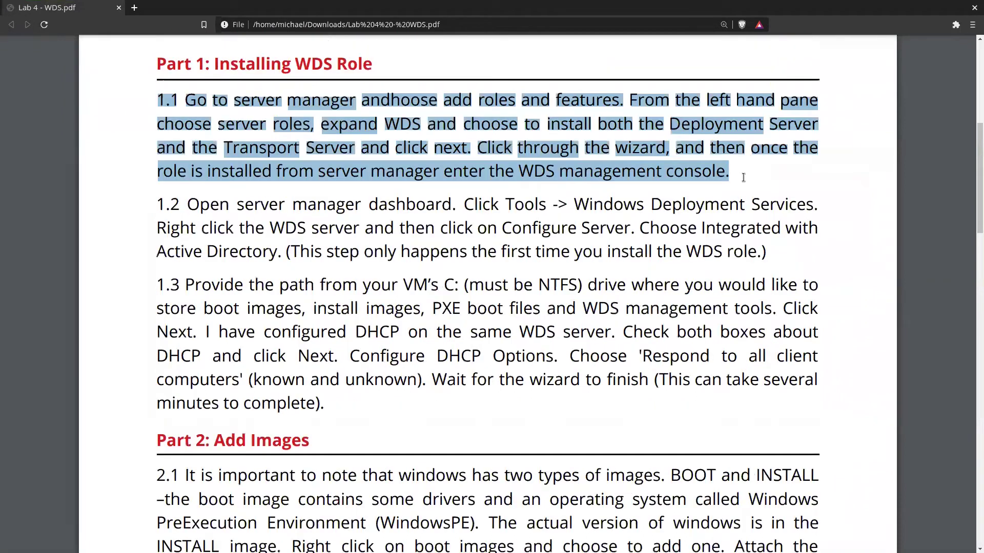
{"action": "left_click", "coordinate": [371, 302]}
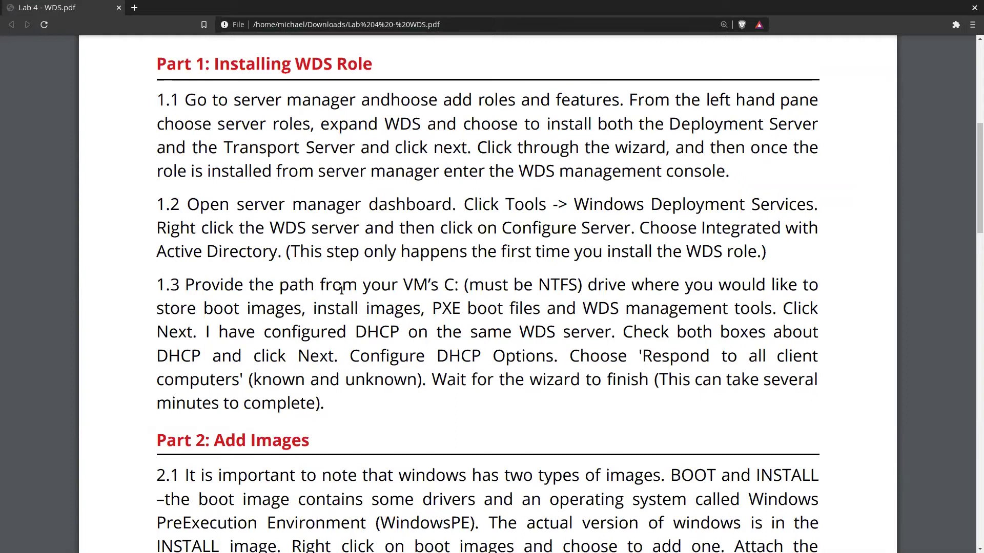
{"action": "scroll", "coordinate": [352, 256], "scroll_direction": "down", "scroll_amount": 4}
{"action": "scroll", "coordinate": [158, 115], "scroll_direction": "down", "scroll_amount": 2}
{"action": "left_click_drag", "start_coordinate": [157, 115], "coordinate": [777, 358]}
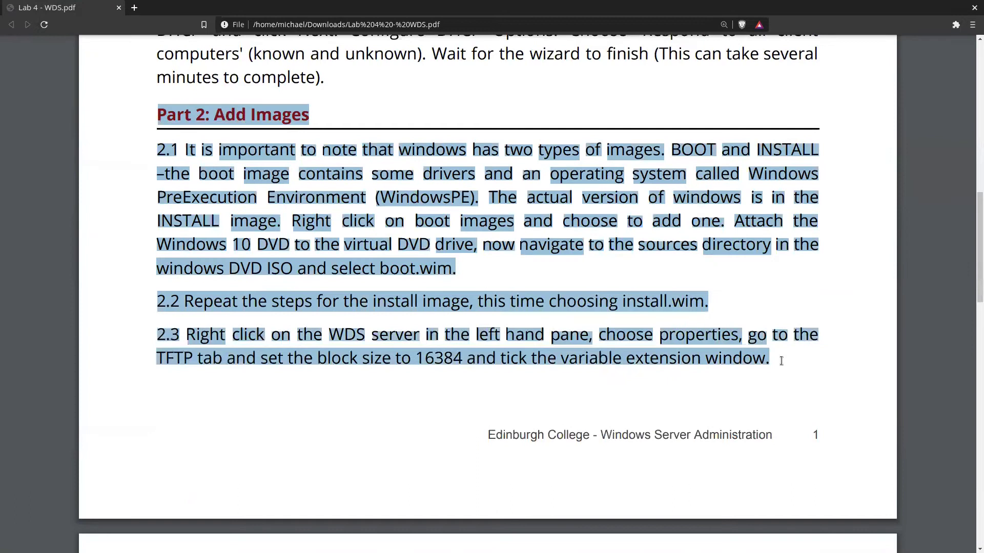
{"action": "left_click", "coordinate": [358, 247]}
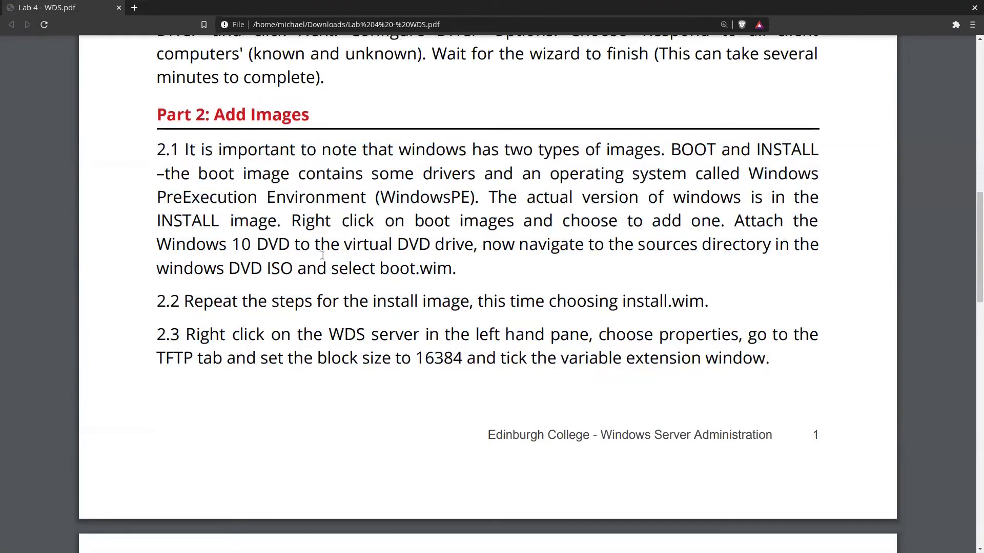
{"action": "scroll", "coordinate": [397, 271], "scroll_direction": "down", "scroll_amount": 4}
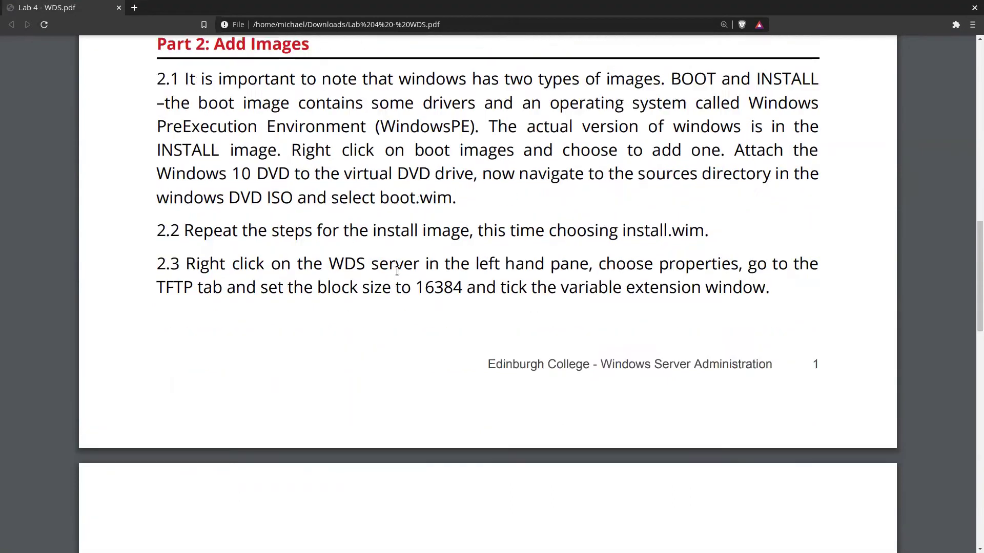
{"action": "scroll", "coordinate": [397, 270], "scroll_direction": "down", "scroll_amount": 5}
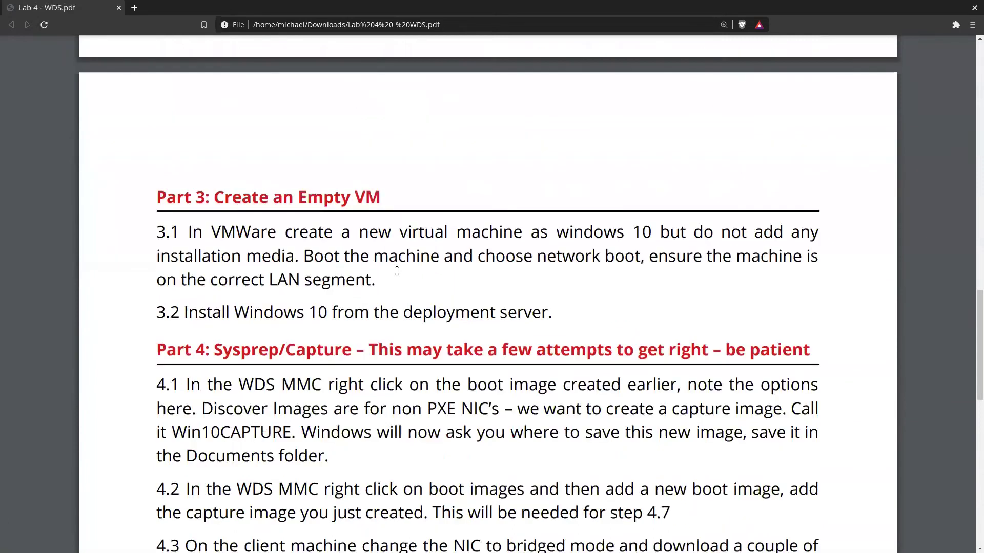
{"action": "scroll", "coordinate": [397, 271], "scroll_direction": "down", "scroll_amount": 2}
{"action": "left_click_drag", "start_coordinate": [156, 153], "coordinate": [556, 231]}
{"action": "left_click", "coordinate": [557, 231]}
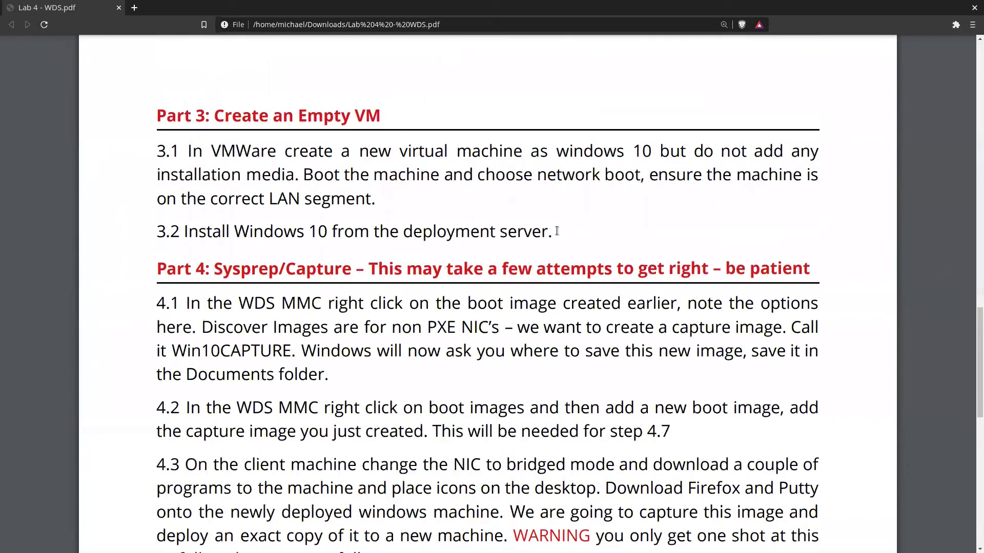
{"action": "scroll", "coordinate": [533, 213], "scroll_direction": "up", "scroll_amount": 5}
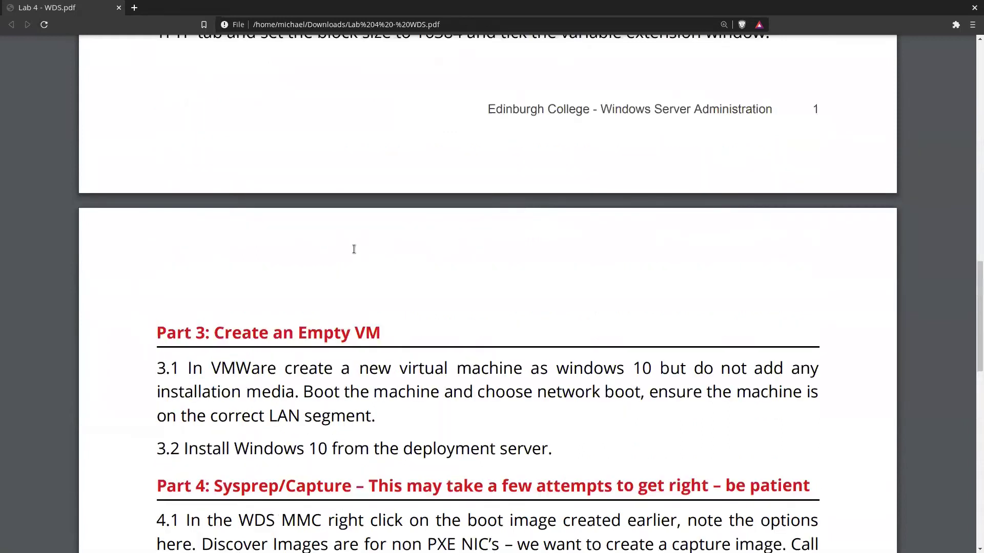
{"action": "scroll", "coordinate": [353, 249], "scroll_direction": "up", "scroll_amount": 8}
{"action": "scroll", "coordinate": [305, 223], "scroll_direction": "up", "scroll_amount": 3}
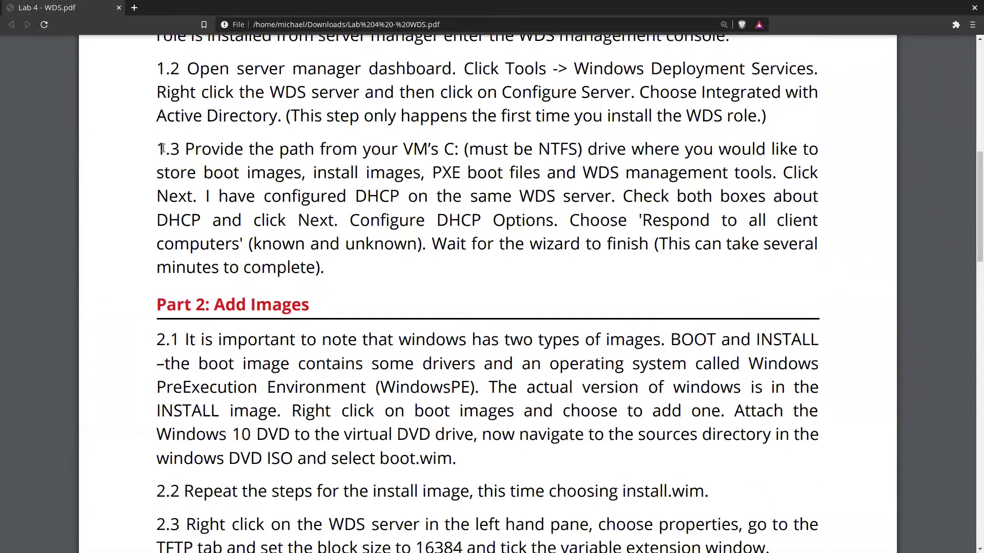
{"action": "triple_click", "coordinate": [333, 268]}
{"action": "left_click", "coordinate": [335, 266]}
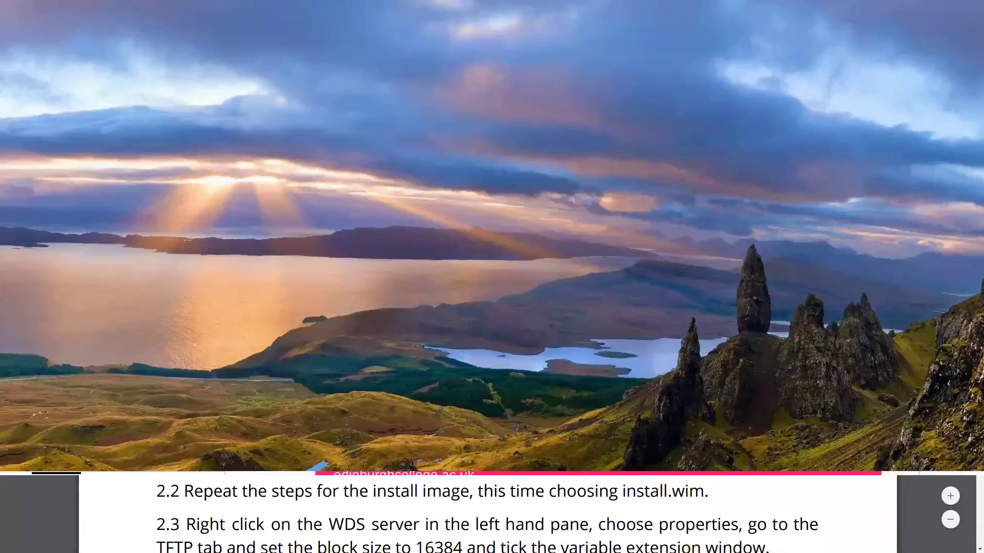
- Switch to VMware Workstation showing the Windows Server 2019 machine and close the virtual machine library
{"action": "key", "text": "super"}
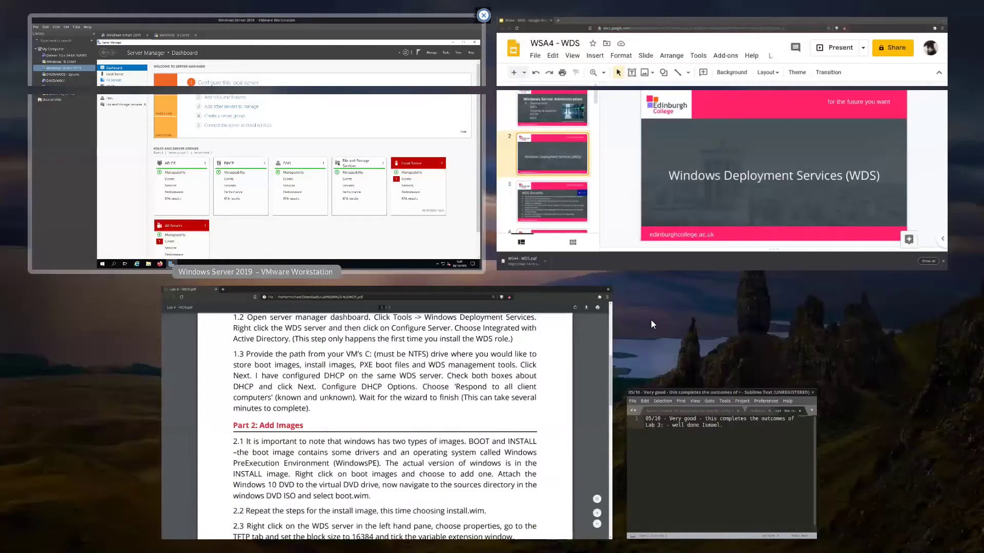
{"action": "key", "text": "Return"}
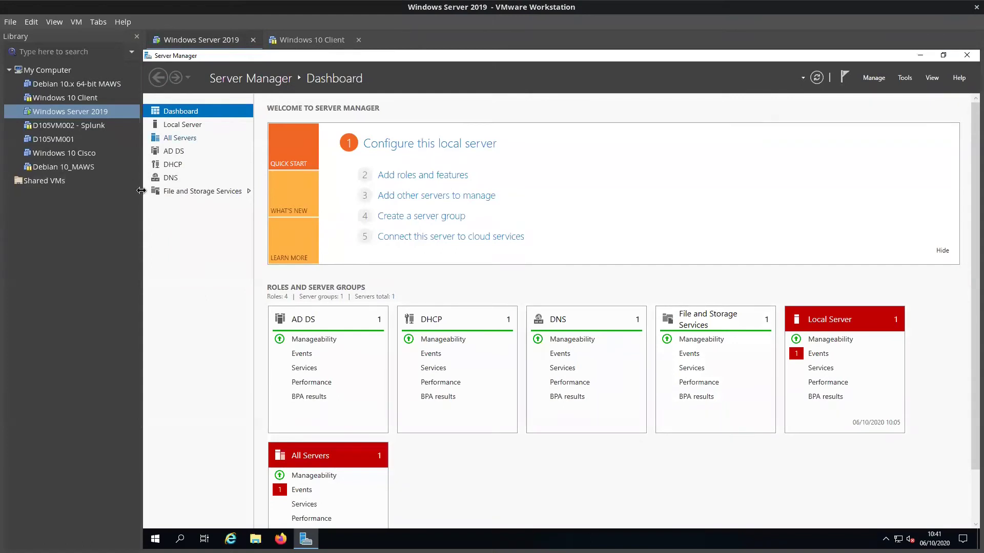
{"action": "left_click", "coordinate": [136, 37]}
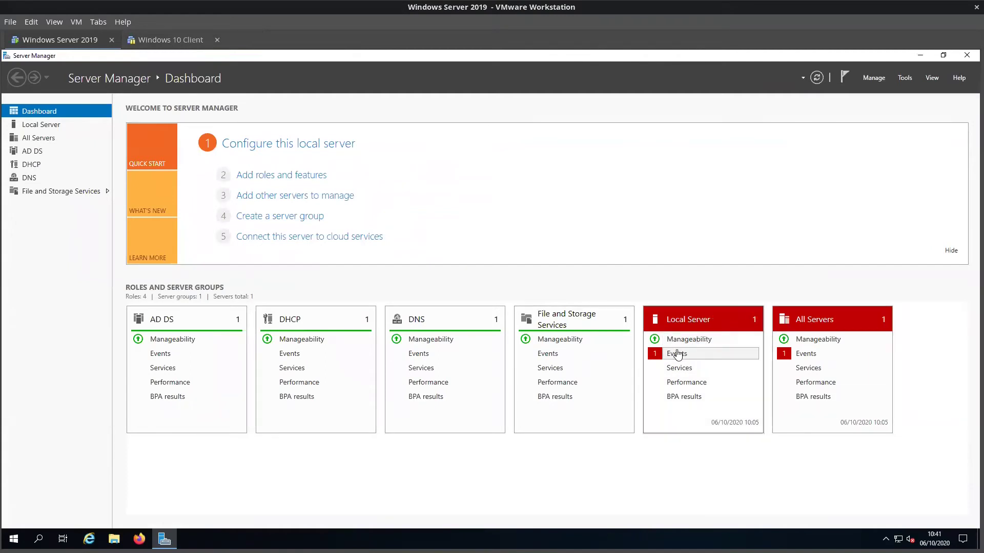
- Hide the critical event alerts for Local Server and confirm the events detail view
{"action": "left_click", "coordinate": [678, 354]}
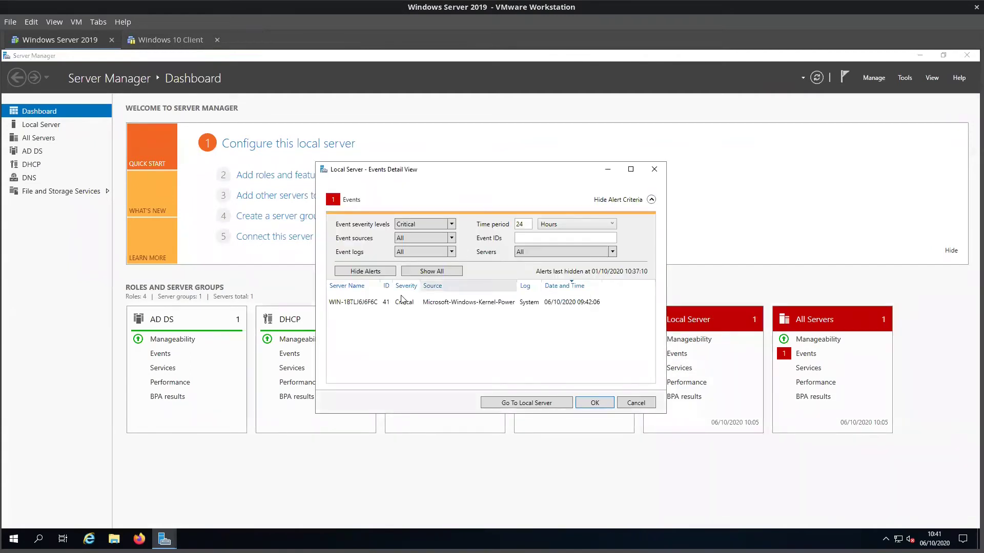
{"action": "left_click", "coordinate": [403, 307]}
{"action": "left_click", "coordinate": [387, 274]}
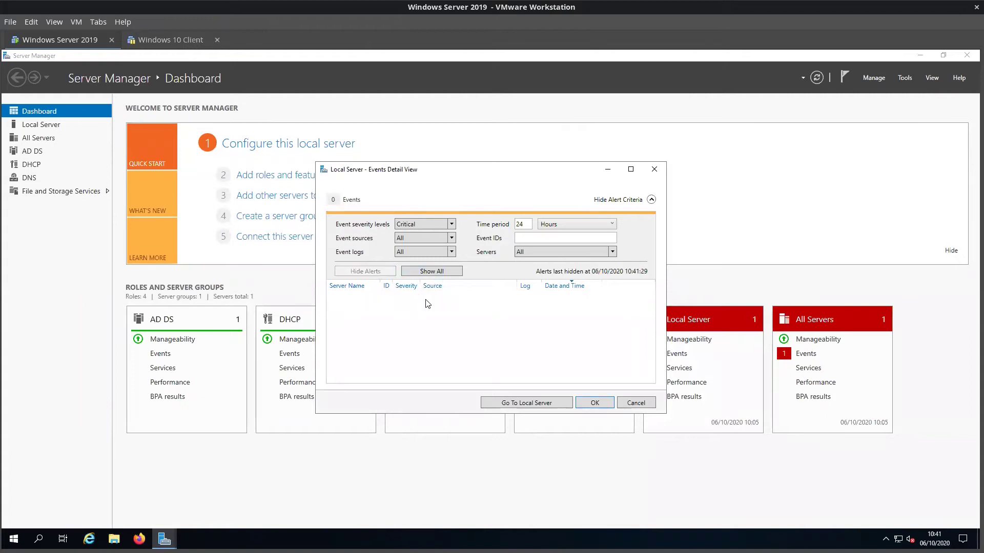
{"action": "left_click", "coordinate": [594, 403]}
- Hide the critical event alerts for All Servers and confirm the events detail view
{"action": "left_click", "coordinate": [806, 354]}
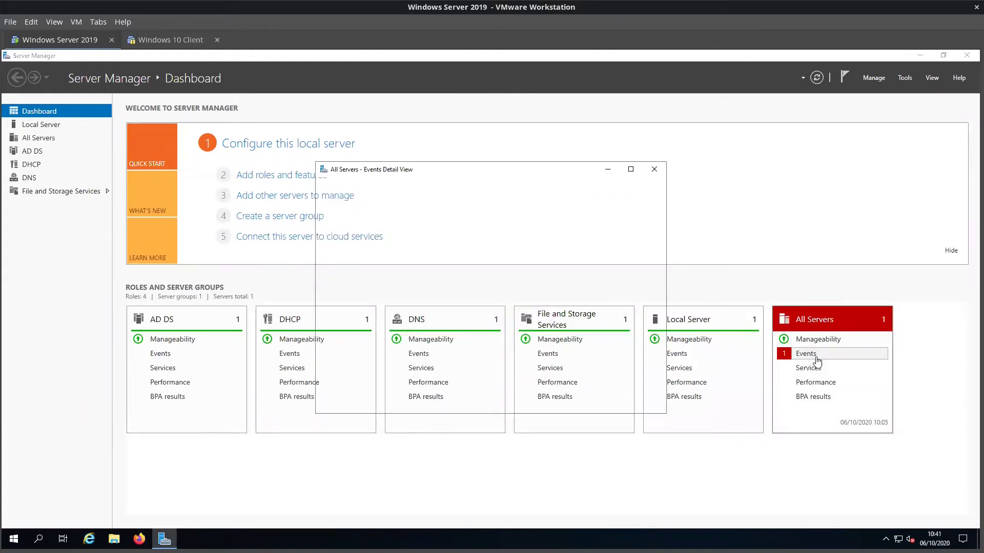
{"action": "left_click", "coordinate": [451, 306]}
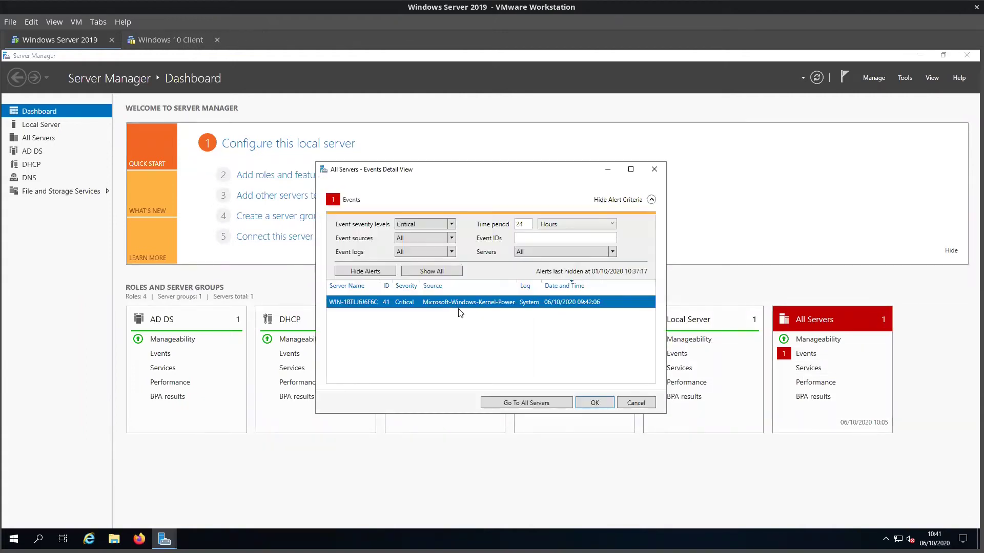
{"action": "left_click", "coordinate": [589, 403]}
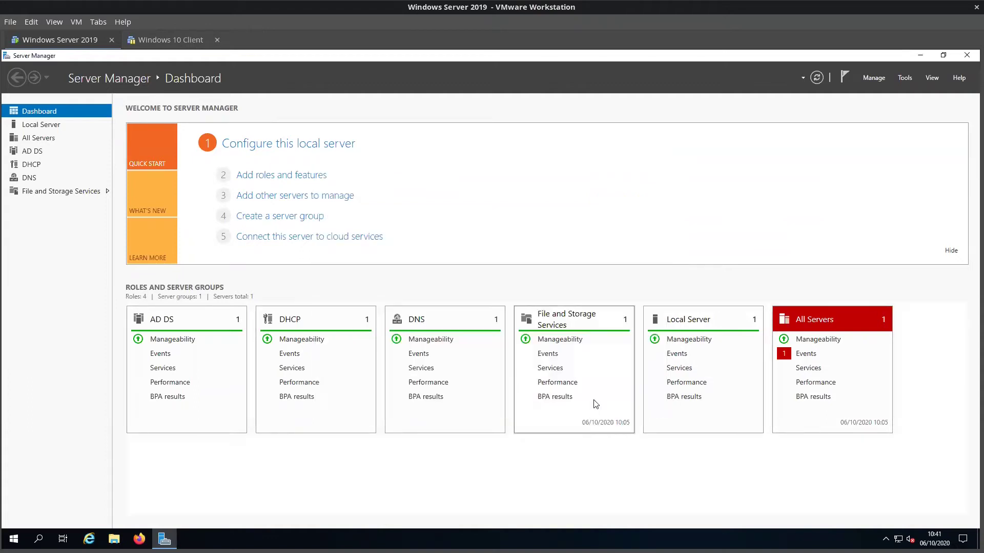
{"action": "left_click", "coordinate": [808, 354]}
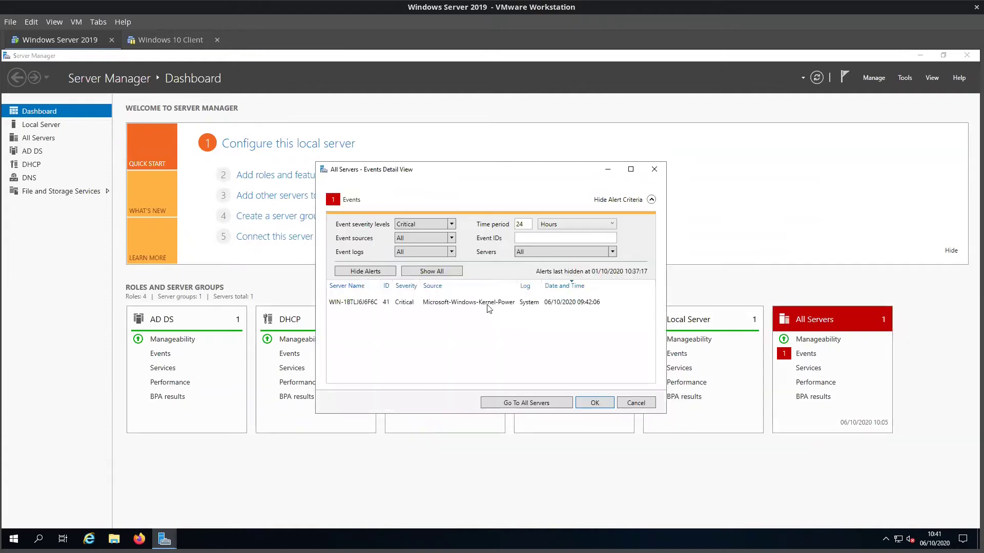
{"action": "left_click", "coordinate": [458, 305]}
{"action": "left_click", "coordinate": [359, 271]}
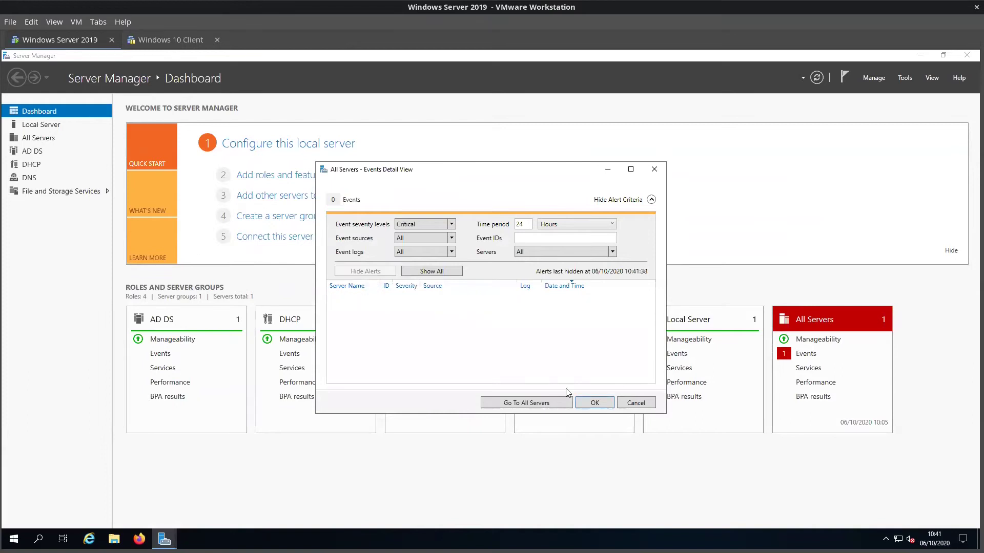
{"action": "left_click", "coordinate": [582, 403]}
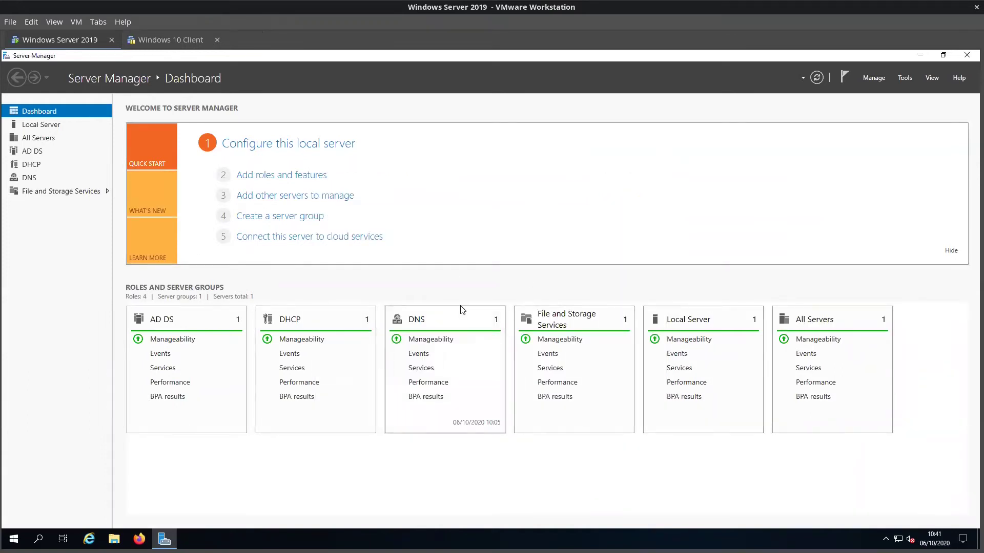
- Start a role-based installation on the server from the pool and select the Windows Deployment Services role with its required management tools
{"action": "left_click", "coordinate": [281, 175]}
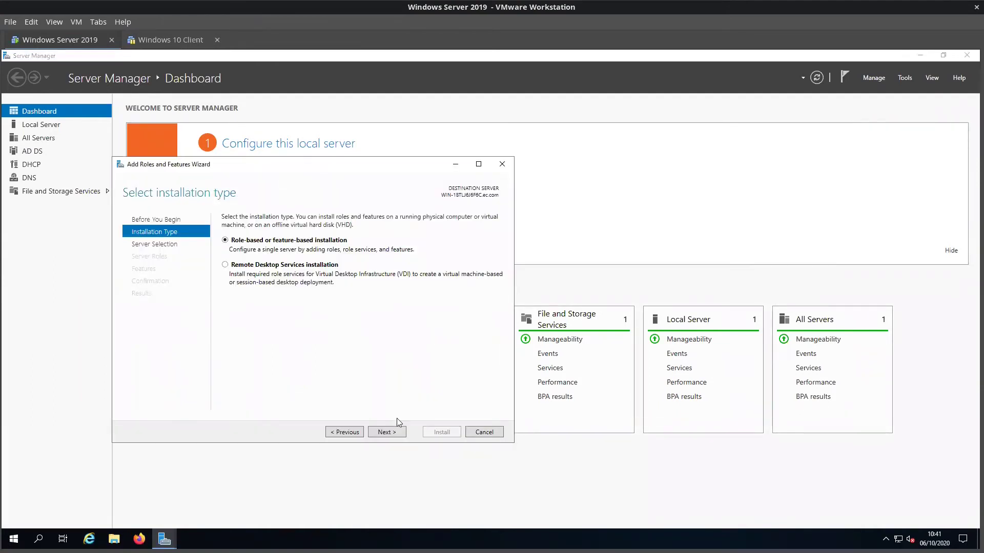
{"action": "left_click", "coordinate": [385, 431]}
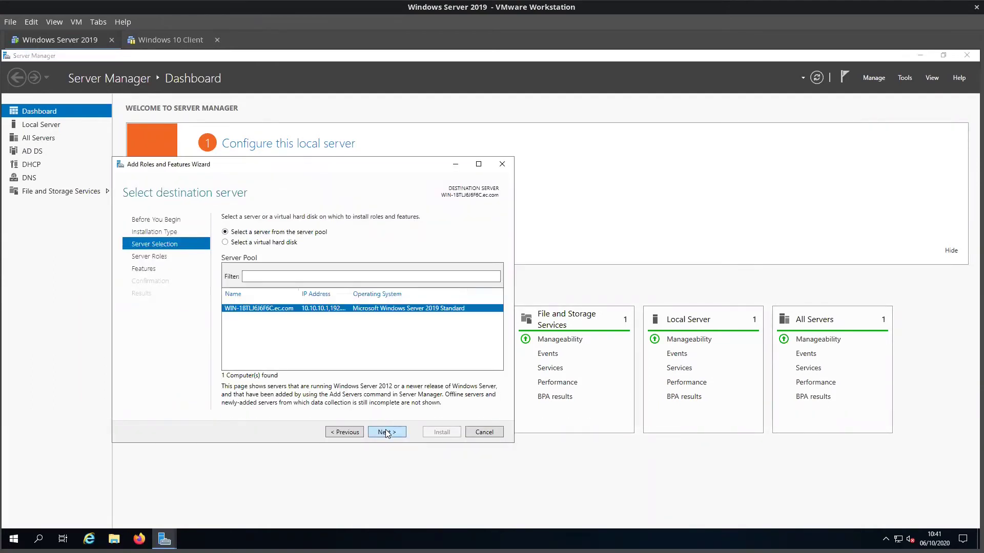
{"action": "left_click", "coordinate": [385, 432]}
{"action": "scroll", "coordinate": [250, 317], "scroll_direction": "down", "scroll_amount": 1}
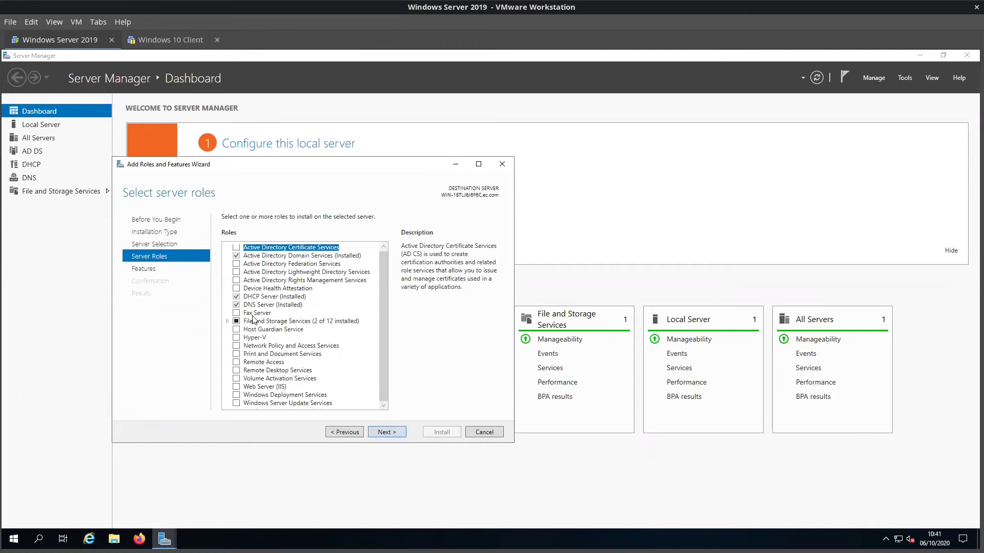
{"action": "left_click", "coordinate": [236, 395]}
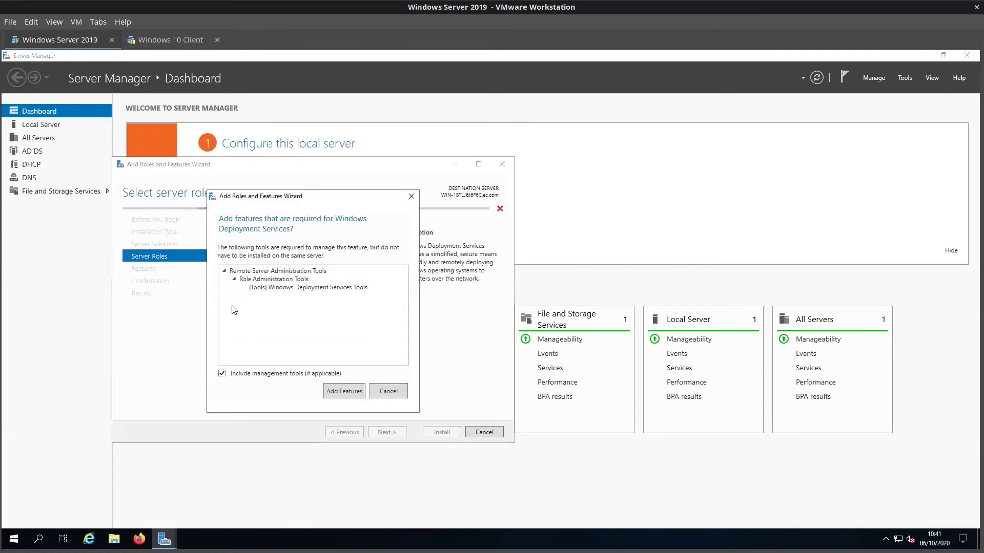
{"action": "left_click", "coordinate": [347, 398]}
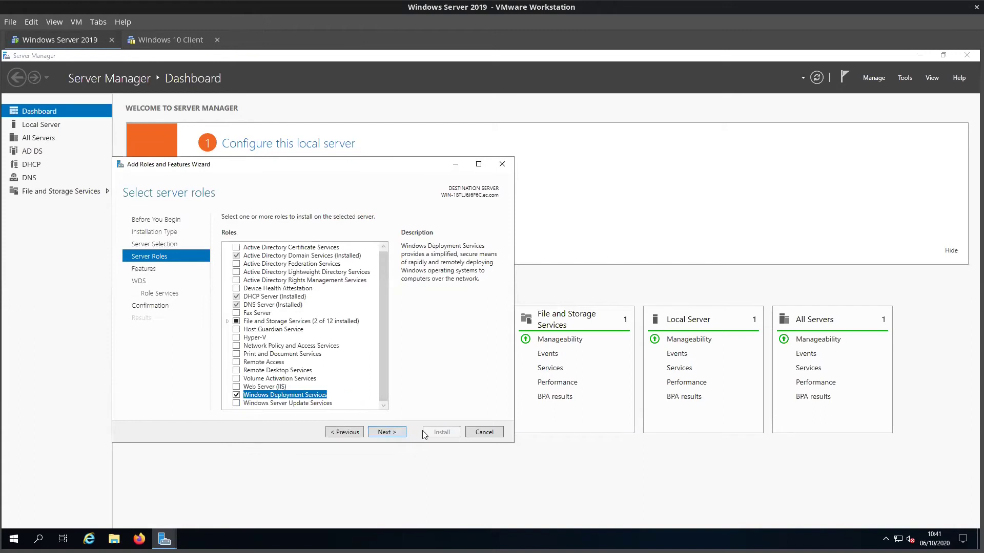
- Accept the default features and keep the Deployment Server and Transport Server role services, proceeding to the installation confirmation
{"action": "left_click", "coordinate": [392, 433]}
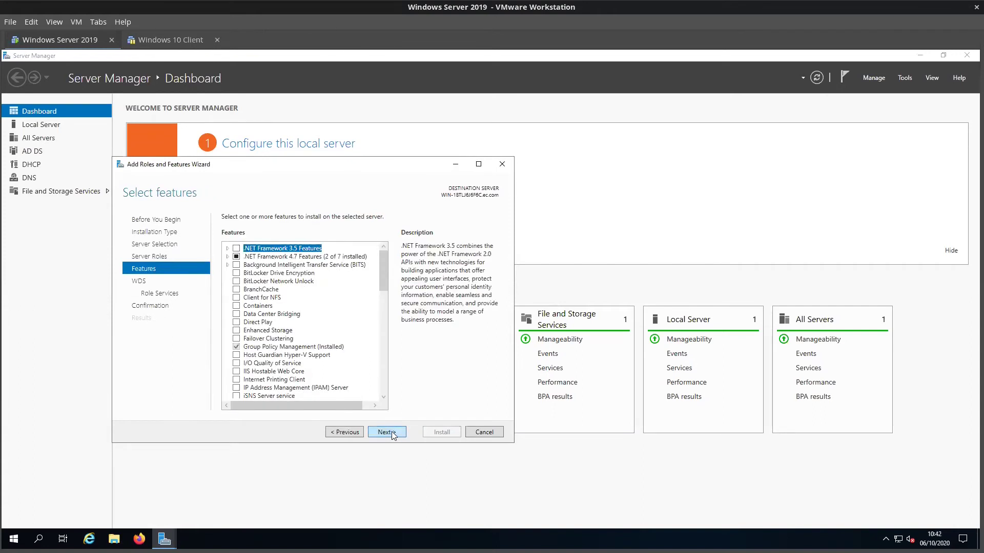
{"action": "left_click", "coordinate": [391, 431]}
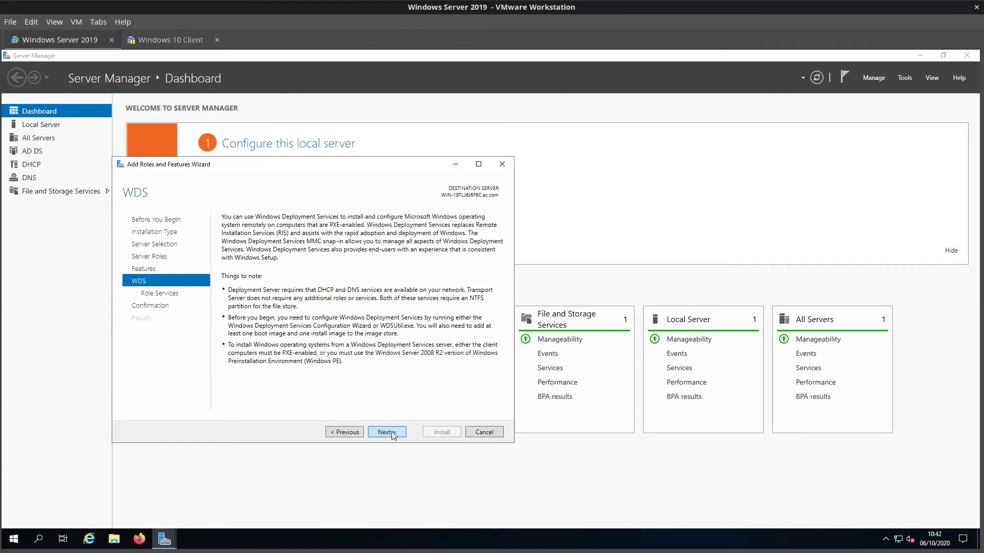
{"action": "left_click", "coordinate": [391, 432]}
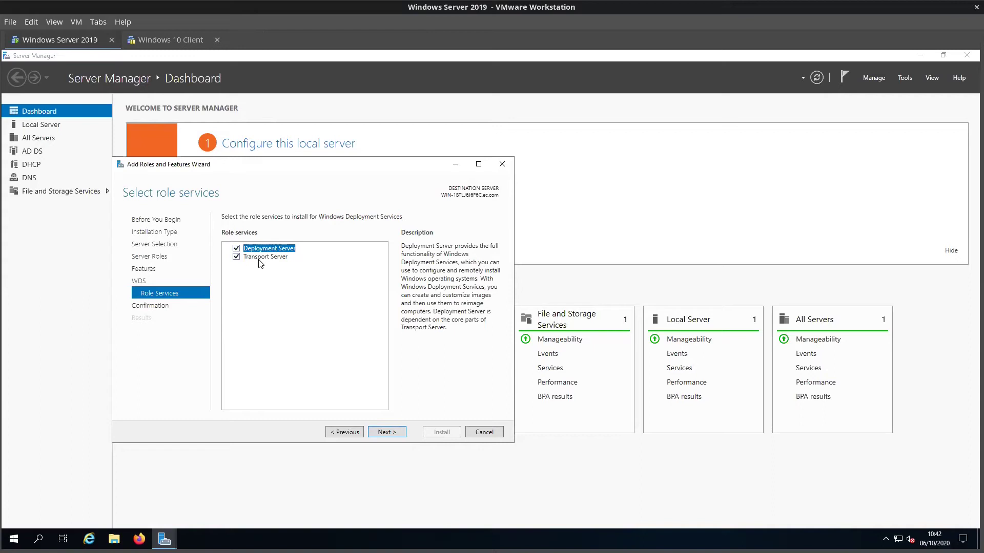
{"action": "left_click", "coordinate": [386, 432]}
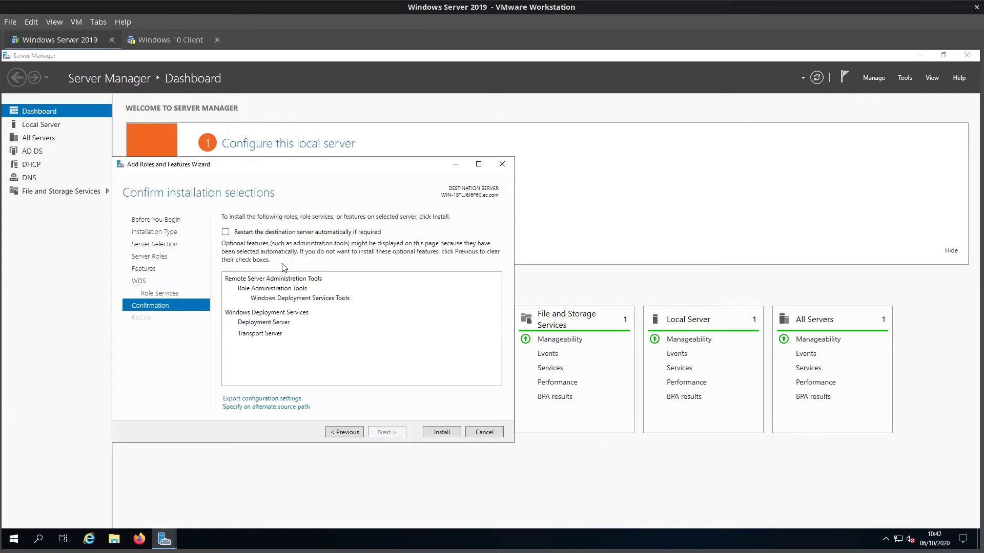
- Allow the destination server to restart automatically if required and start installing Windows Deployment Services
{"action": "left_click", "coordinate": [226, 232]}
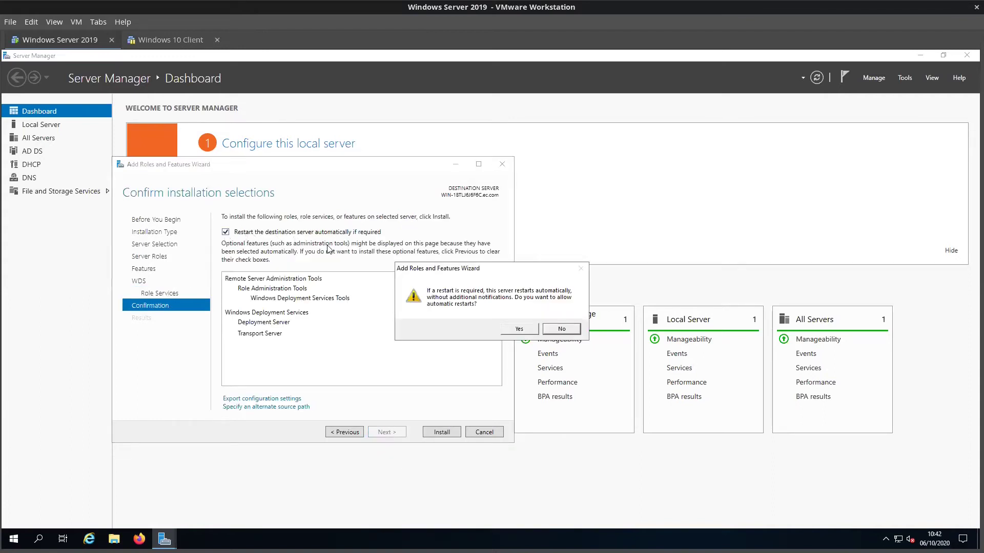
{"action": "left_click", "coordinate": [504, 327]}
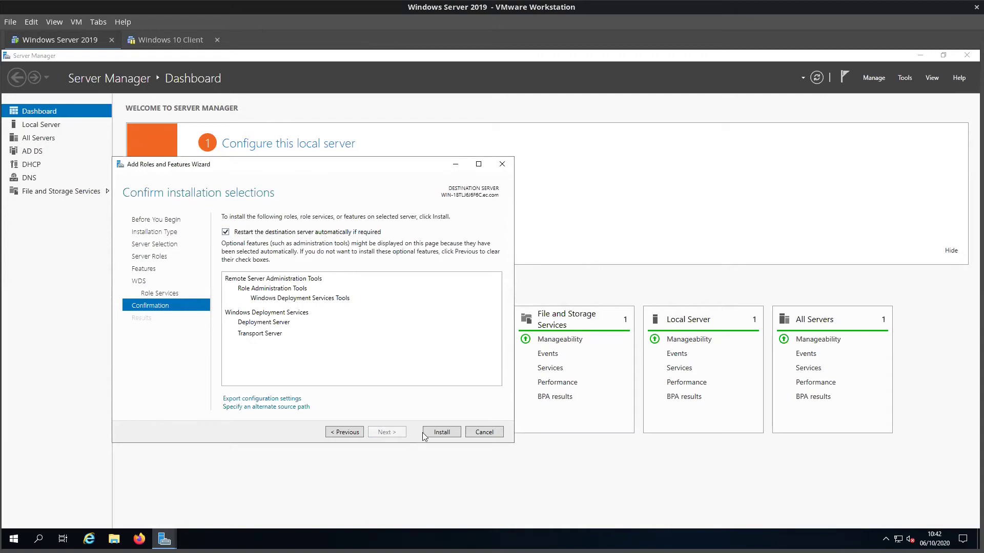
{"action": "left_click", "coordinate": [436, 433]}
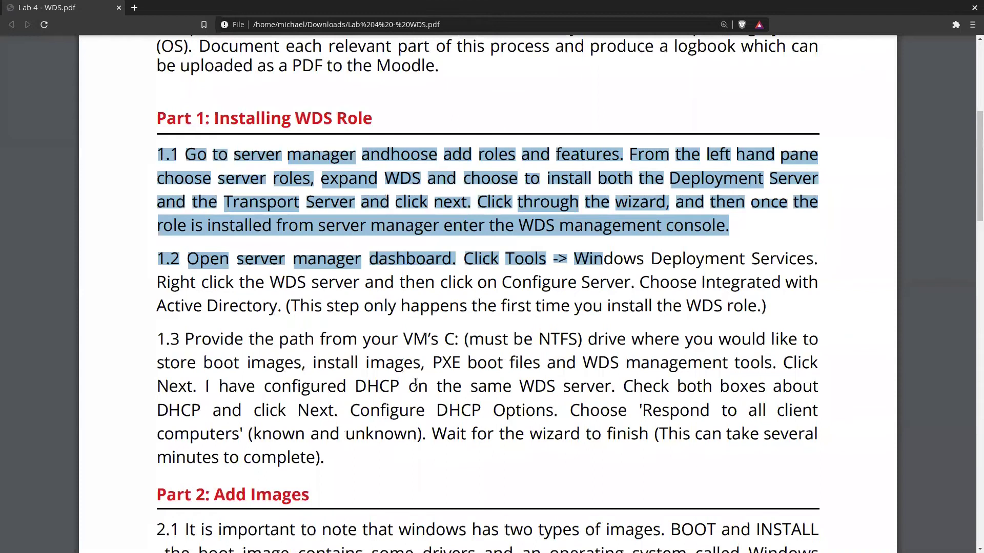
{"action": "left_click", "coordinate": [178, 183]}
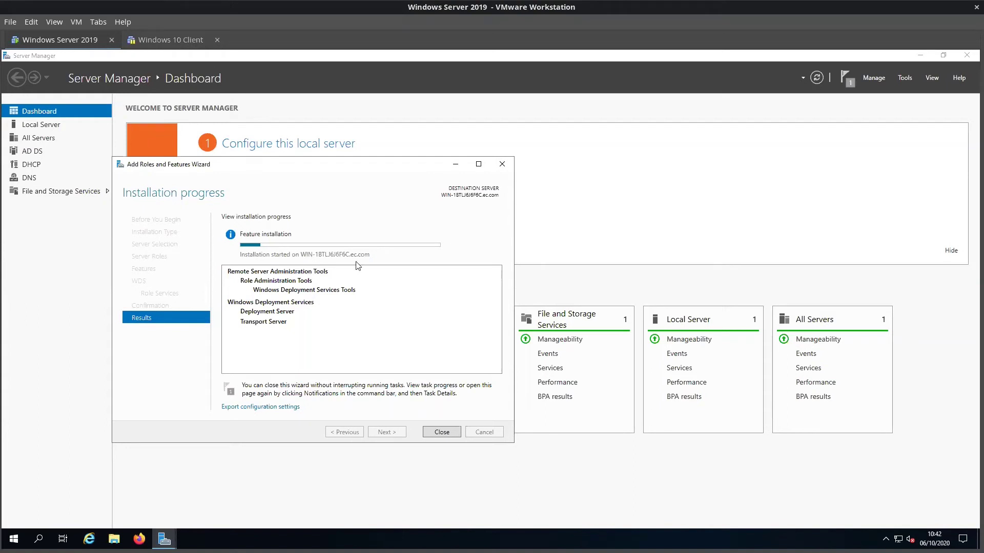
- Start a custom virtual machine with Workstation 15.x compatibility and choose to install its operating system later
{"action": "left_click", "coordinate": [11, 22]}
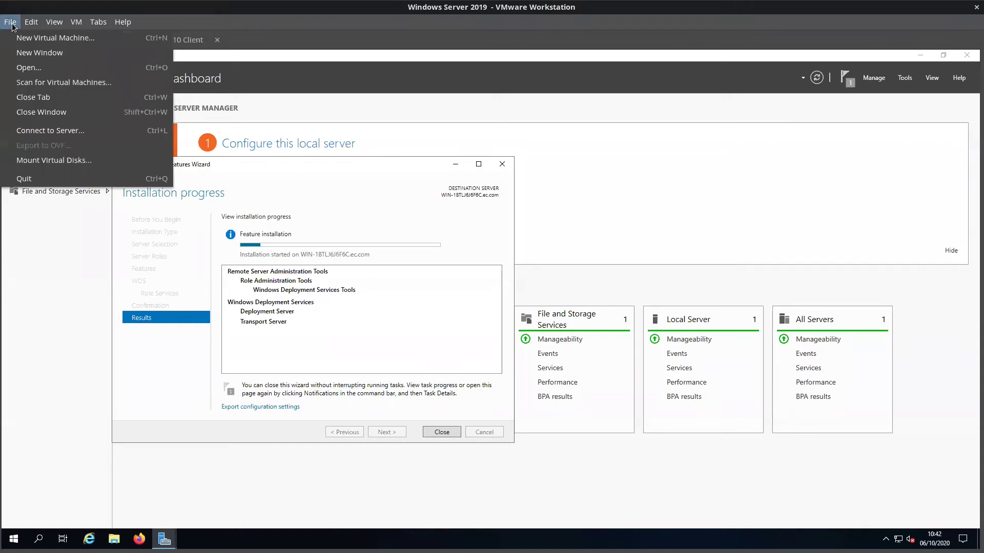
{"action": "left_click", "coordinate": [41, 38]}
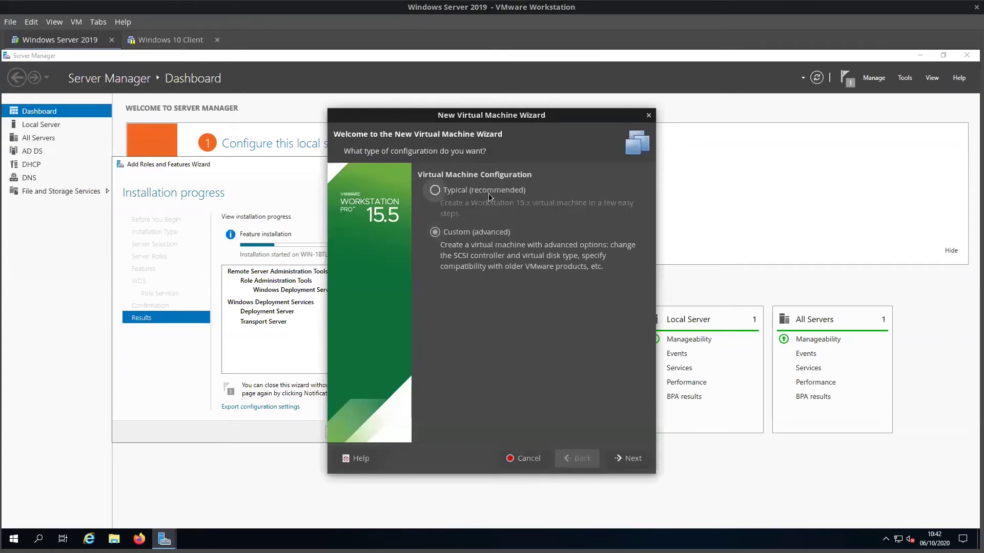
{"action": "left_click", "coordinate": [630, 458]}
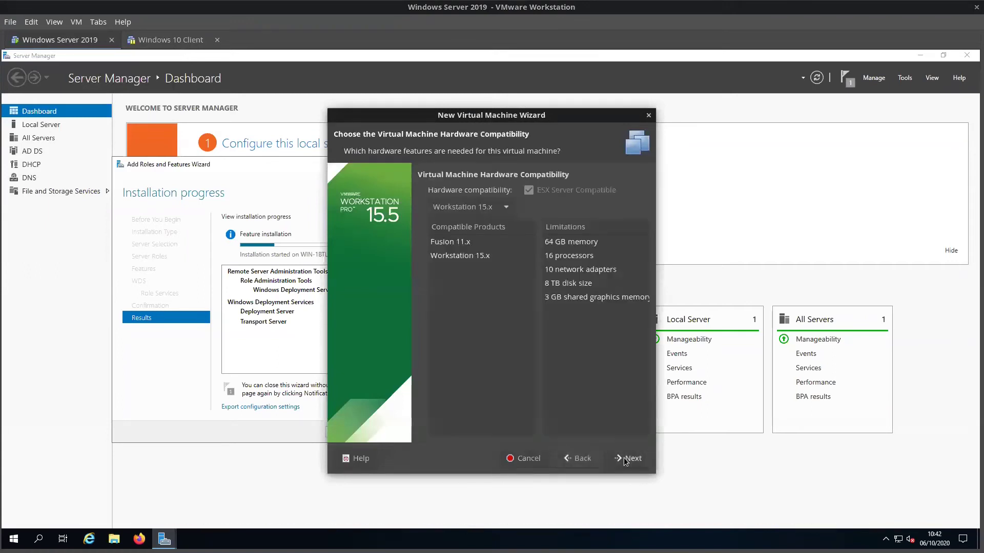
{"action": "left_click", "coordinate": [626, 460]}
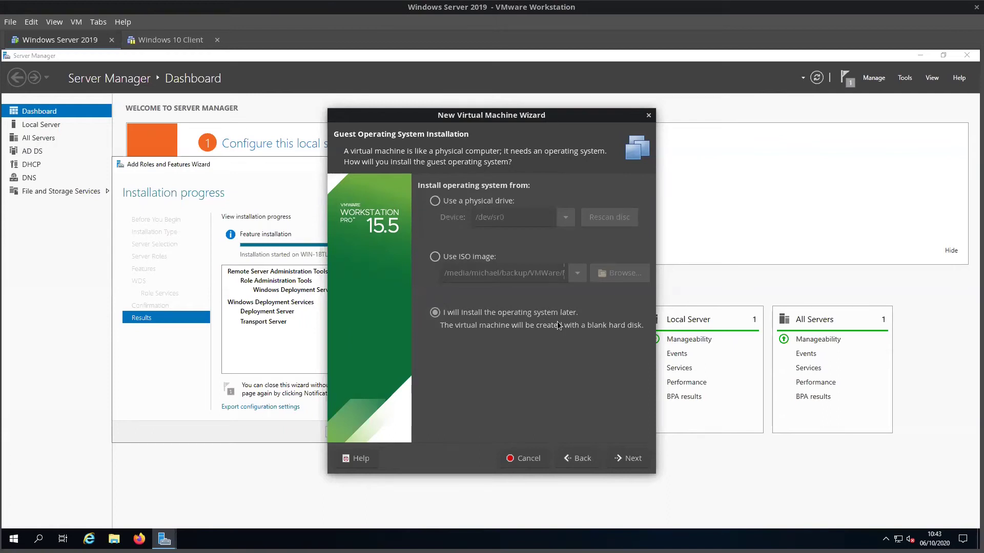
{"action": "left_click", "coordinate": [632, 463]}
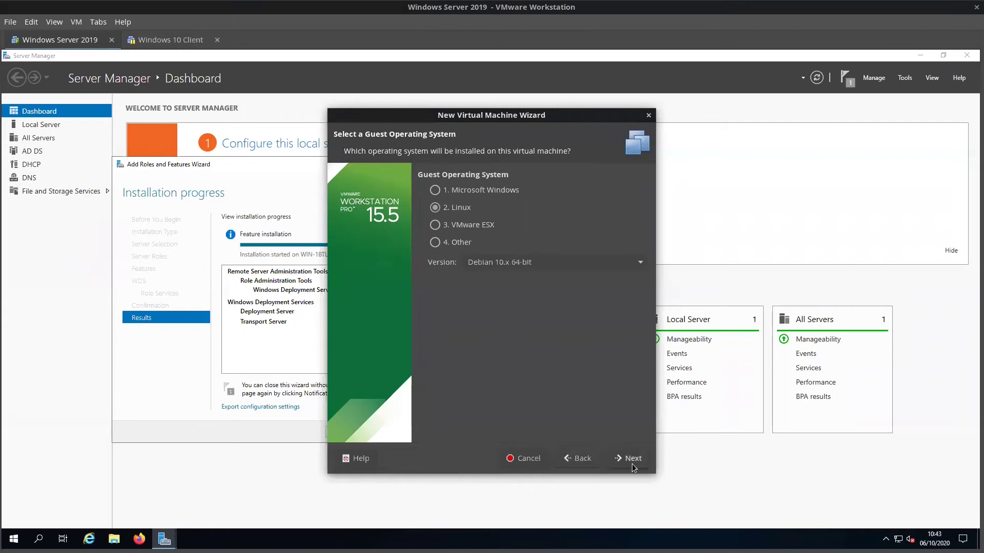
- Choose Microsoft Windows as the guest operating system, version Windows 10 x64
{"action": "left_click", "coordinate": [435, 190]}
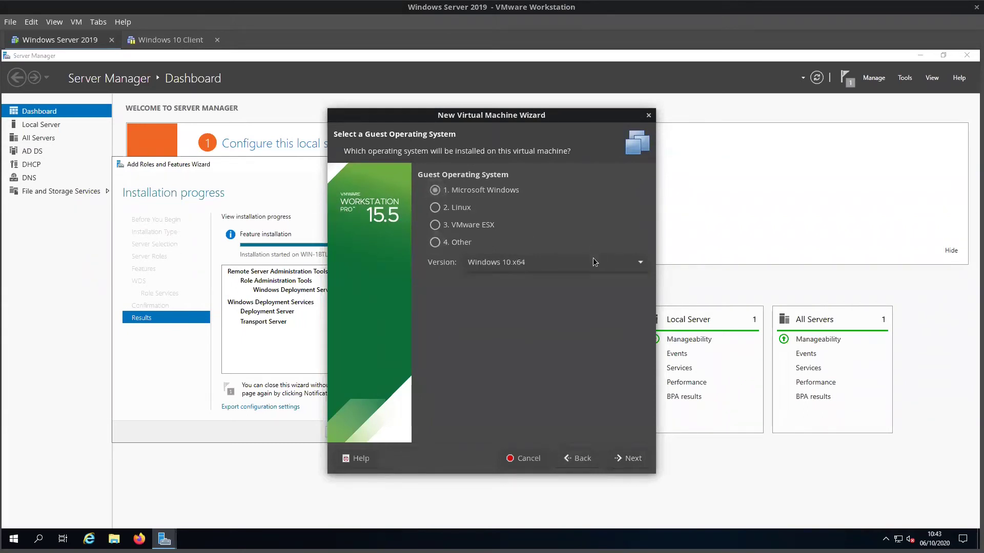
{"action": "left_click", "coordinate": [526, 270]}
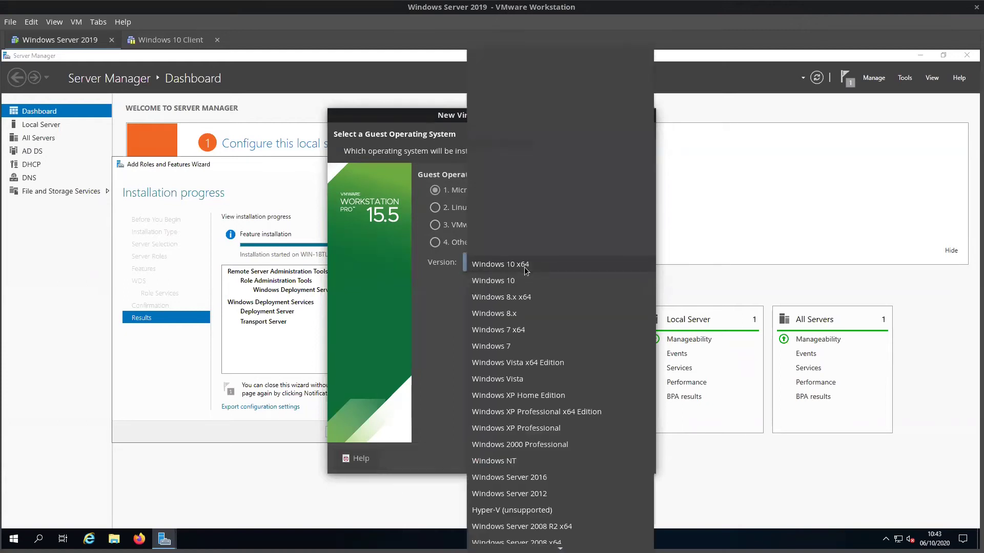
{"action": "scroll", "coordinate": [548, 403], "scroll_direction": "down", "scroll_amount": 4}
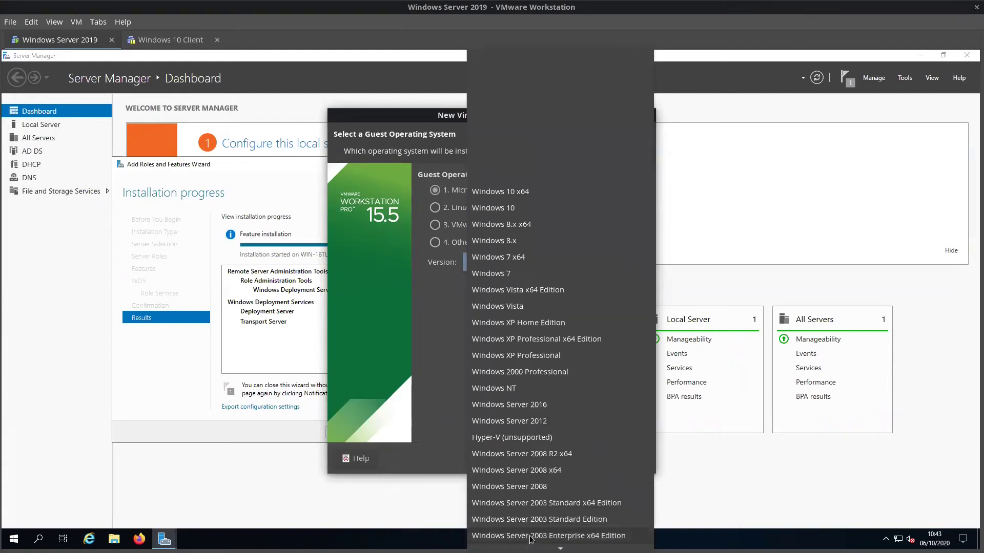
{"action": "scroll", "coordinate": [507, 307], "scroll_direction": "up", "scroll_amount": 3}
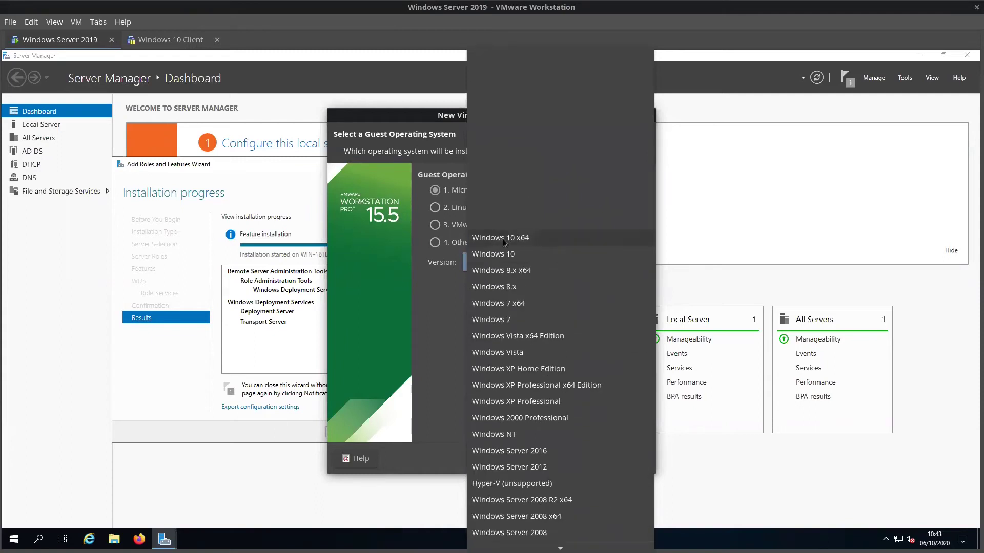
{"action": "left_click", "coordinate": [503, 238]}
{"action": "left_click", "coordinate": [624, 463]}
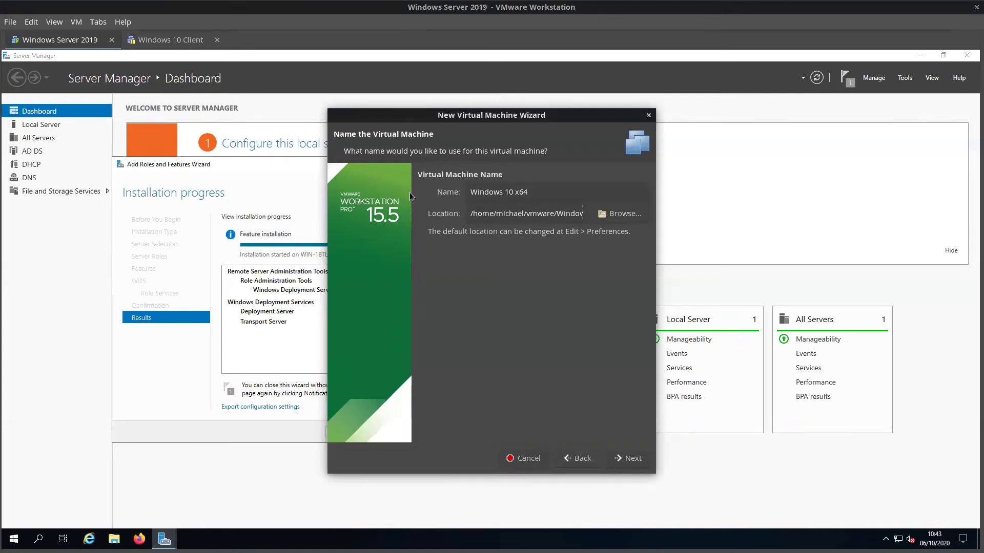
- Keep the virtual machine name Windows 10 x64 and set its firmware type to BIOS
{"action": "left_click", "coordinate": [626, 459]}
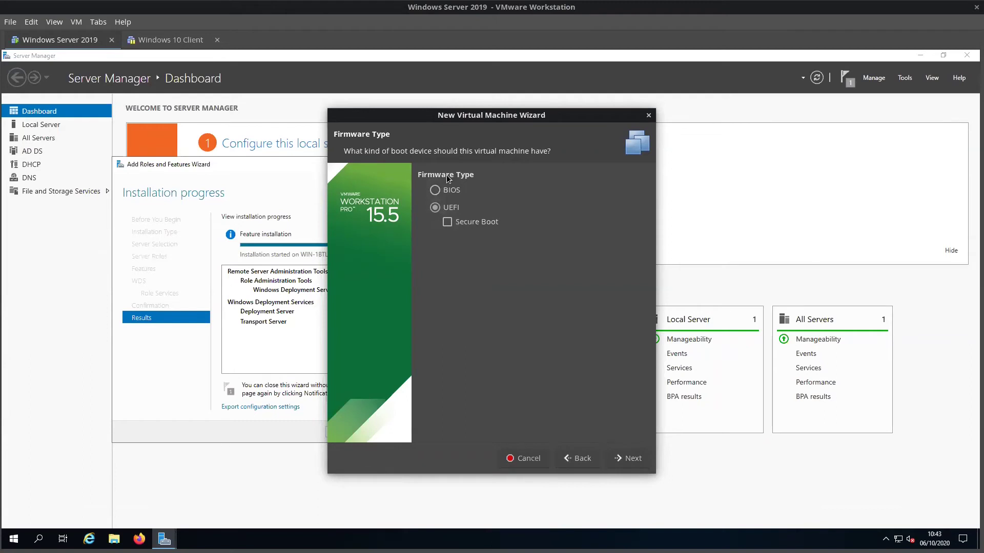
{"action": "left_click", "coordinate": [436, 192]}
{"action": "left_click", "coordinate": [632, 458]}
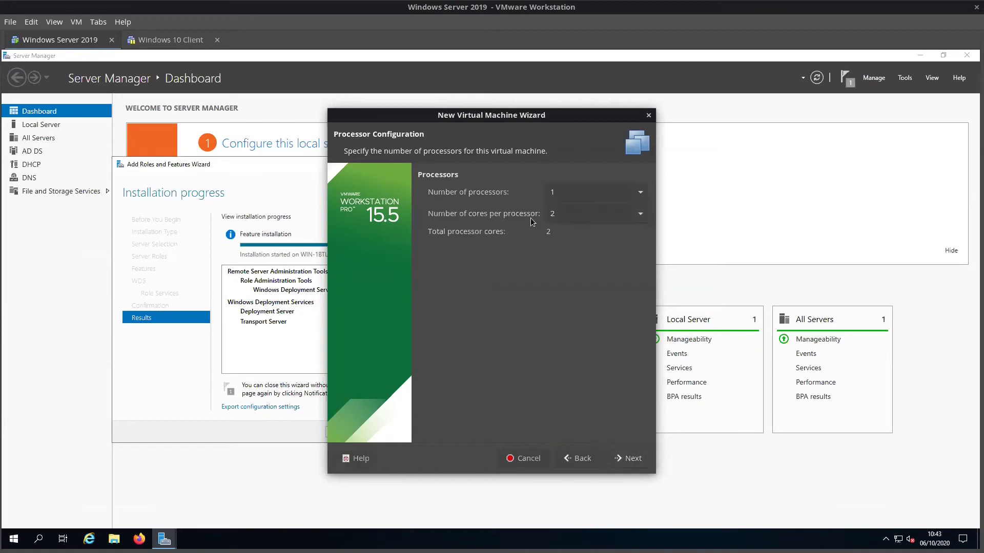
- Accept one processor with two cores, 2048 MB of memory and a NAT network connection for the virtual machine
{"action": "left_click", "coordinate": [625, 456]}
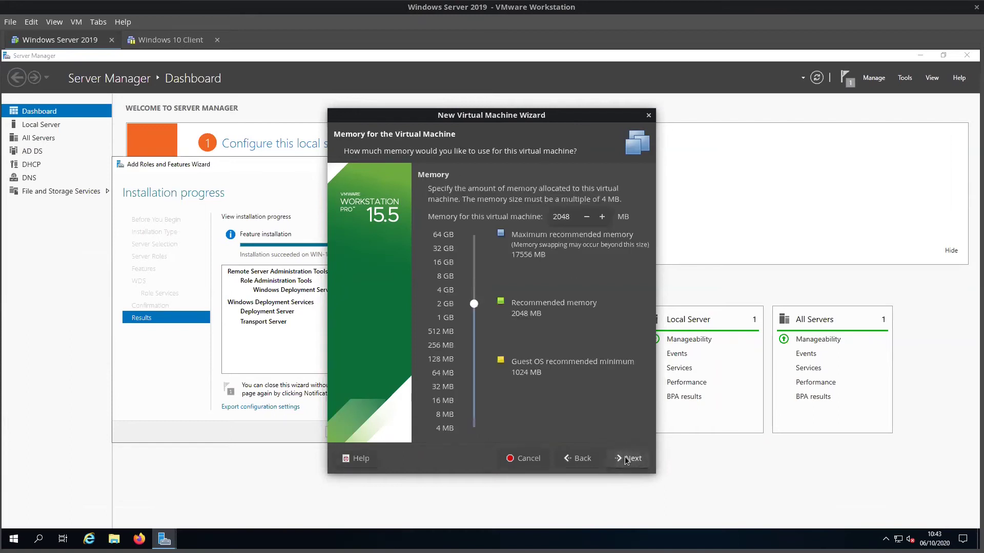
{"action": "left_click", "coordinate": [644, 460]}
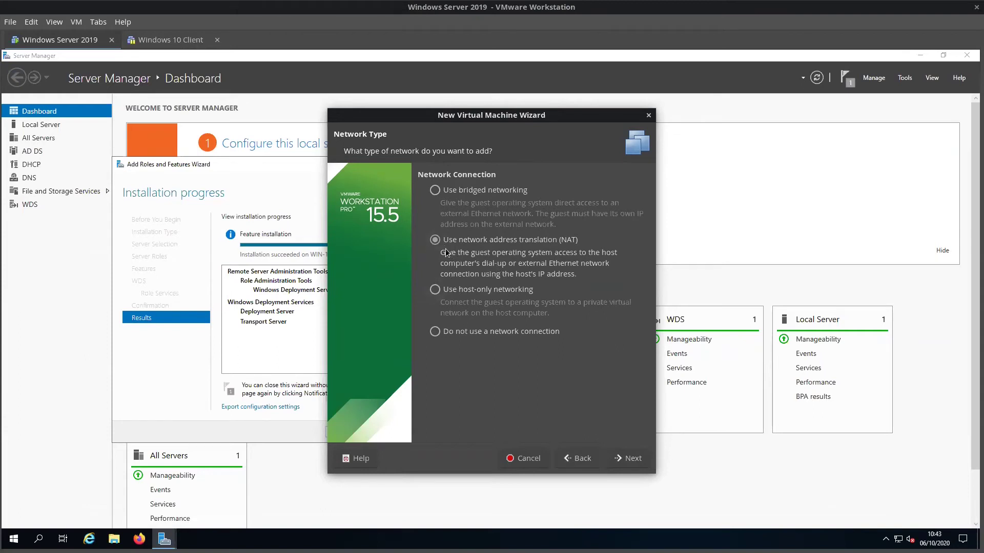
{"action": "left_click", "coordinate": [630, 459]}
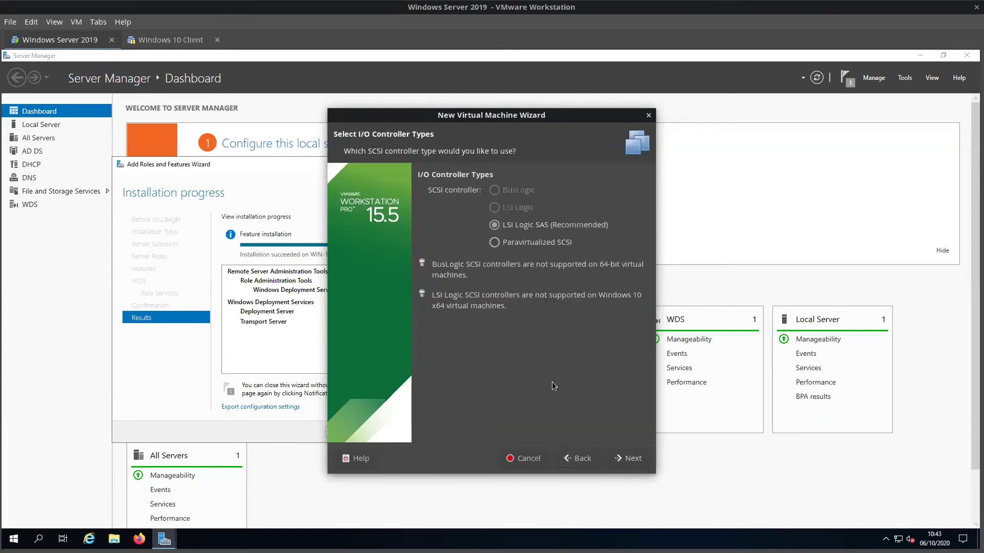
- Accept the LSI Logic SAS controller and create a new virtual disk of type SCSI
{"action": "left_click", "coordinate": [629, 459]}
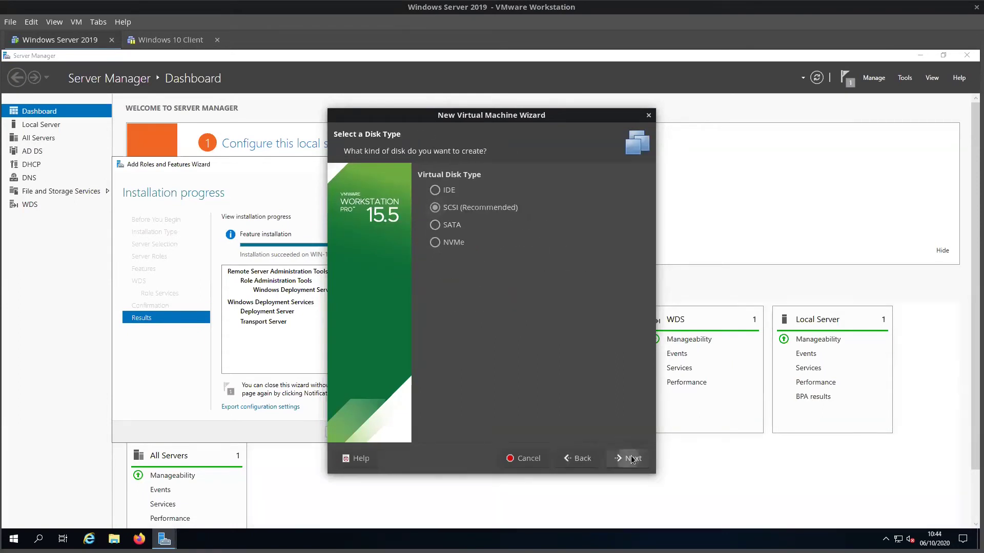
{"action": "left_click", "coordinate": [629, 458]}
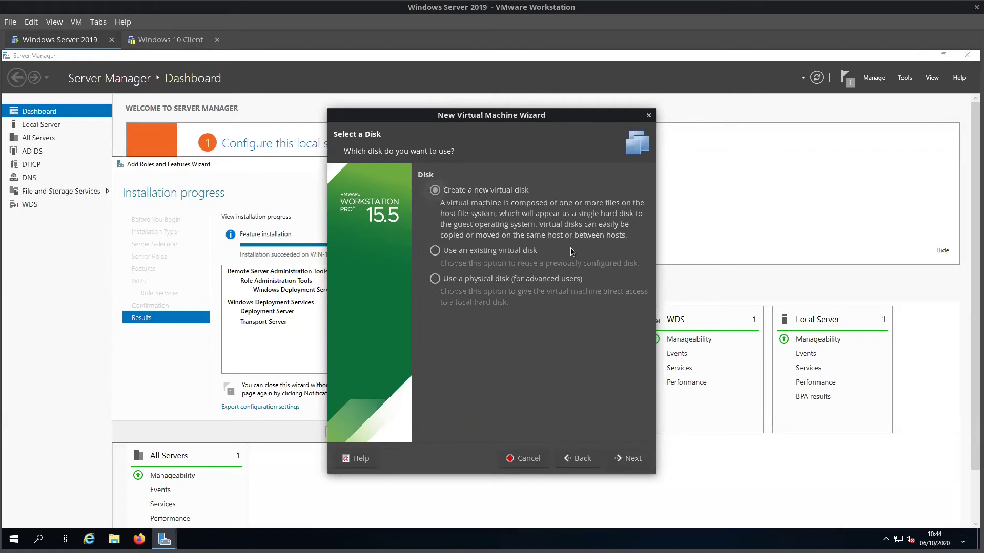
{"action": "left_click", "coordinate": [629, 457]}
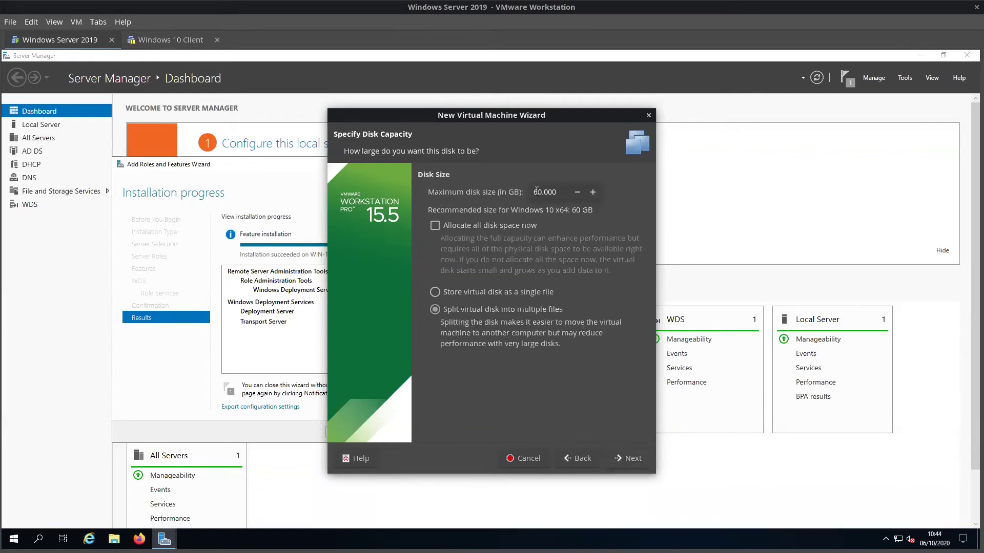
- Set the maximum disk size to 40 GB and store the virtual disk as a single file
{"action": "left_click_drag", "start_coordinate": [539, 192], "coordinate": [522, 193]}
{"action": "type", "text": "40"}
{"action": "left_click", "coordinate": [435, 292]}
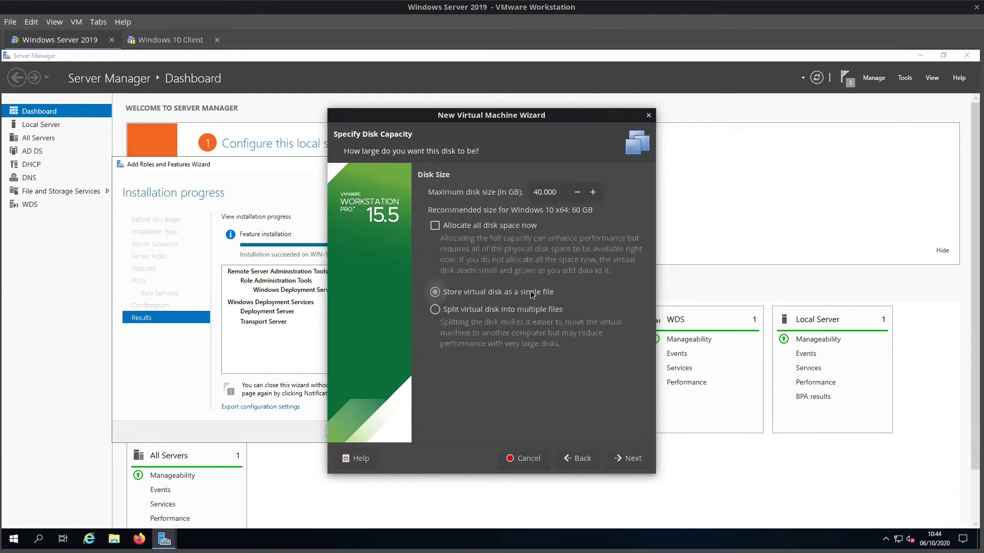
{"action": "left_click", "coordinate": [627, 457]}
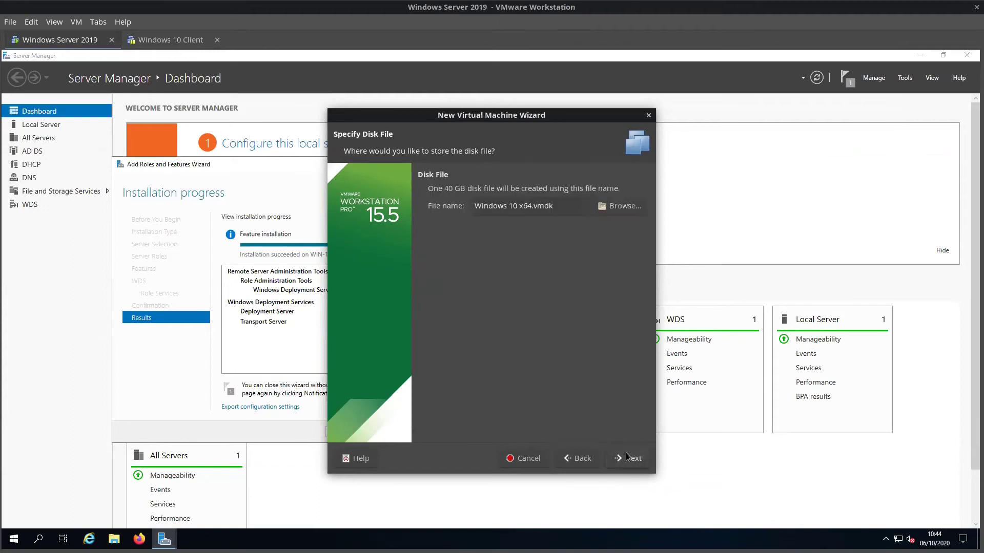
- Name the disk file "Windows 10 x64_reference computer" and finish creating the virtual machine
{"action": "left_click", "coordinate": [532, 206]}
{"action": "type", "text": "_reference computer"}
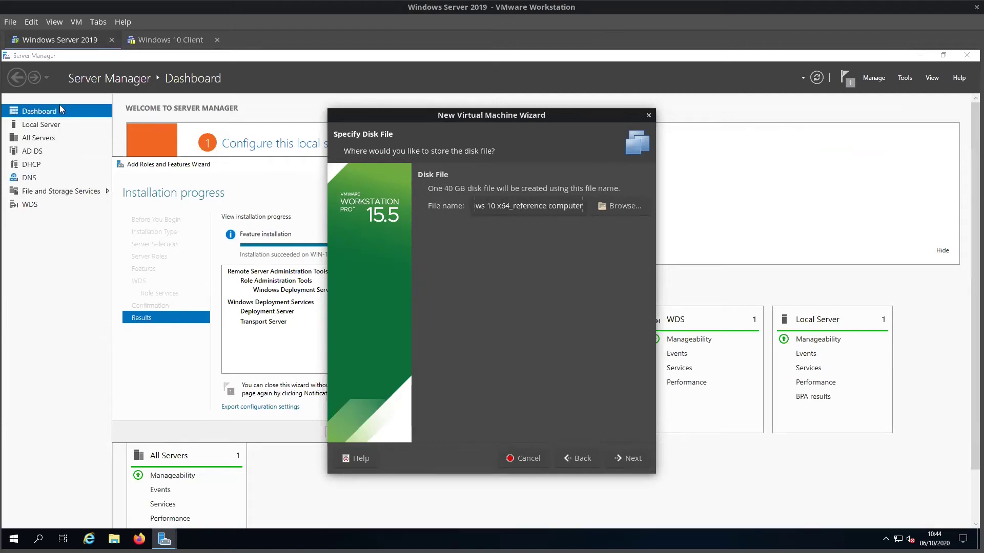
{"action": "left_click", "coordinate": [626, 458]}
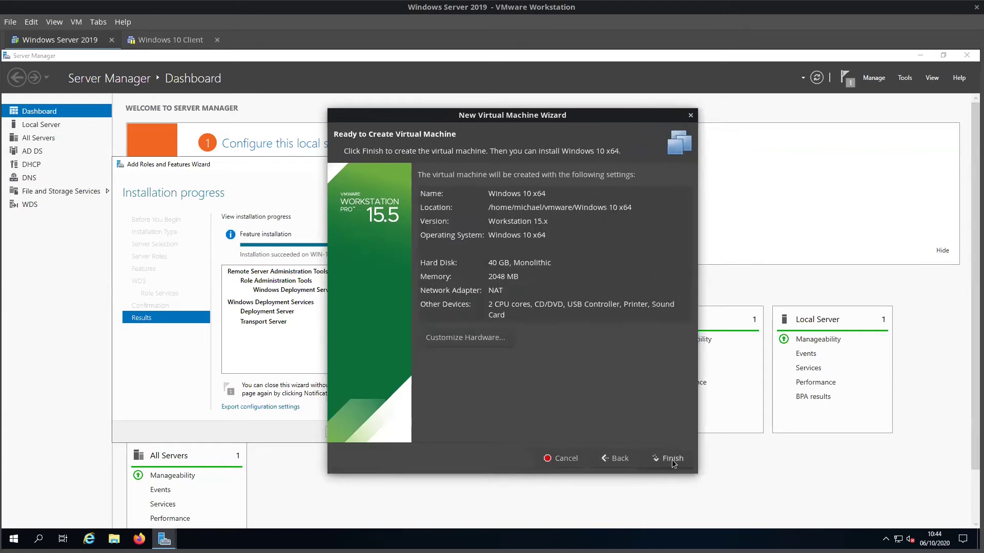
{"action": "left_click", "coordinate": [665, 458]}
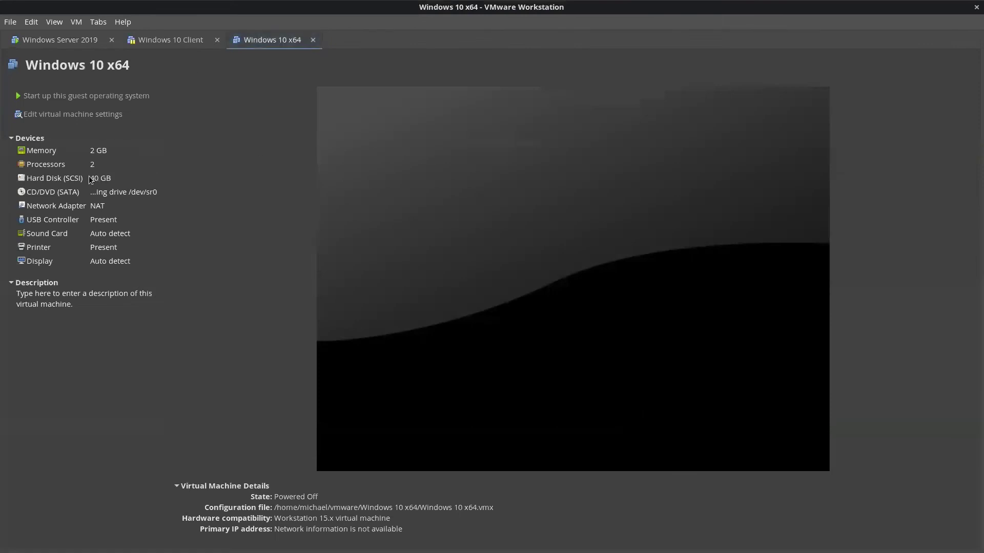
- Connect the Windows 10 x64 machine's network adapter to LAN Segment 1 and save the settings
{"action": "left_click", "coordinate": [69, 115]}
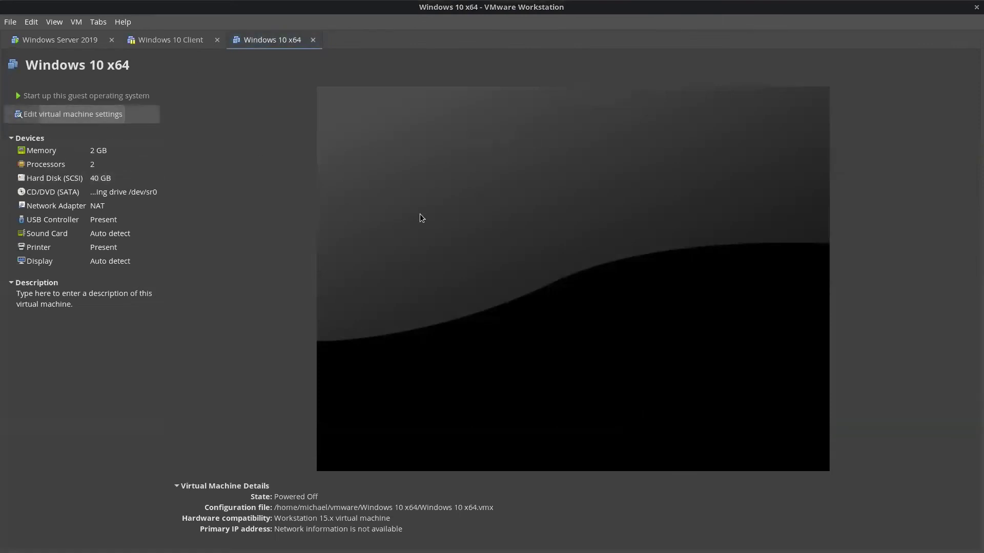
{"action": "left_click", "coordinate": [330, 220]}
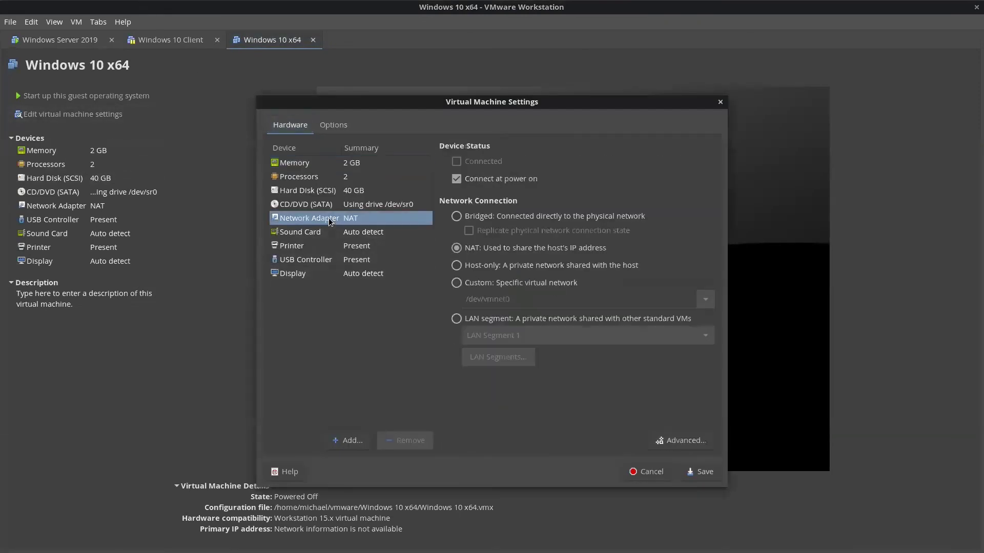
{"action": "left_click", "coordinate": [456, 318]}
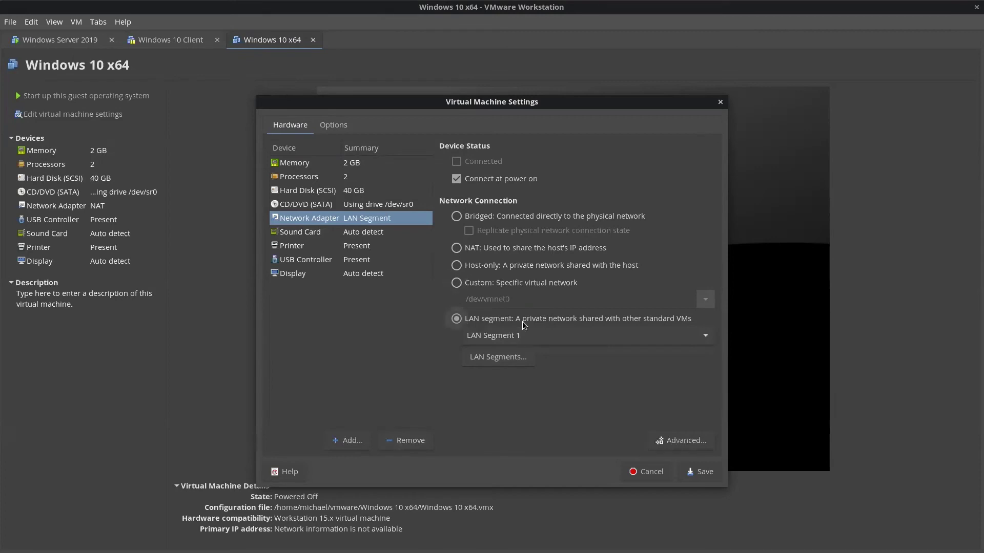
{"action": "left_click", "coordinate": [696, 472]}
- Return to the Windows Server 2019 virtual machine and close the Add Roles and Features Wizard
{"action": "left_click", "coordinate": [172, 42]}
{"action": "left_click", "coordinate": [60, 40]}
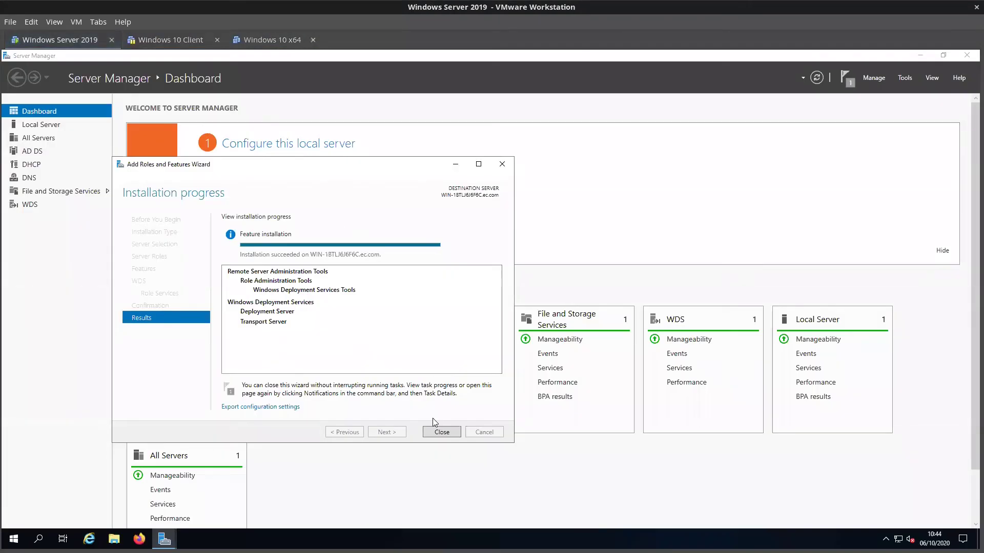
{"action": "left_click", "coordinate": [436, 433]}
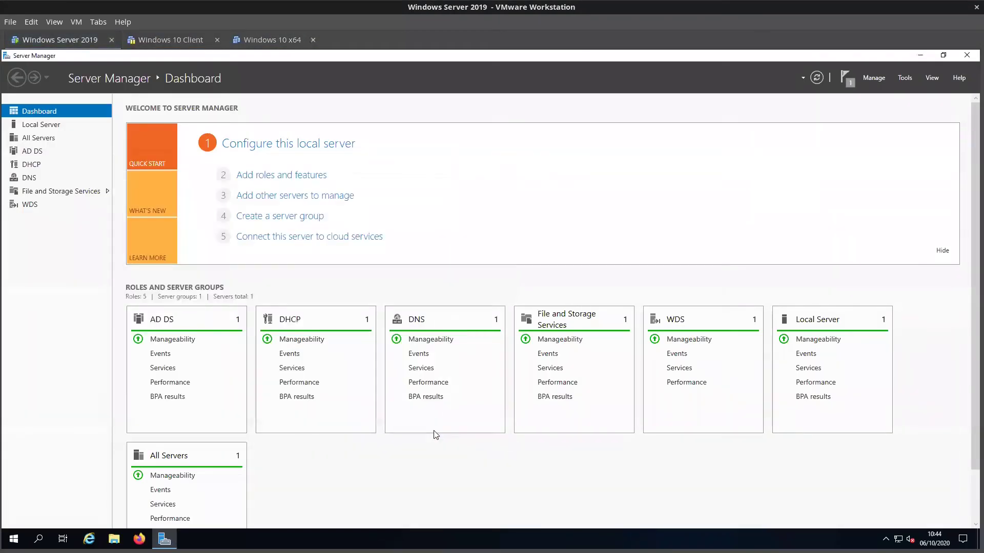
- Check the WDS role on the Server Manager dashboard and dismiss the feature installation notification
{"action": "scroll", "coordinate": [608, 466], "scroll_direction": "down", "scroll_amount": 1}
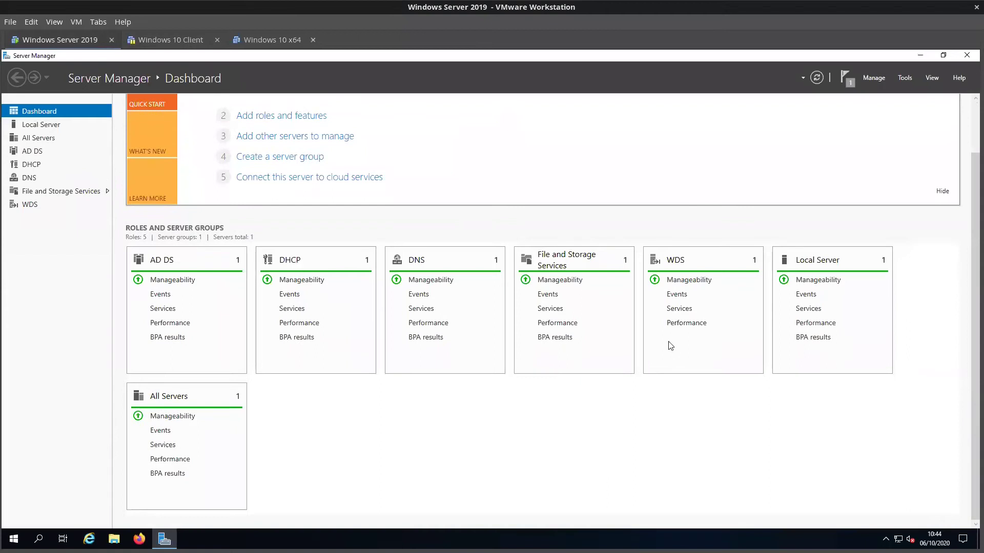
{"action": "scroll", "coordinate": [380, 298], "scroll_direction": "up", "scroll_amount": 1}
{"action": "scroll", "coordinate": [618, 321], "scroll_direction": "down", "scroll_amount": 1}
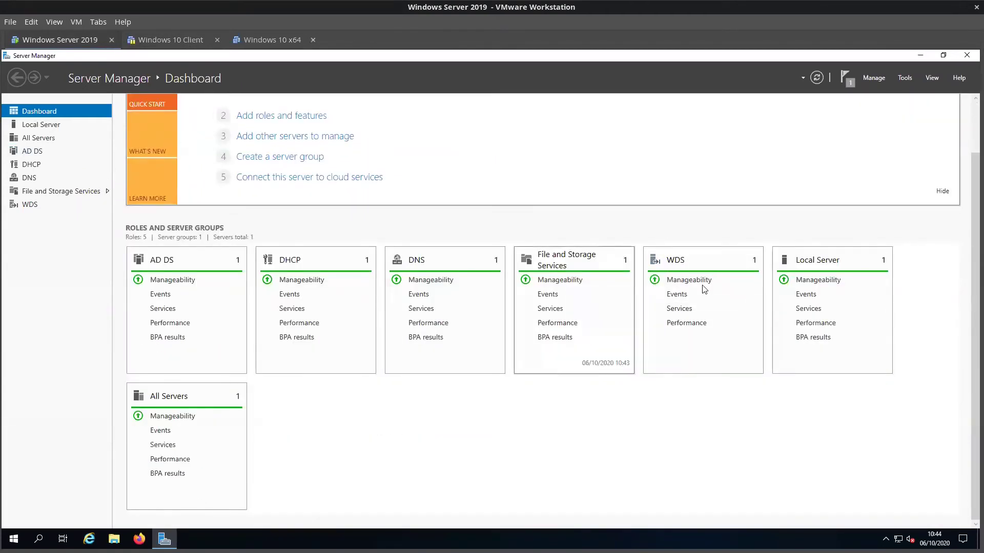
{"action": "left_click", "coordinate": [847, 80]}
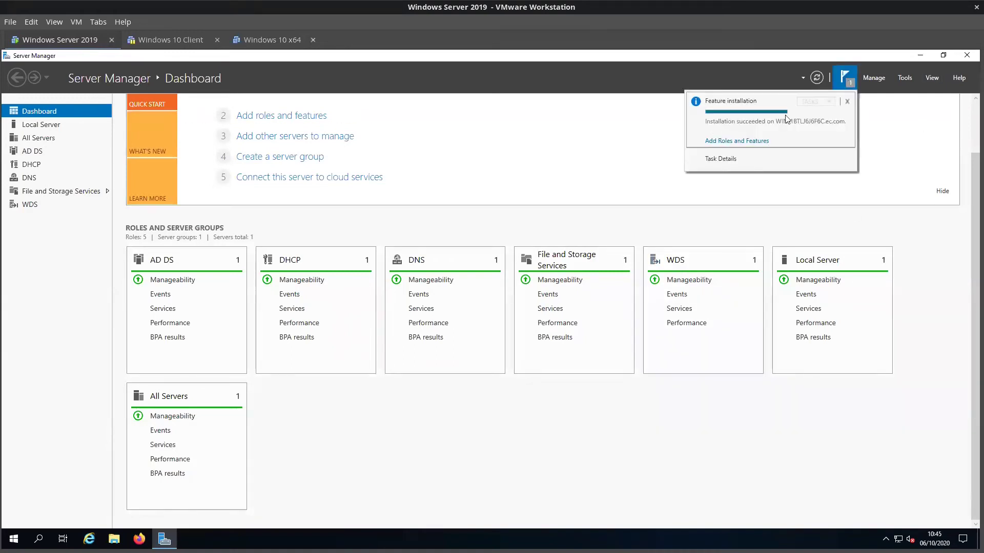
{"action": "left_click", "coordinate": [847, 101]}
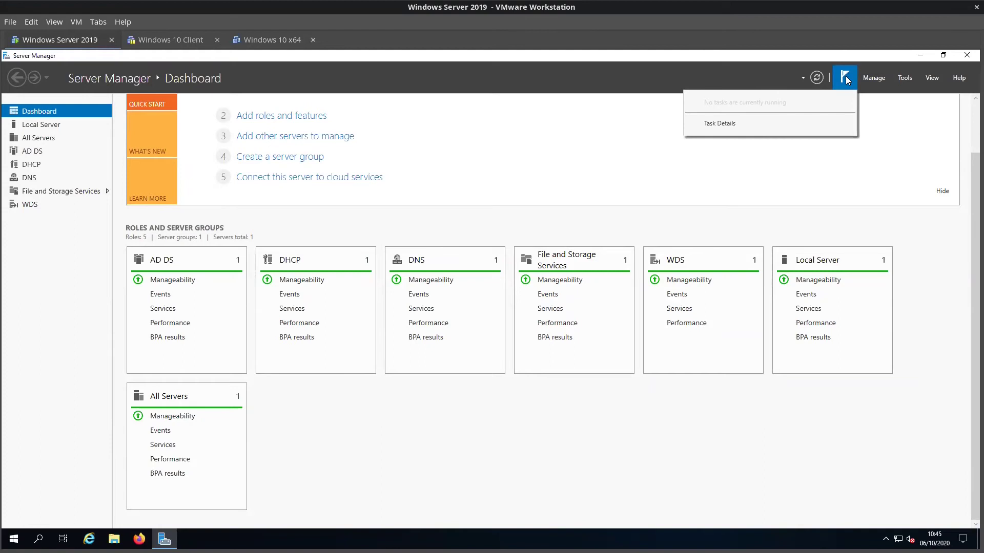
{"action": "left_click", "coordinate": [847, 80]}
- Open the Windows Deployment Services console and expand its Servers node
{"action": "left_click", "coordinate": [905, 78]}
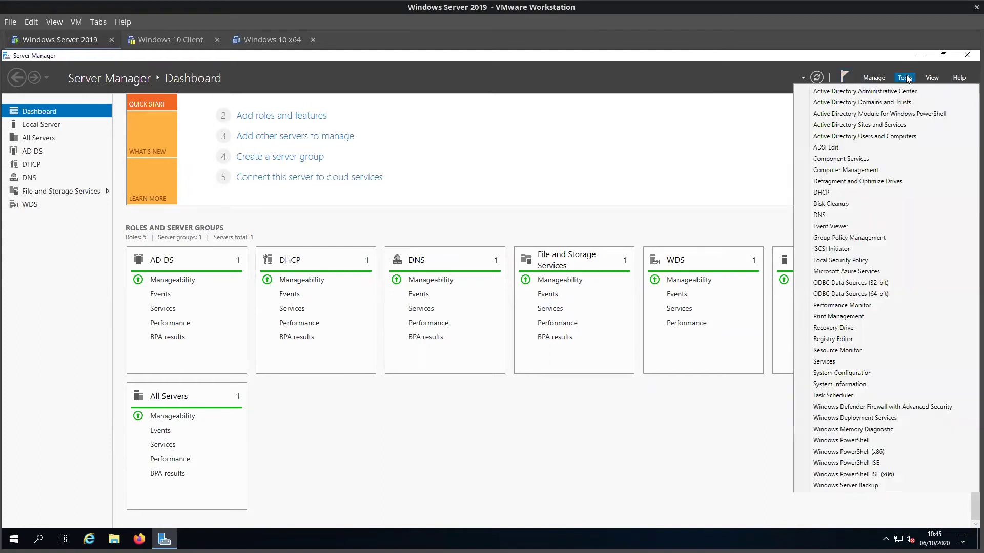
{"action": "left_click", "coordinate": [855, 418]}
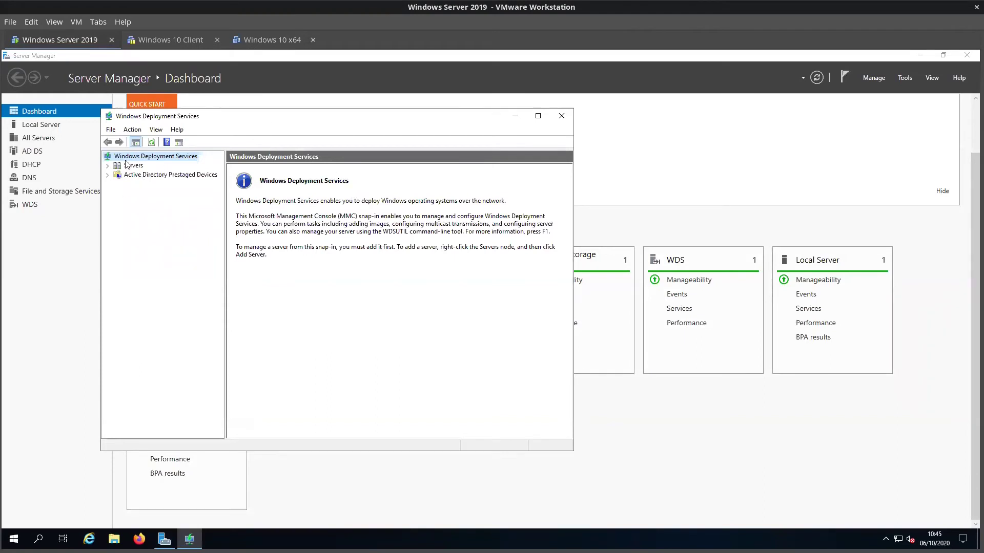
{"action": "left_click", "coordinate": [108, 166]}
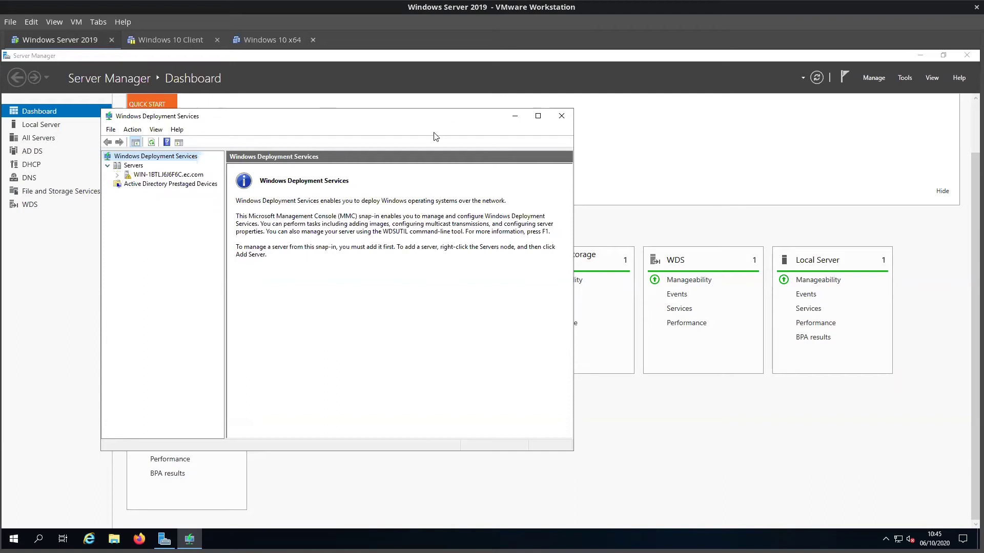
- Start configuring the listed WDS server with the Configuration Wizard, choosing the Integrated with Active Directory install option
{"action": "left_click_drag", "start_coordinate": [437, 120], "coordinate": [541, 121]}
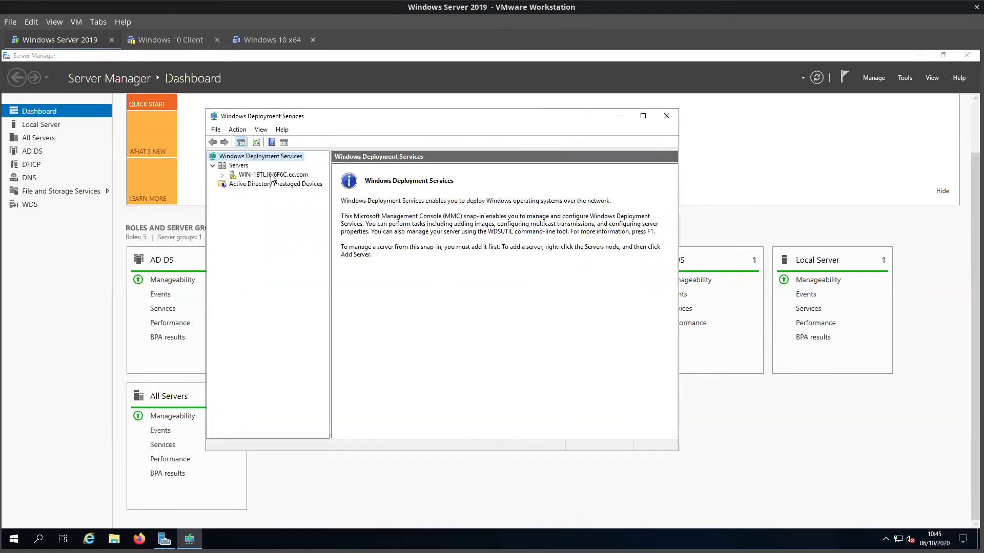
{"action": "left_click", "coordinate": [272, 176]}
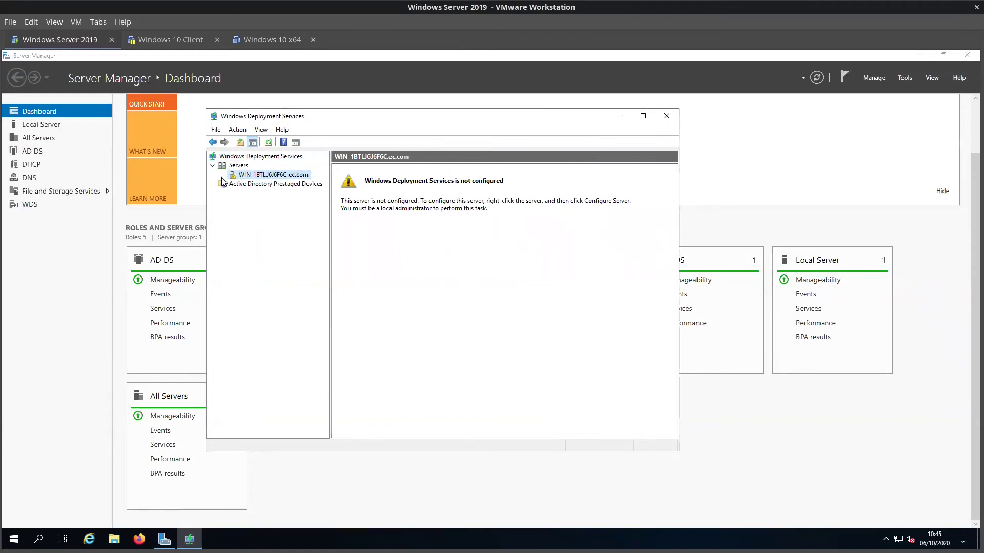
{"action": "right_click", "coordinate": [276, 177]}
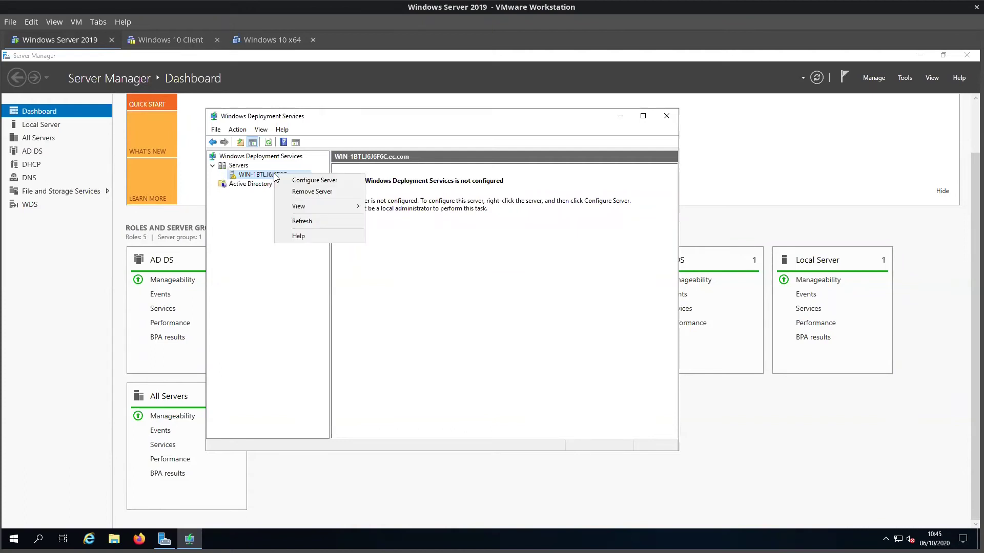
{"action": "left_click", "coordinate": [287, 181]}
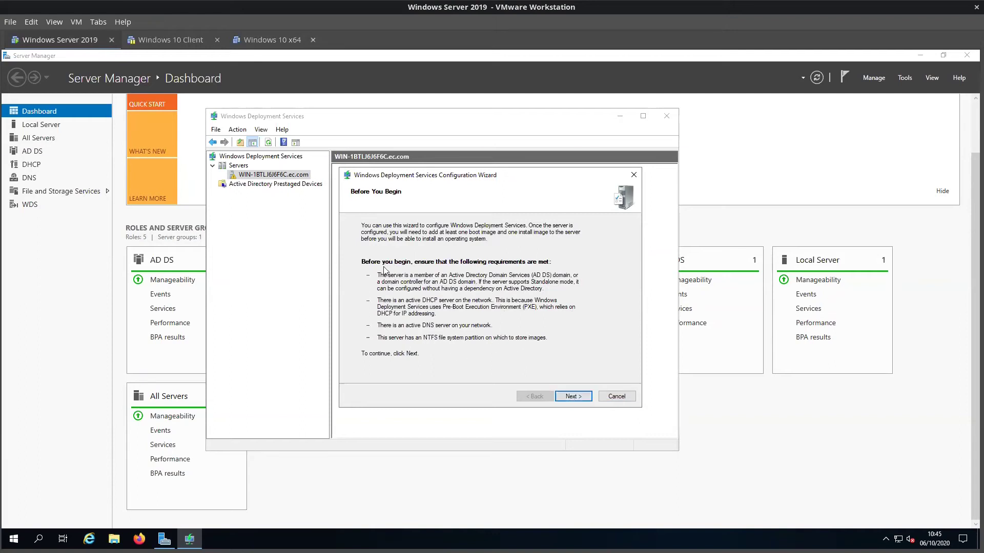
{"action": "left_click", "coordinate": [572, 393]}
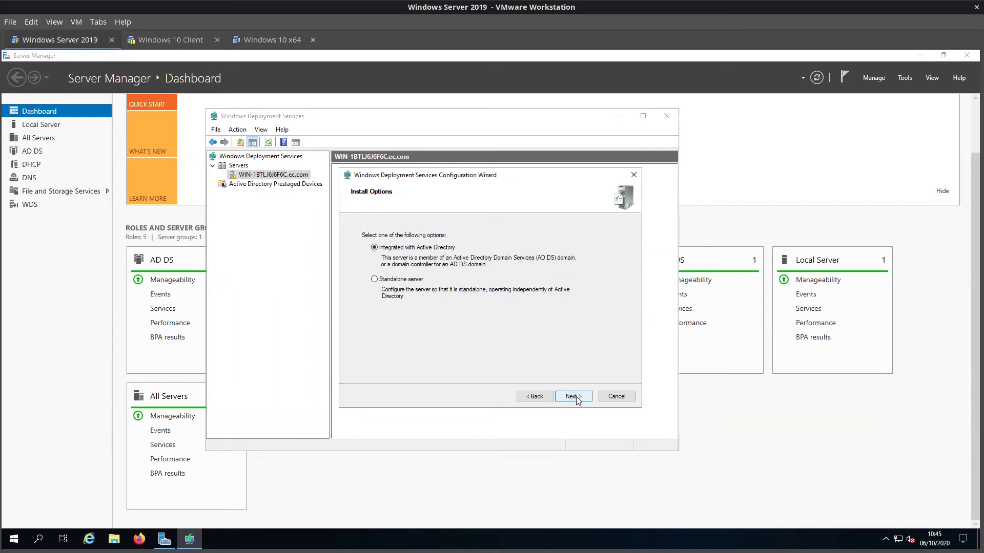
{"action": "left_click", "coordinate": [573, 396]}
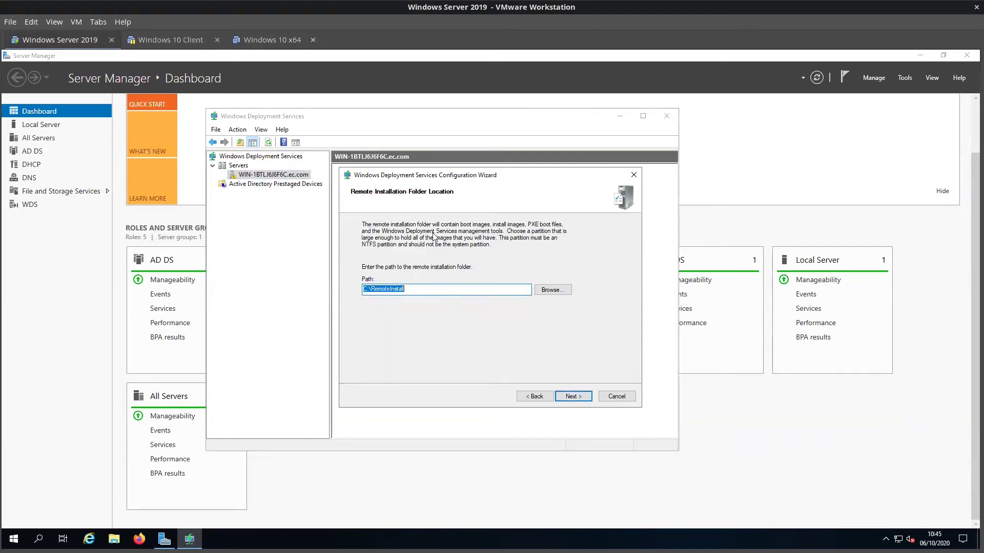
- Accept C:\RemoteInstall as the remote installation folder despite the system volume warning, and keep both Proxy DHCP options enabled
{"action": "left_click", "coordinate": [574, 396]}
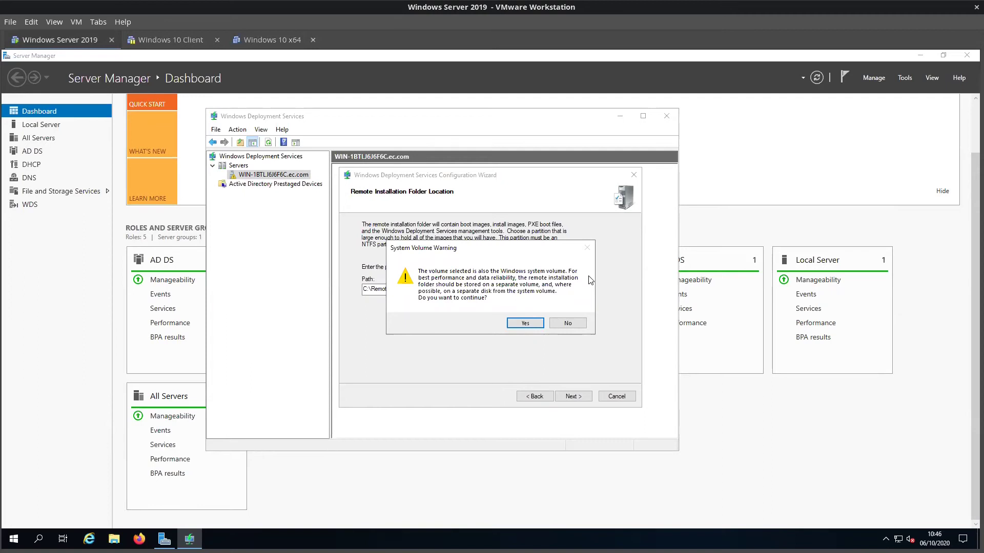
{"action": "left_click", "coordinate": [527, 324]}
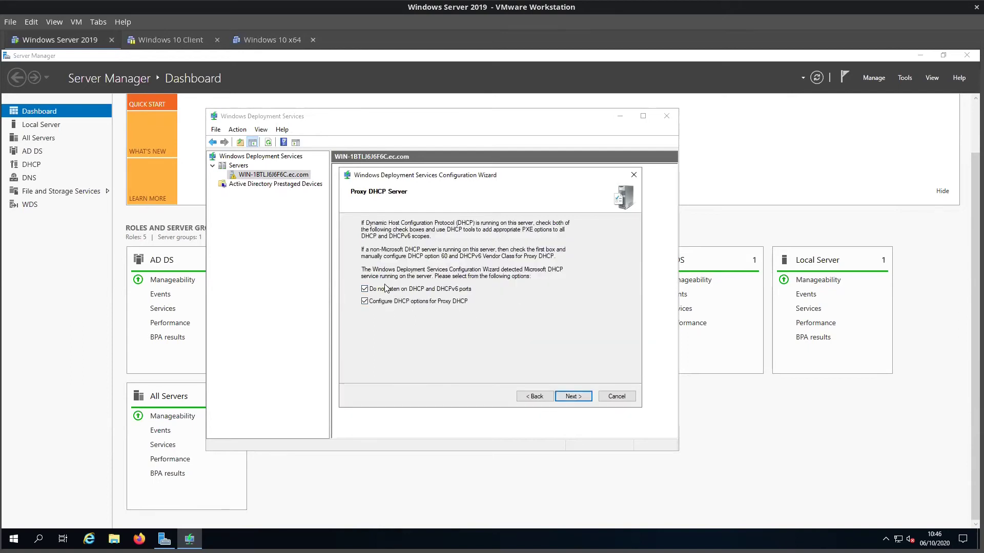
{"action": "left_click", "coordinate": [579, 398]}
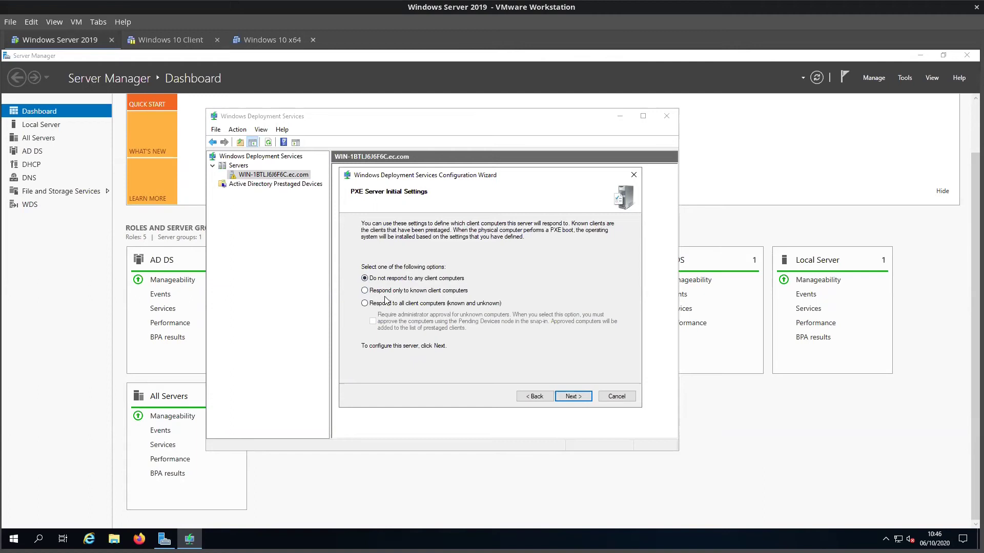
- Set the PXE server to respond to all client computers (known and unknown) and finish the configuration wizard
{"action": "left_click", "coordinate": [365, 304]}
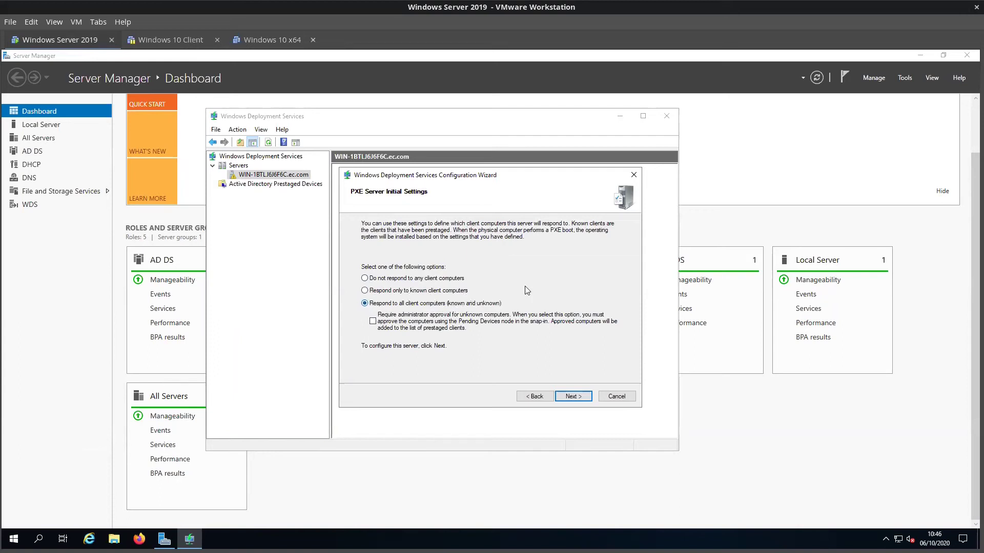
{"action": "left_click", "coordinate": [383, 280]}
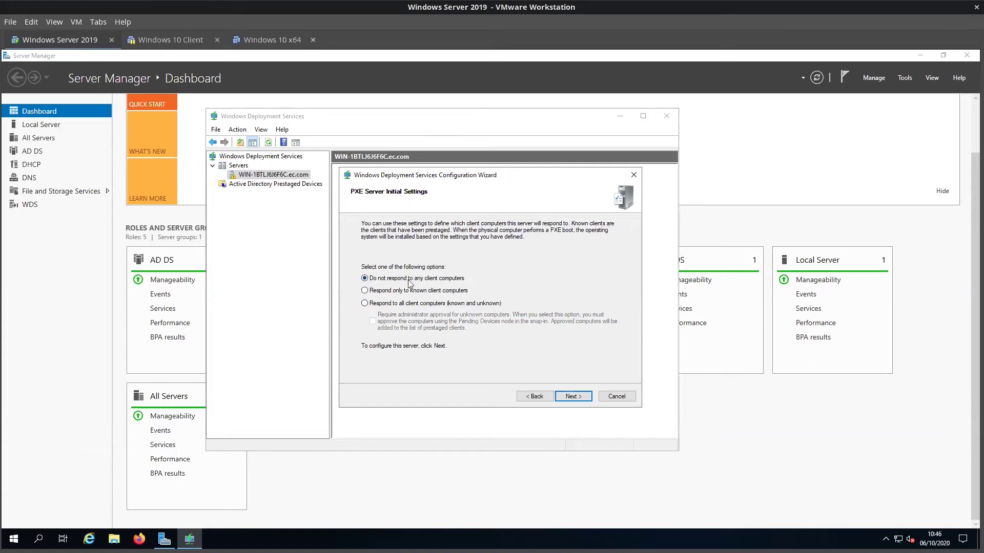
{"action": "left_click", "coordinate": [364, 303]}
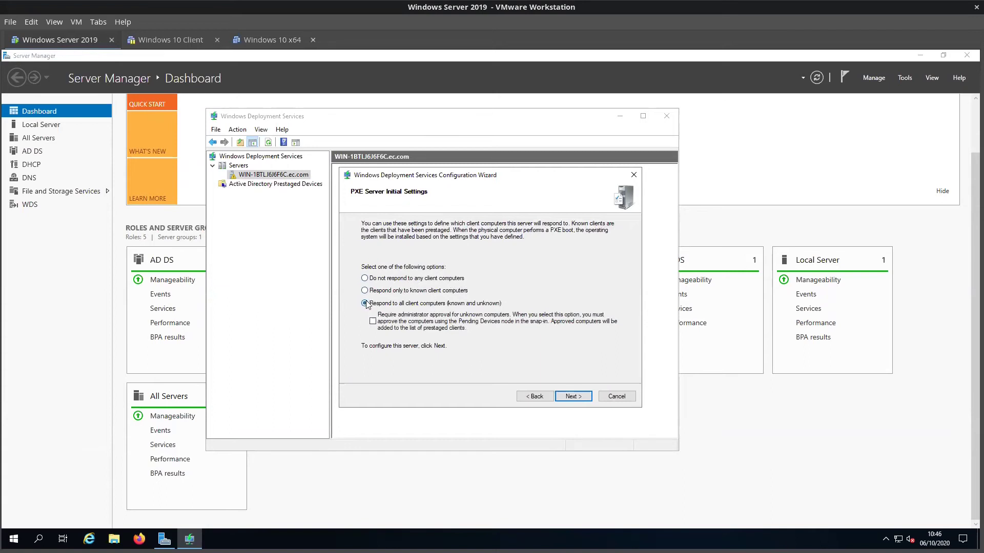
{"action": "left_click", "coordinate": [568, 397]}
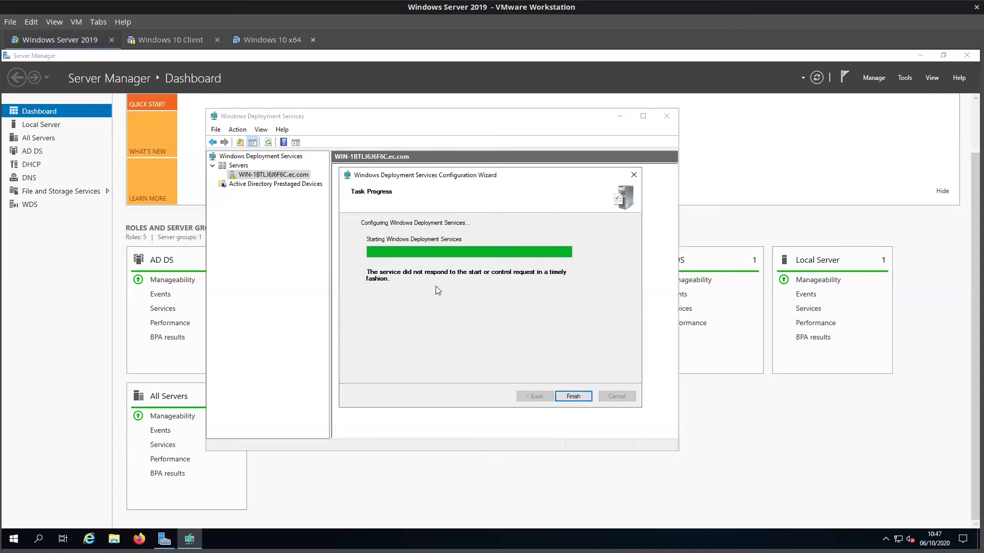
{"action": "left_click", "coordinate": [574, 397]}
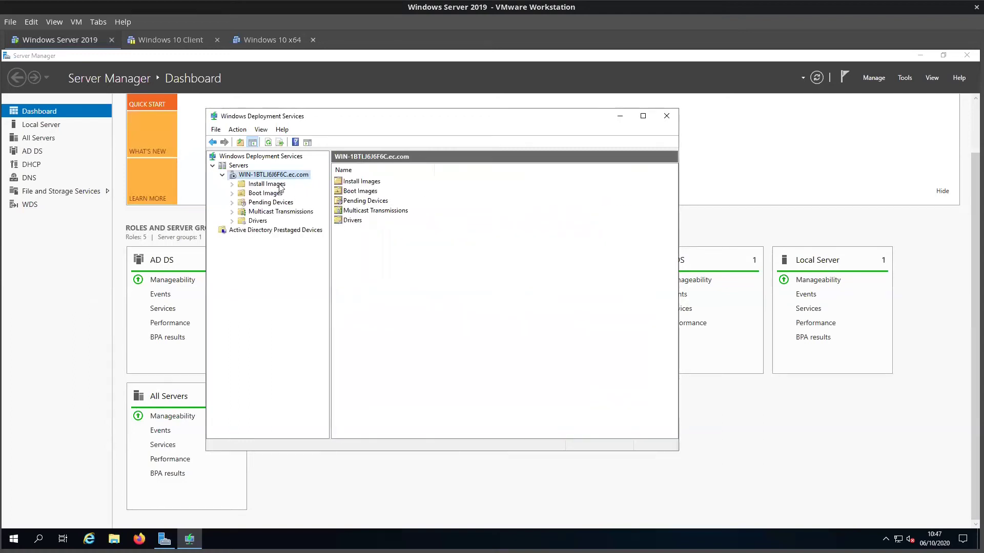
- Start the Windows Deployment Services service on the server and dismiss the confirmation message
{"action": "right_click", "coordinate": [256, 176]}
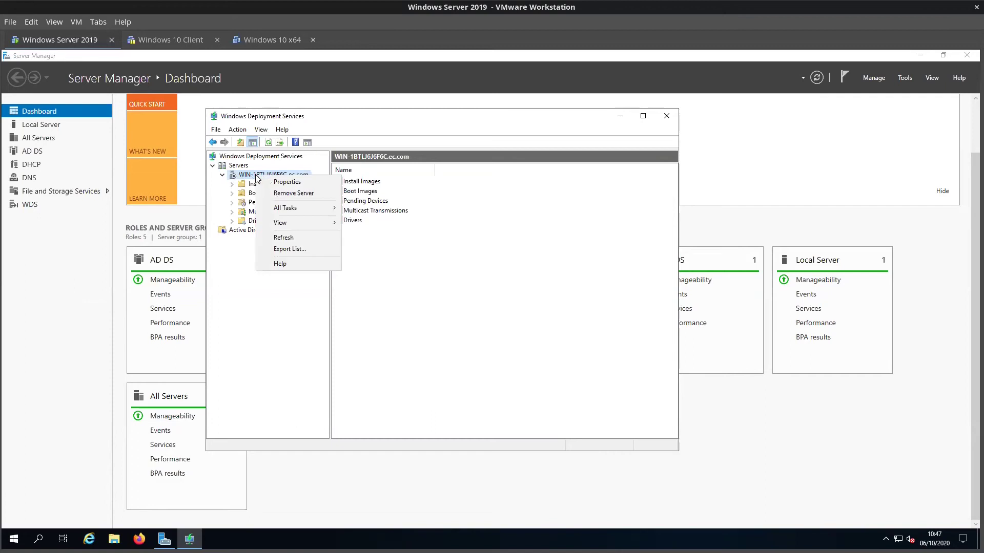
{"action": "mouse_move", "coordinate": [313, 212]}
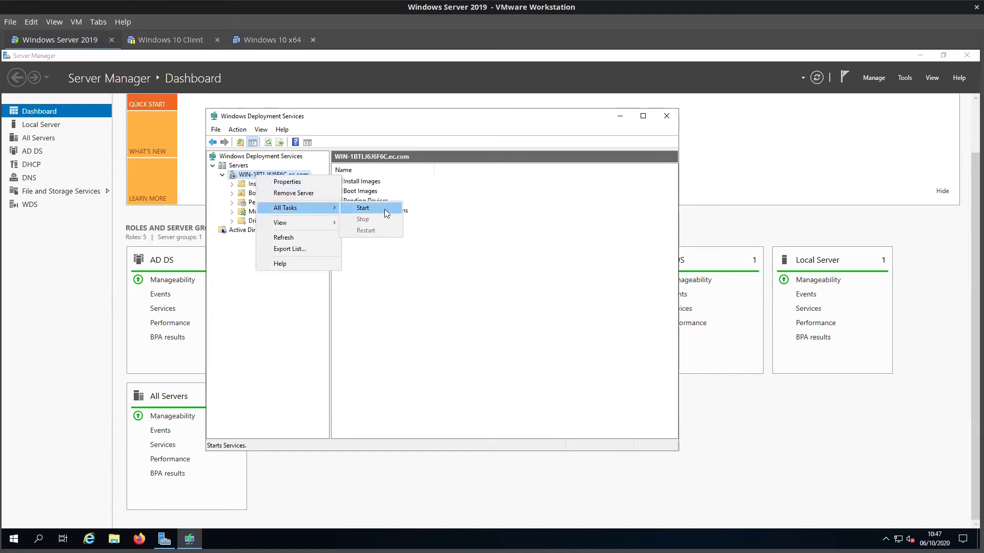
{"action": "left_click", "coordinate": [384, 213]}
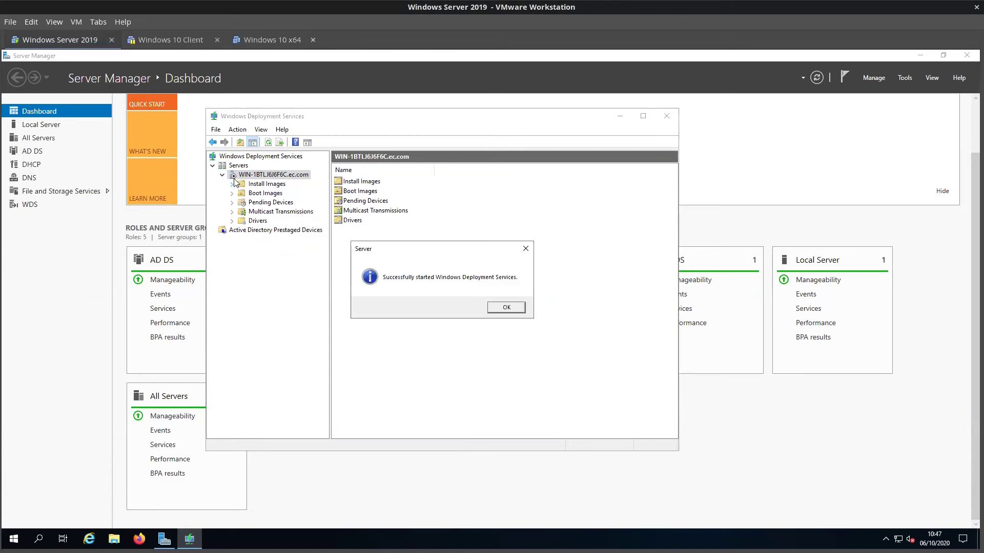
{"action": "left_click", "coordinate": [489, 307]}
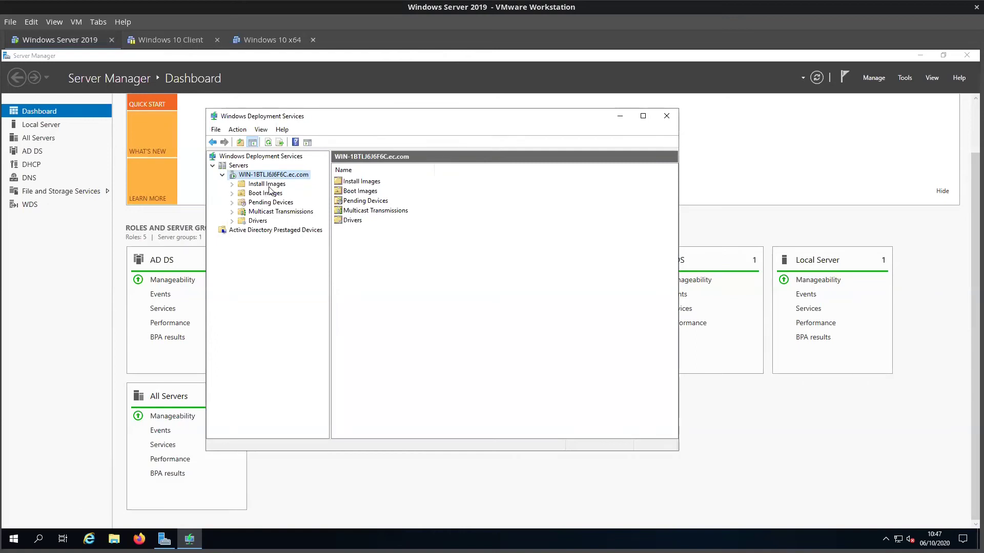
- Mount en_windows_10_consumer_editions_version_1909_x64_dvd_be09950e.iso in the Windows Server 2019 machine's CD/DVD drive and save the settings
{"action": "left_click", "coordinate": [76, 23]}
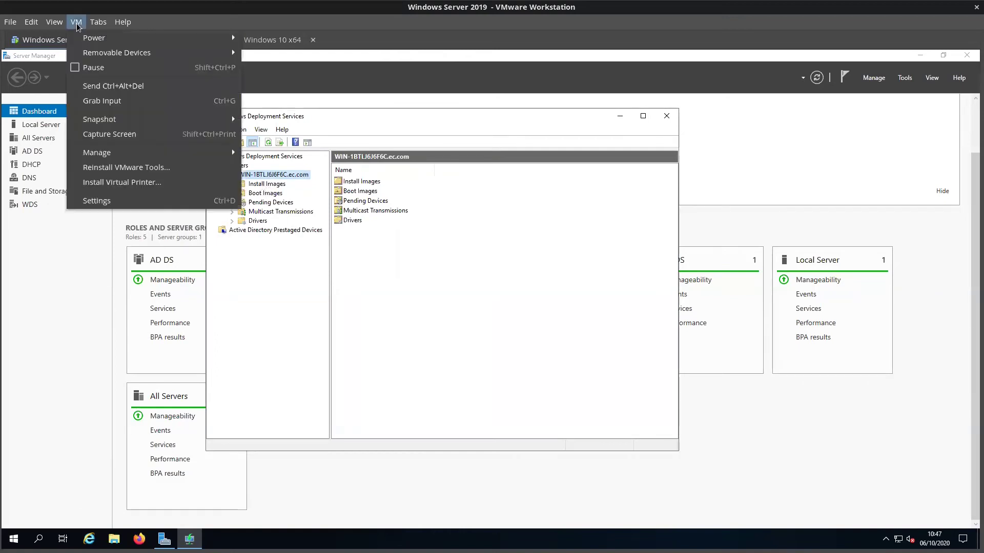
{"action": "mouse_move", "coordinate": [169, 53]}
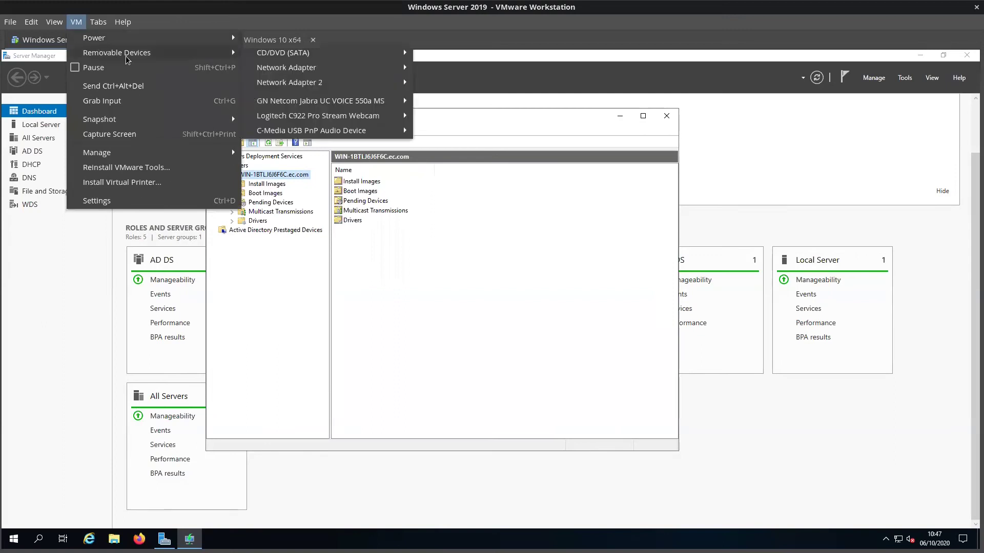
{"action": "mouse_move", "coordinate": [290, 59]}
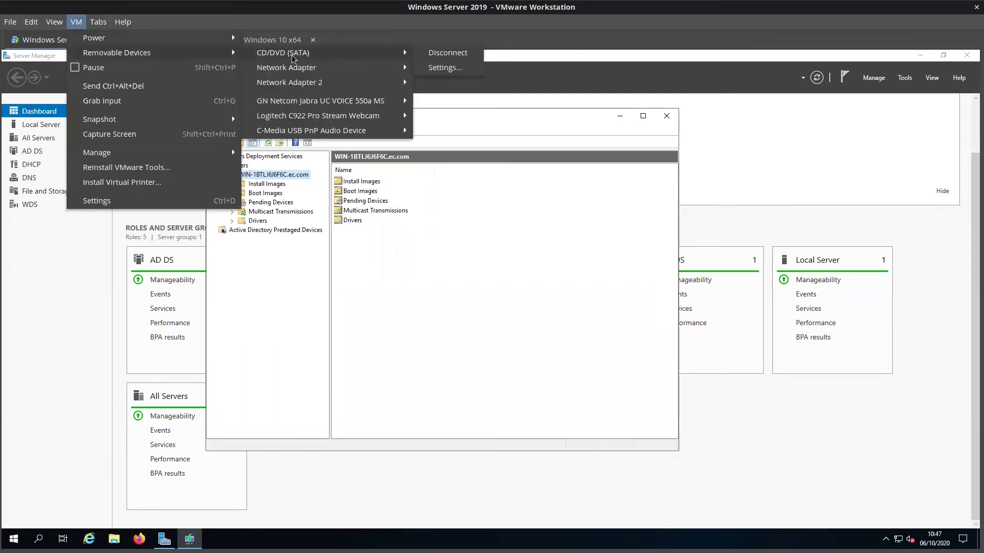
{"action": "left_click", "coordinate": [444, 69]}
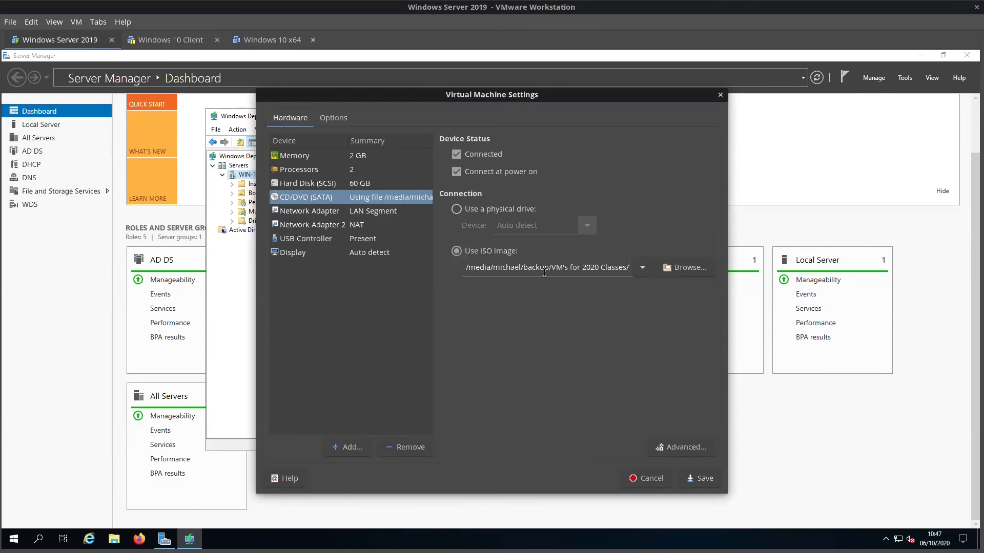
{"action": "left_click", "coordinate": [669, 268]}
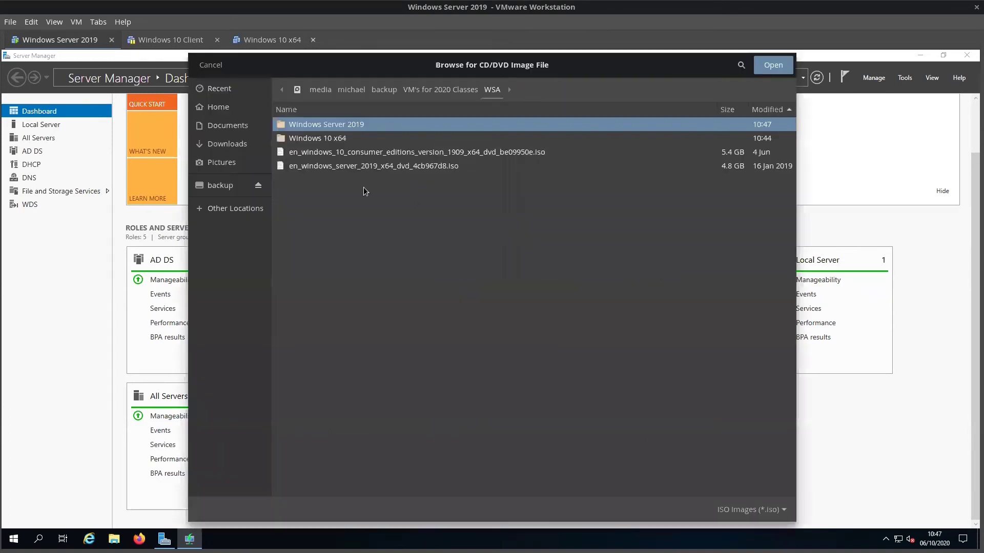
{"action": "left_click", "coordinate": [340, 156]}
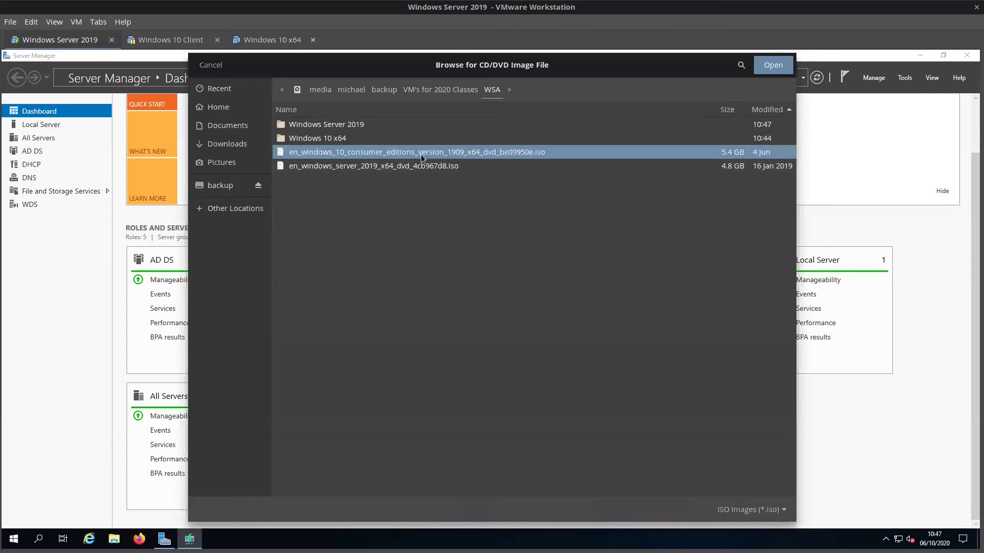
{"action": "left_click", "coordinate": [774, 67]}
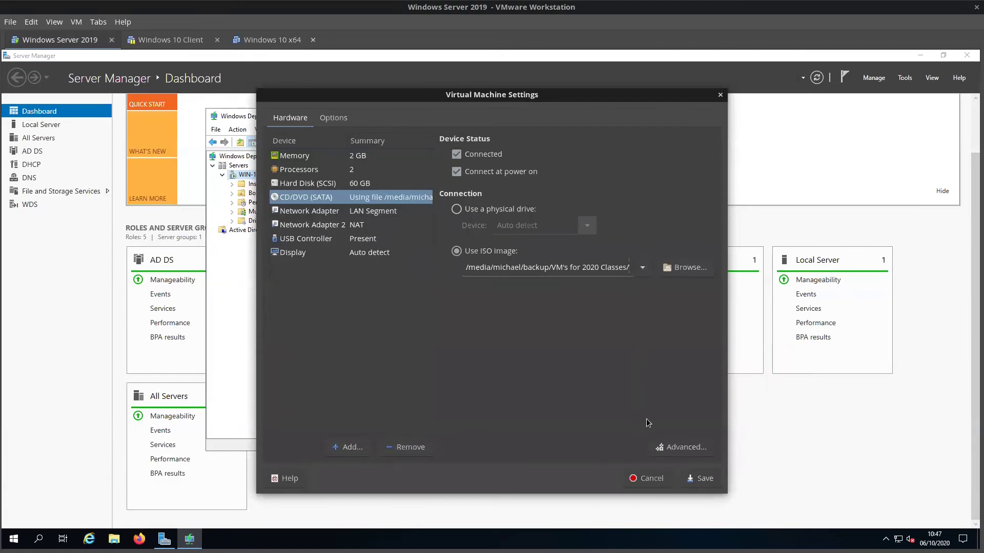
{"action": "left_click", "coordinate": [701, 478]}
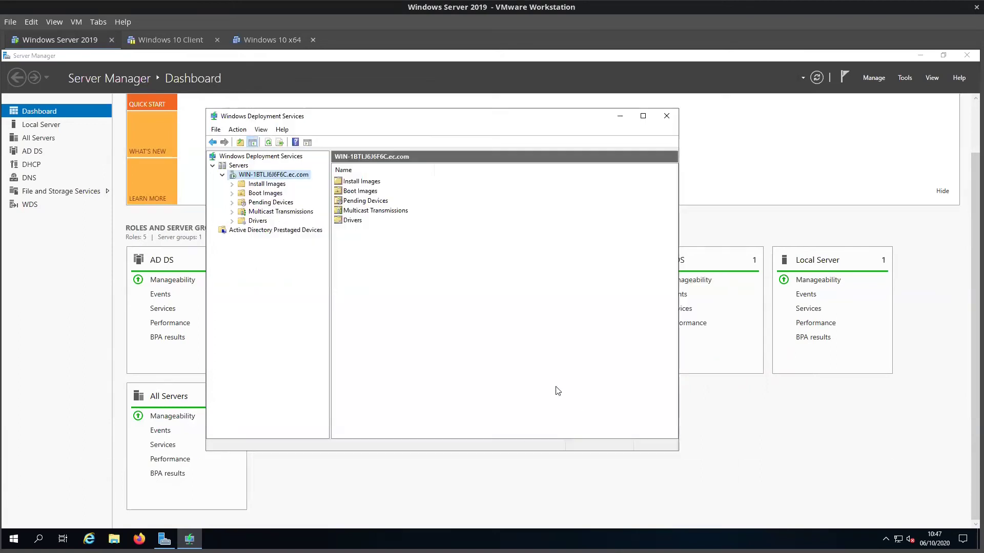
- Start adding a boot image under the server's Boot Images and choose boot.wim from the DVD's sources folder as the image file
{"action": "left_click", "coordinate": [272, 185]}
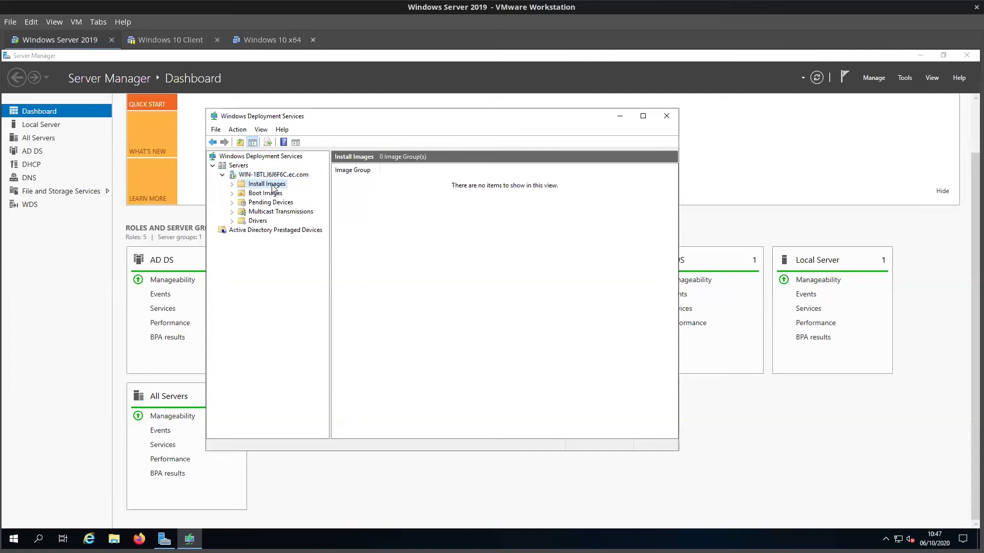
{"action": "left_click", "coordinate": [272, 193]}
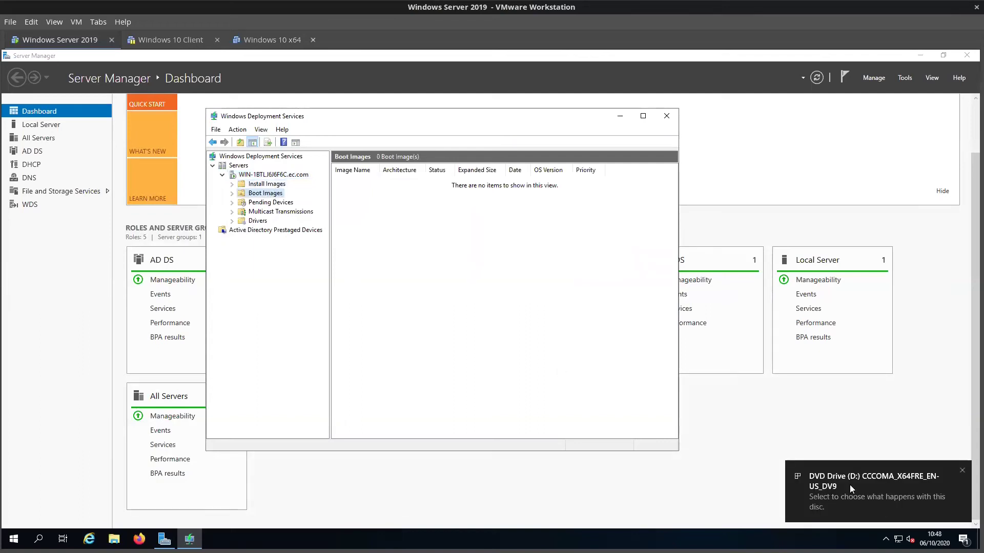
{"action": "right_click", "coordinate": [273, 194]}
{"action": "left_click", "coordinate": [317, 200]}
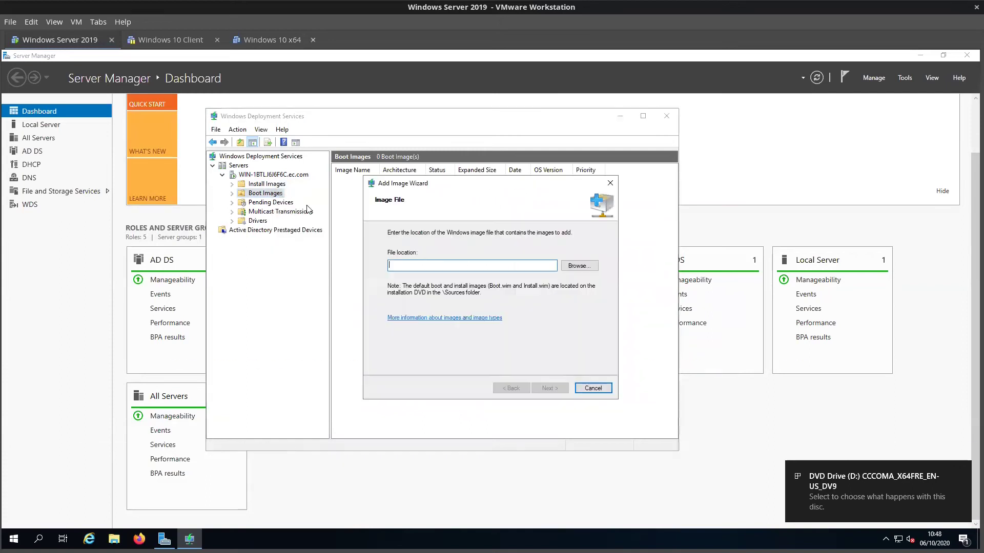
{"action": "left_click", "coordinate": [584, 270]}
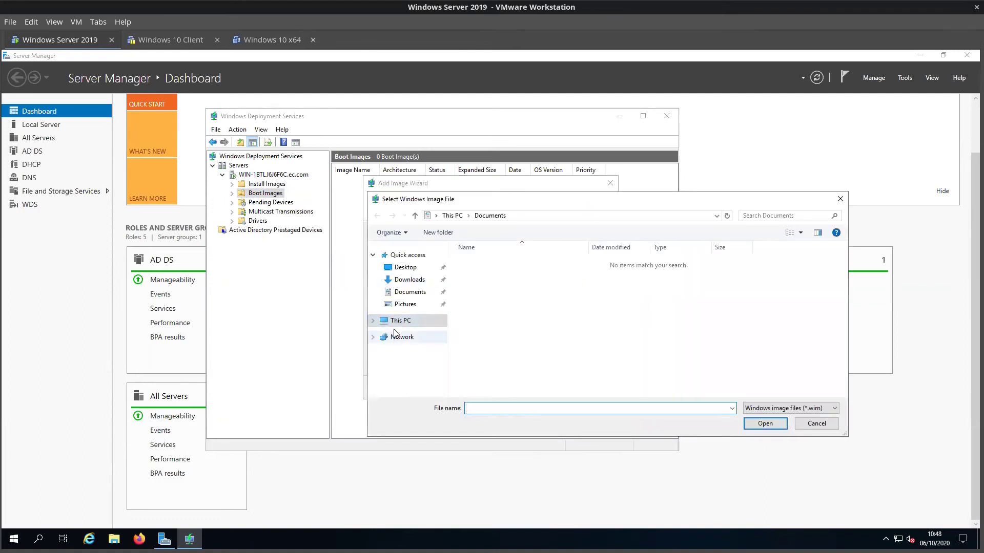
{"action": "left_click", "coordinate": [399, 321]}
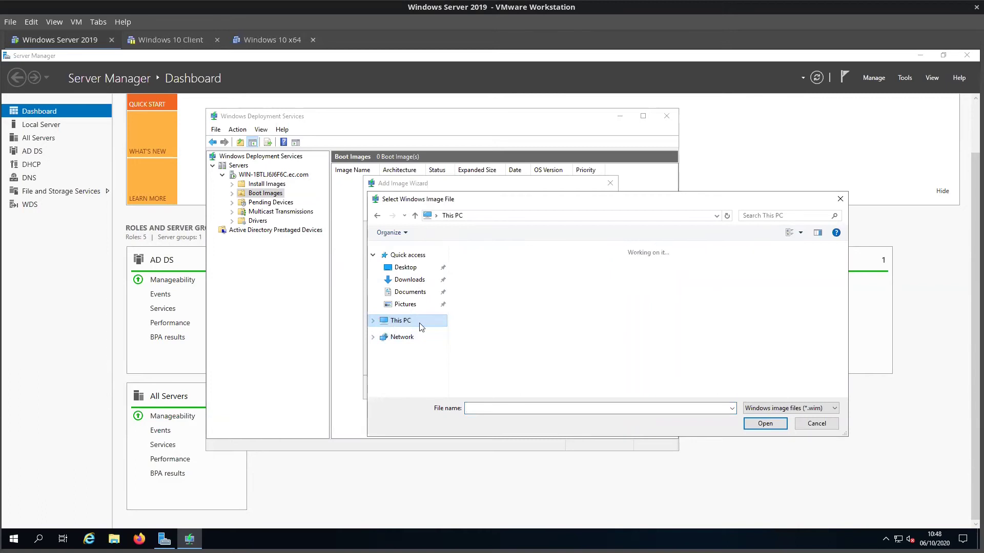
{"action": "double_click", "coordinate": [638, 379]}
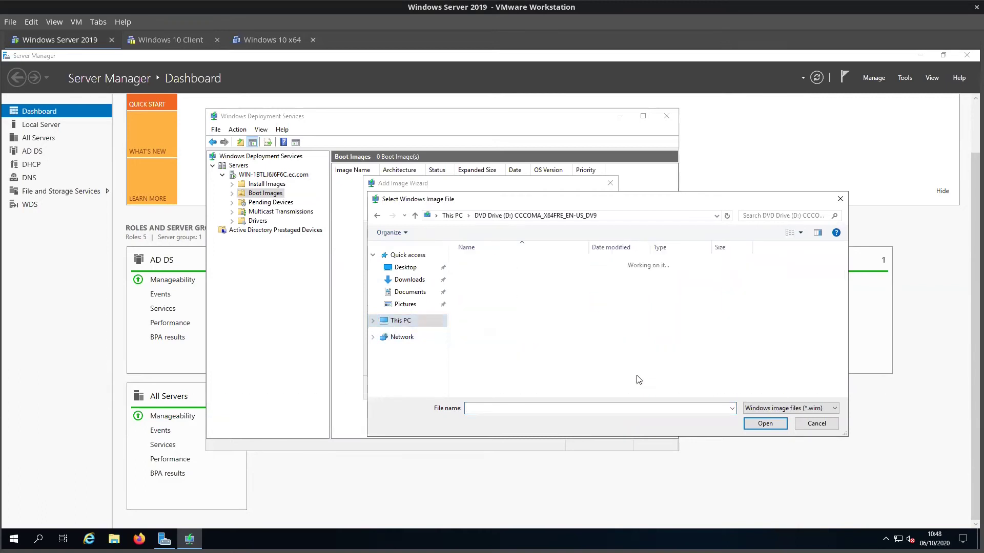
{"action": "double_click", "coordinate": [471, 301]}
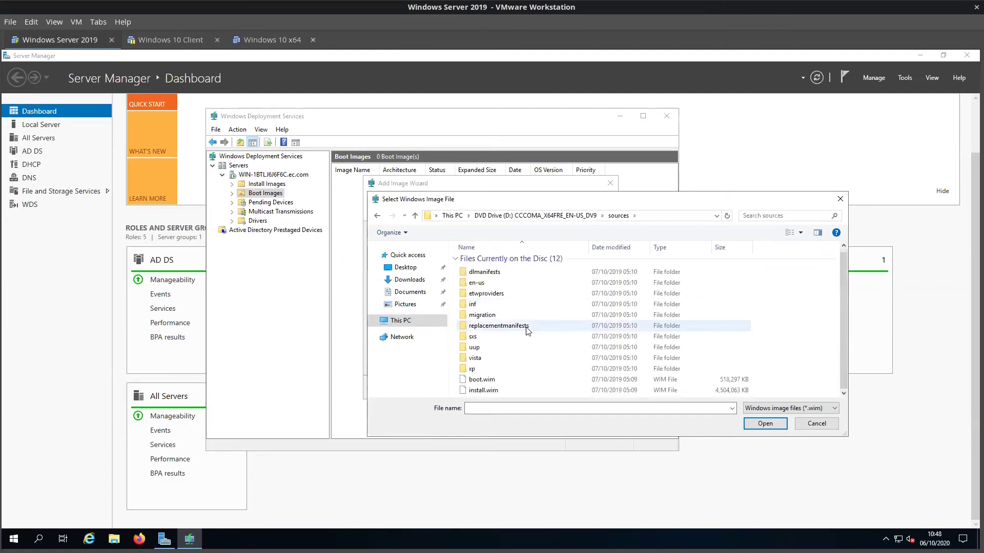
{"action": "left_click", "coordinate": [493, 383]}
{"action": "left_click", "coordinate": [494, 393]}
{"action": "left_click", "coordinate": [493, 380]}
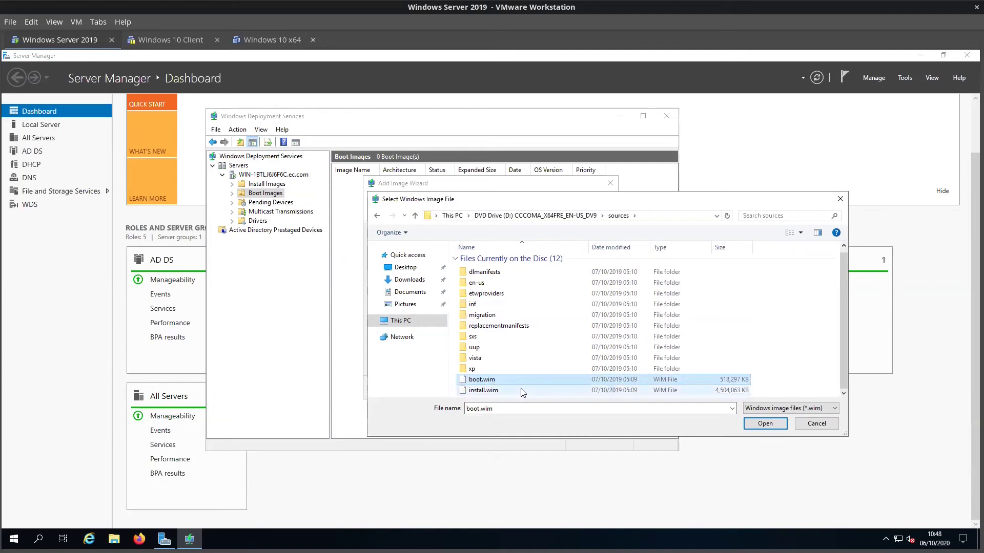
{"action": "left_click", "coordinate": [763, 425]}
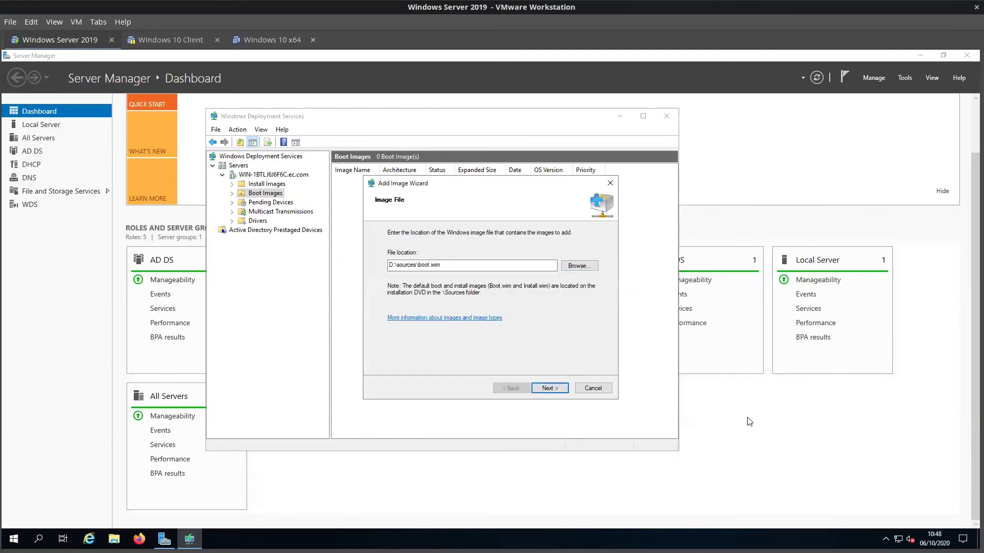
- Name and describe the boot image as "Microsoft Windows Setup (x64)_BOOT" and finish adding it to the server
{"action": "left_click", "coordinate": [550, 389]}
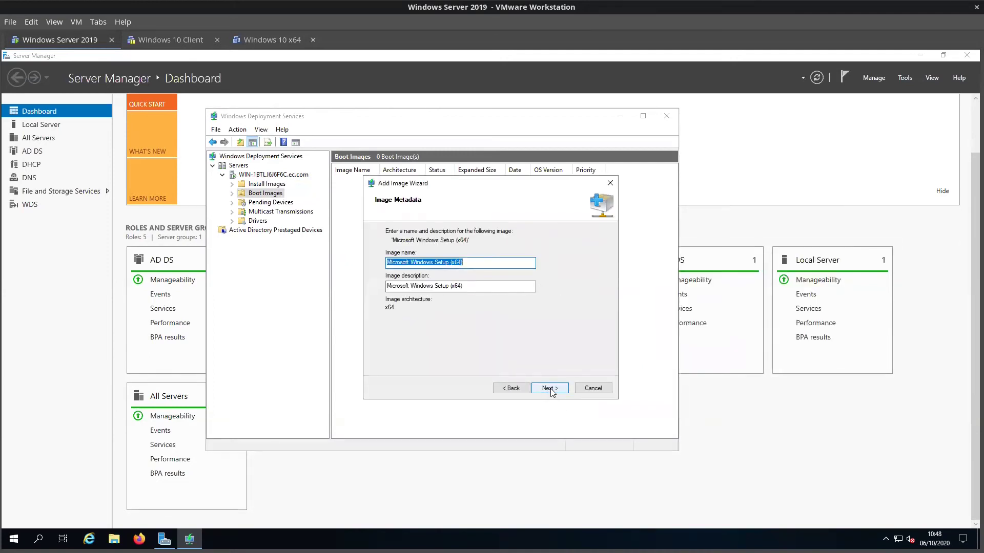
{"action": "left_click", "coordinate": [483, 263]}
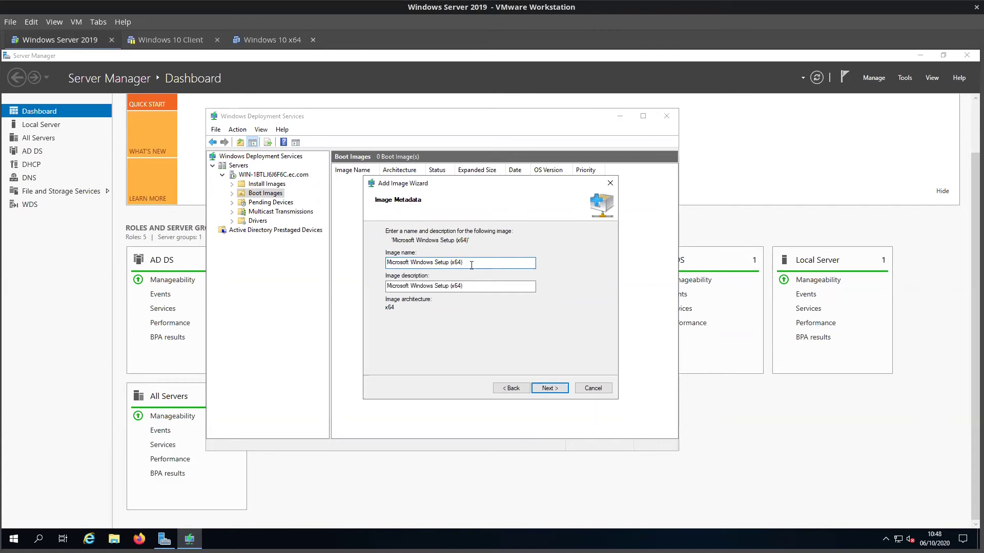
{"action": "type", "text": "_BOO"}
{"action": "key", "text": "Tab"}
{"action": "left_click", "coordinate": [479, 287]}
{"action": "type", "text": "_BOOT"}
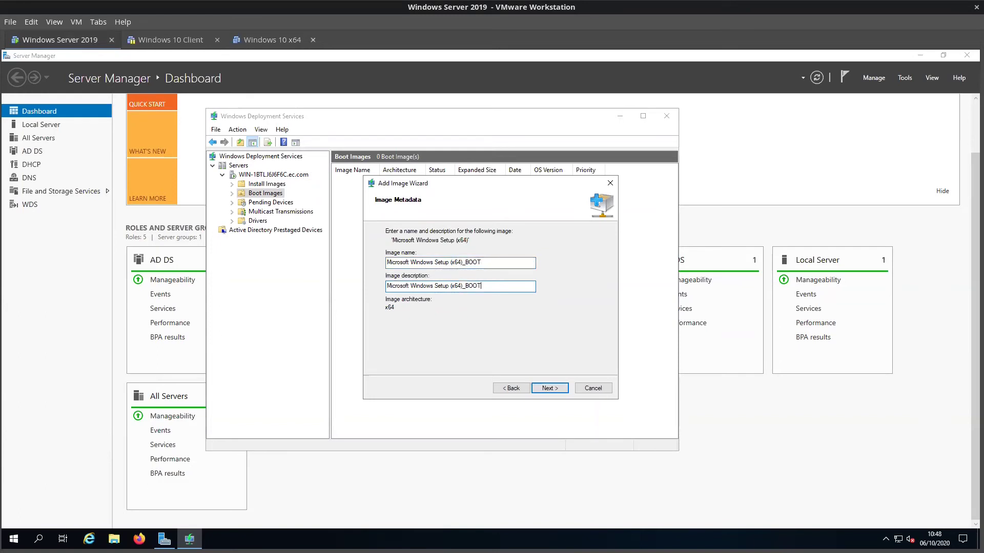
{"action": "left_click", "coordinate": [562, 392]}
{"action": "left_click", "coordinate": [562, 392]}
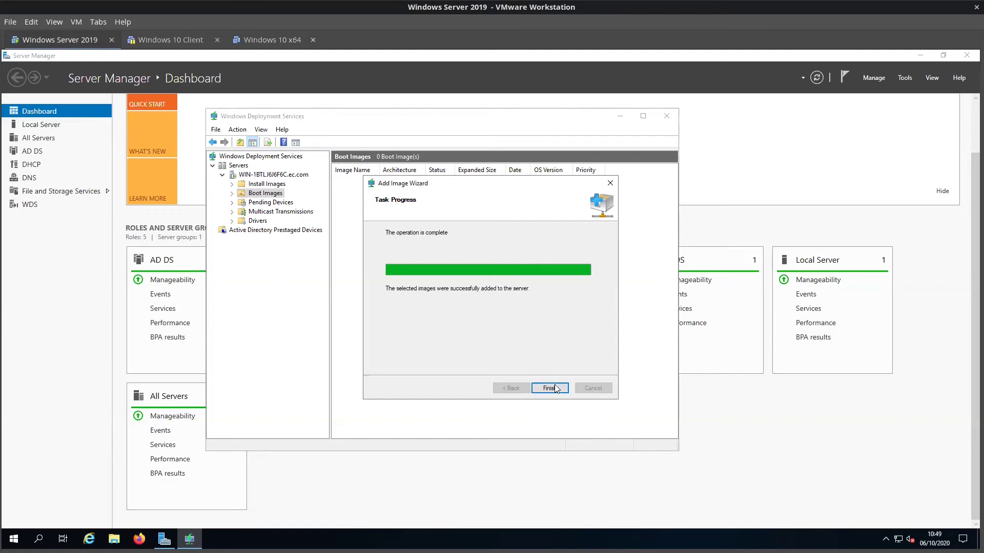
{"action": "left_click", "coordinate": [554, 388]}
- Check the added image in the Boot Images list with the image name column widened
{"action": "left_click", "coordinate": [270, 202]}
{"action": "left_click", "coordinate": [265, 193]}
{"action": "left_click_drag", "start_coordinate": [379, 169], "coordinate": [474, 169]}
{"action": "left_click", "coordinate": [407, 181]}
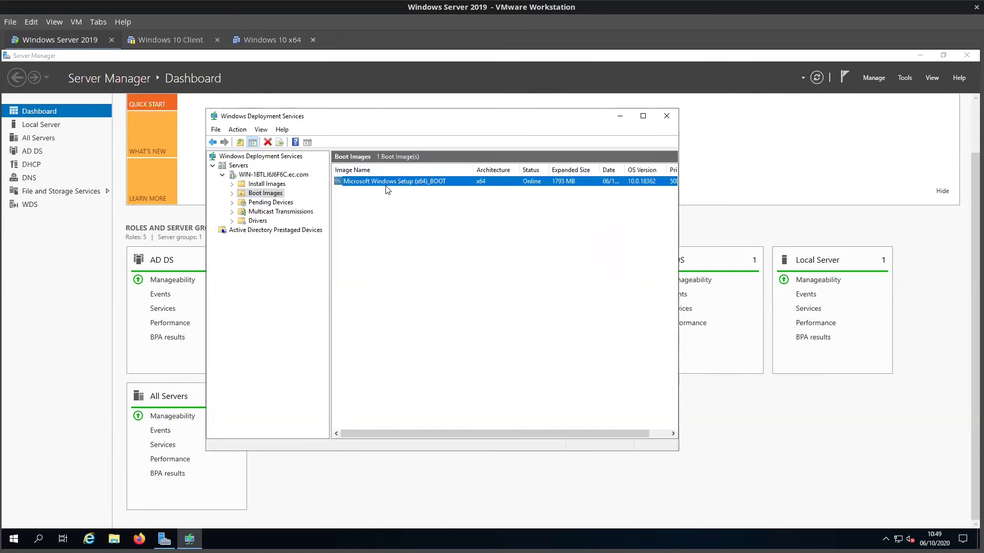
{"action": "right_click", "coordinate": [259, 196]}
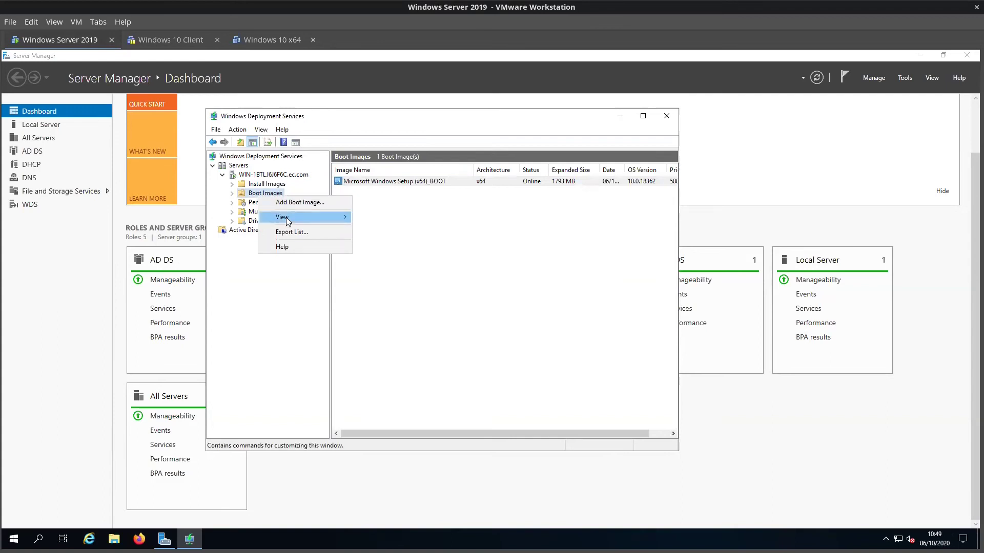
{"action": "left_click", "coordinate": [254, 174]}
{"action": "right_click", "coordinate": [252, 175]}
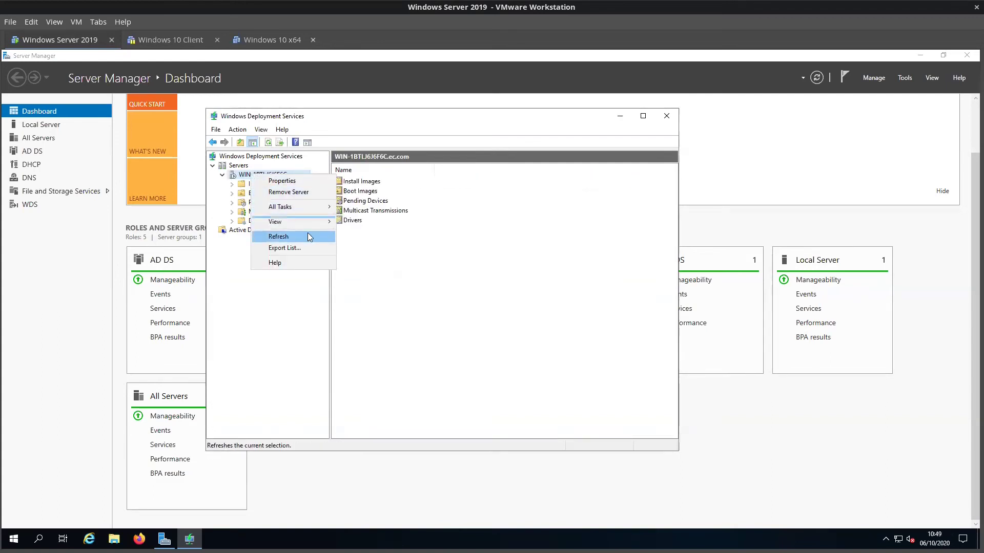
{"action": "left_click", "coordinate": [410, 237]}
- Start adding an install image in a new image group named ImageGroup1, using install.wim from the DVD's sources folder
{"action": "left_click", "coordinate": [266, 186]}
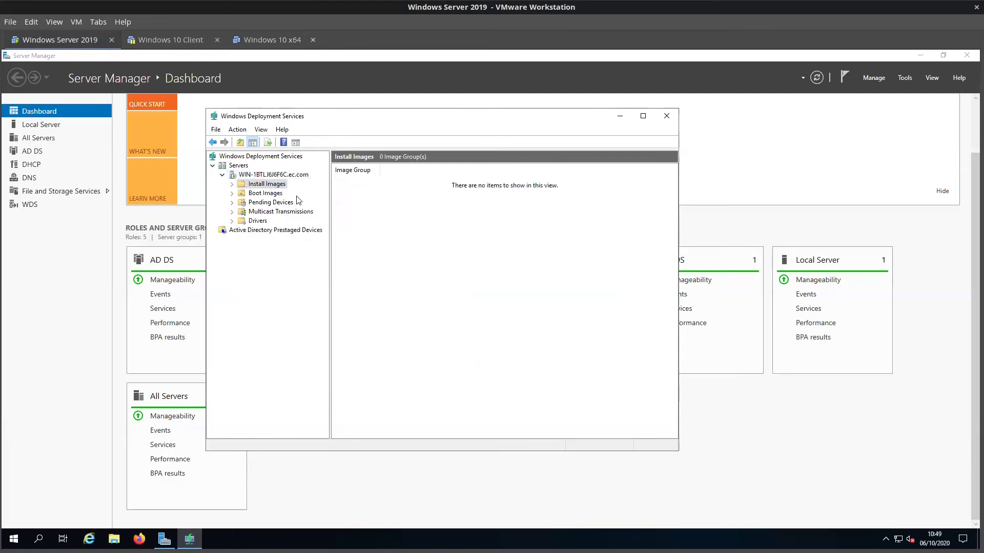
{"action": "right_click", "coordinate": [266, 184]}
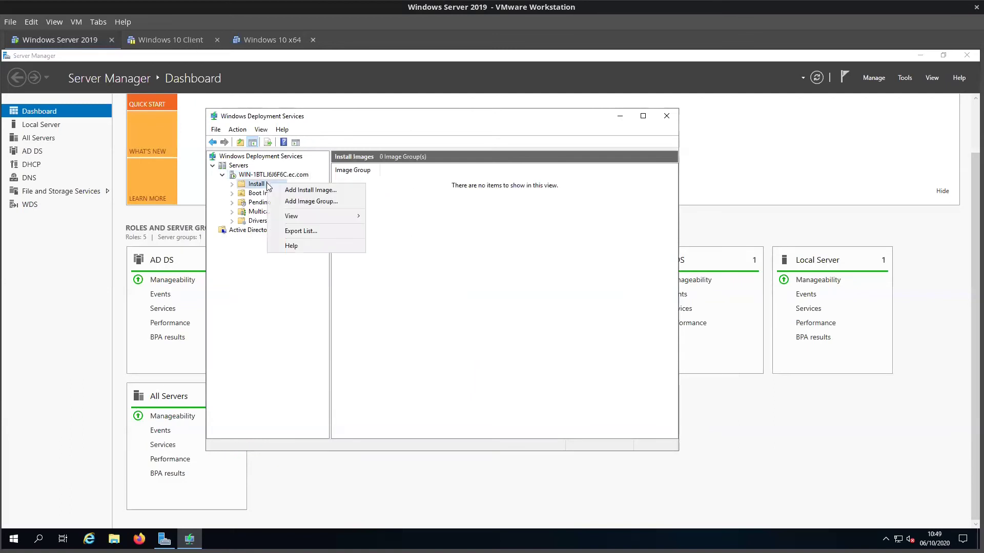
{"action": "left_click", "coordinate": [319, 190]}
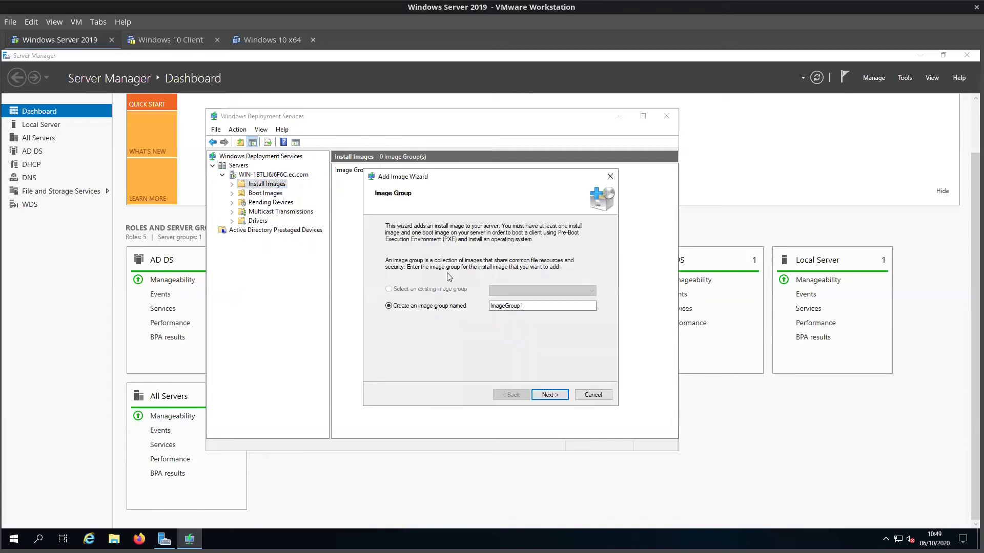
{"action": "left_click", "coordinate": [543, 306]}
{"action": "left_click", "coordinate": [549, 394]}
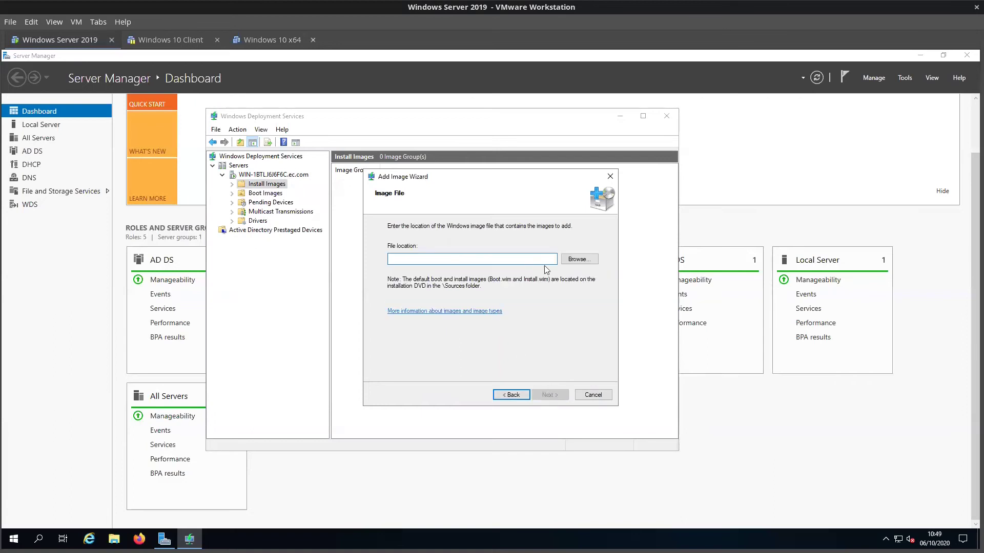
{"action": "left_click", "coordinate": [584, 260]}
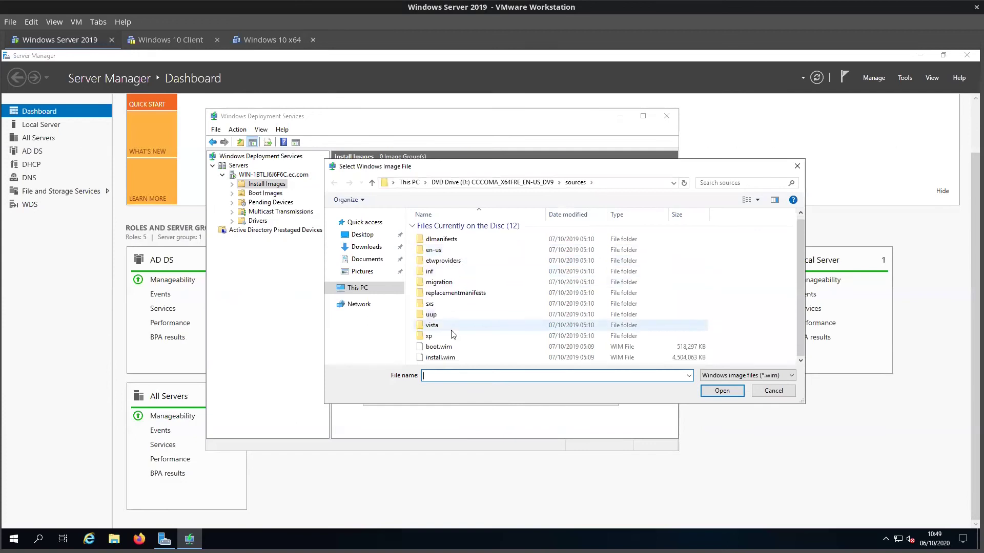
{"action": "left_click", "coordinate": [437, 358]}
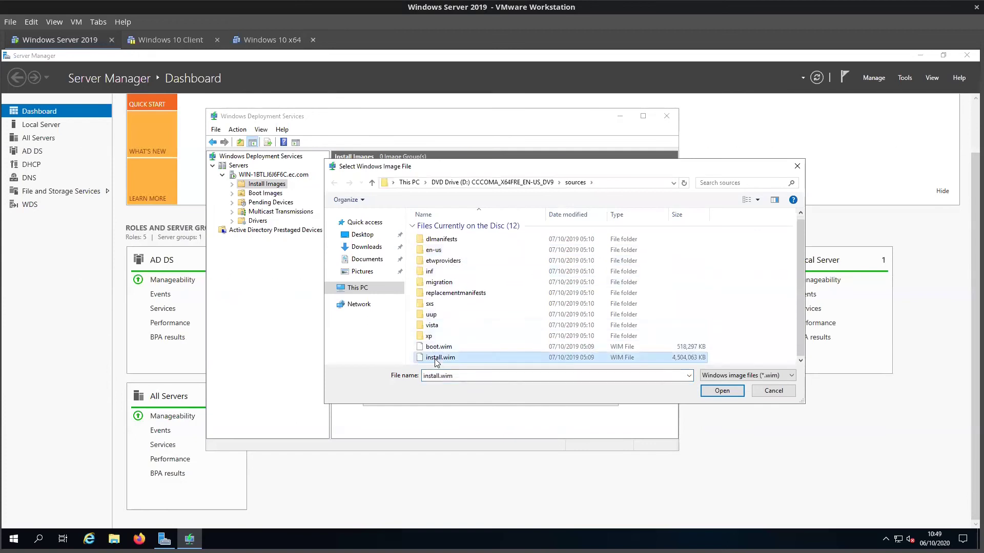
{"action": "left_click", "coordinate": [721, 391]}
{"action": "left_click", "coordinate": [549, 395]}
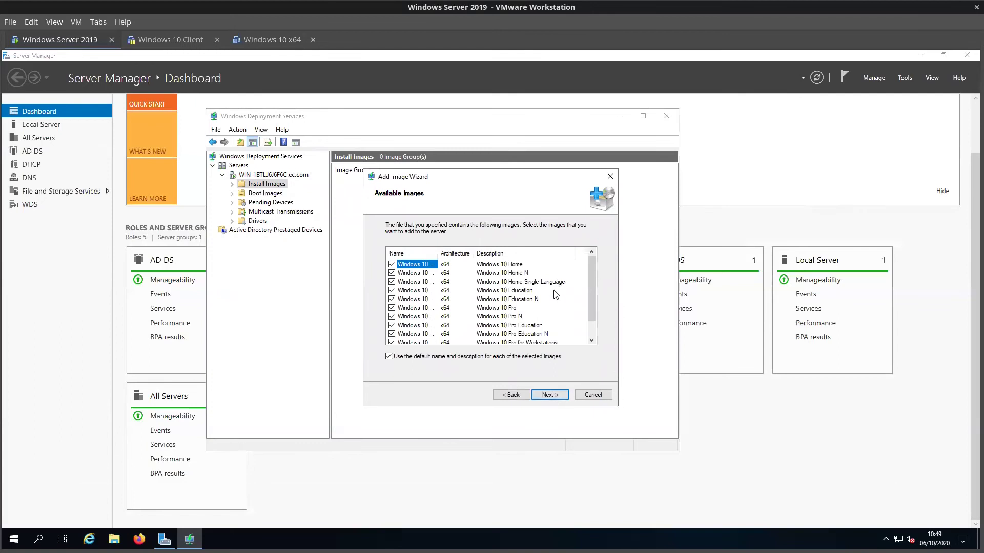
- Deselect every available Windows 10 edition except Windows 10 Pro, keeping the default name and description
{"action": "scroll", "coordinate": [554, 292], "scroll_direction": "down", "scroll_amount": 1}
{"action": "scroll", "coordinate": [476, 314], "scroll_direction": "up", "scroll_amount": 1}
{"action": "left_click", "coordinate": [392, 273]}
{"action": "left_click", "coordinate": [391, 281]}
{"action": "left_click", "coordinate": [391, 290]}
{"action": "left_click", "coordinate": [392, 300]}
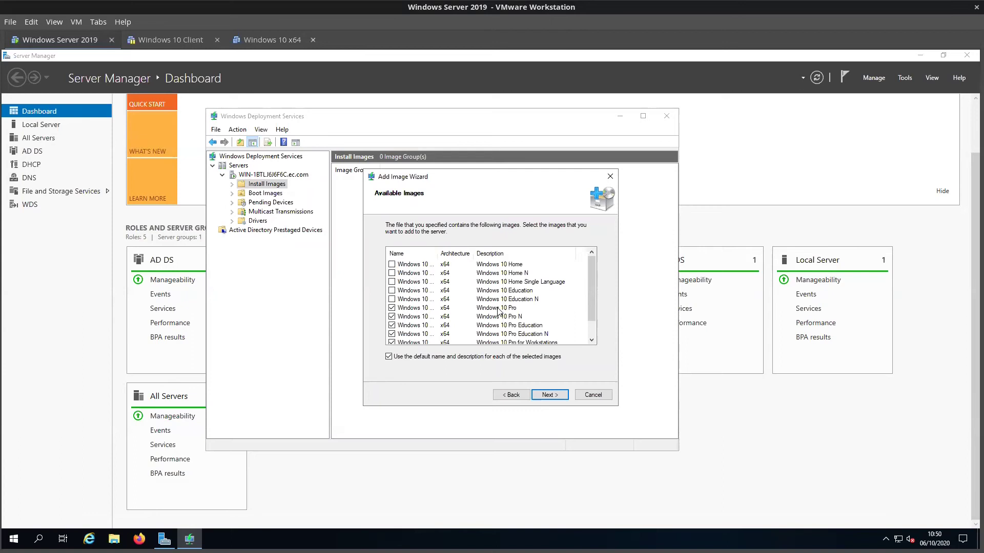
{"action": "left_click", "coordinate": [391, 316]}
{"action": "left_click", "coordinate": [391, 325]}
{"action": "left_click", "coordinate": [392, 334]}
{"action": "scroll", "coordinate": [392, 336], "scroll_direction": "down", "scroll_amount": 1}
{"action": "left_click", "coordinate": [392, 334]}
{"action": "left_click", "coordinate": [392, 325]}
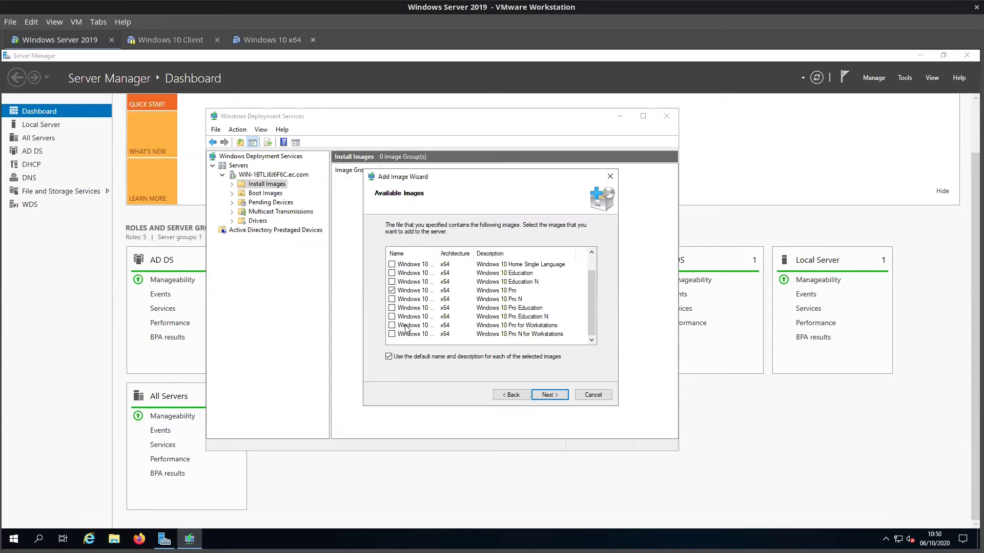
{"action": "left_click", "coordinate": [410, 292]}
- Accept the summary and finish adding the Windows 10 Pro install image to ImageGroup1
{"action": "left_click", "coordinate": [551, 396]}
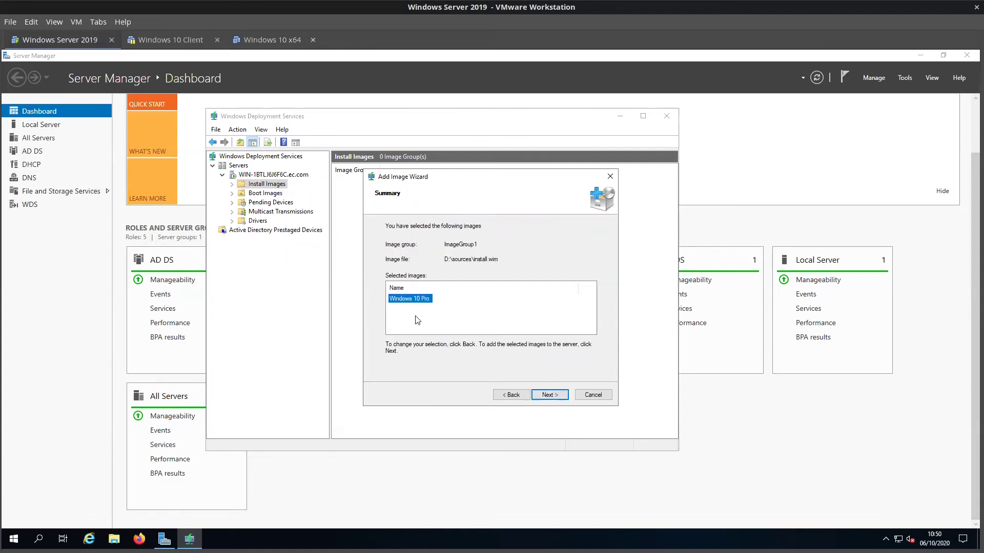
{"action": "left_click", "coordinate": [551, 397]}
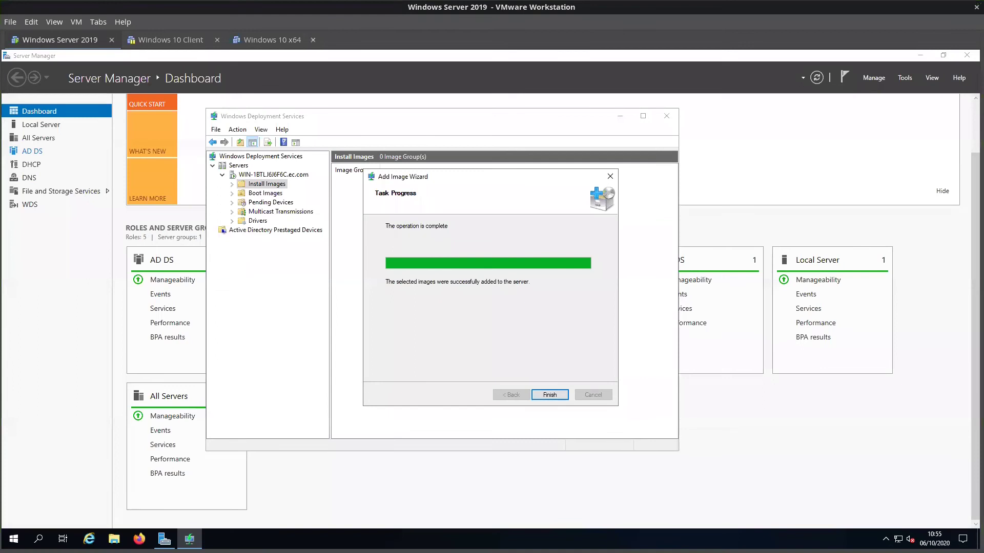
{"action": "left_click", "coordinate": [550, 395]}
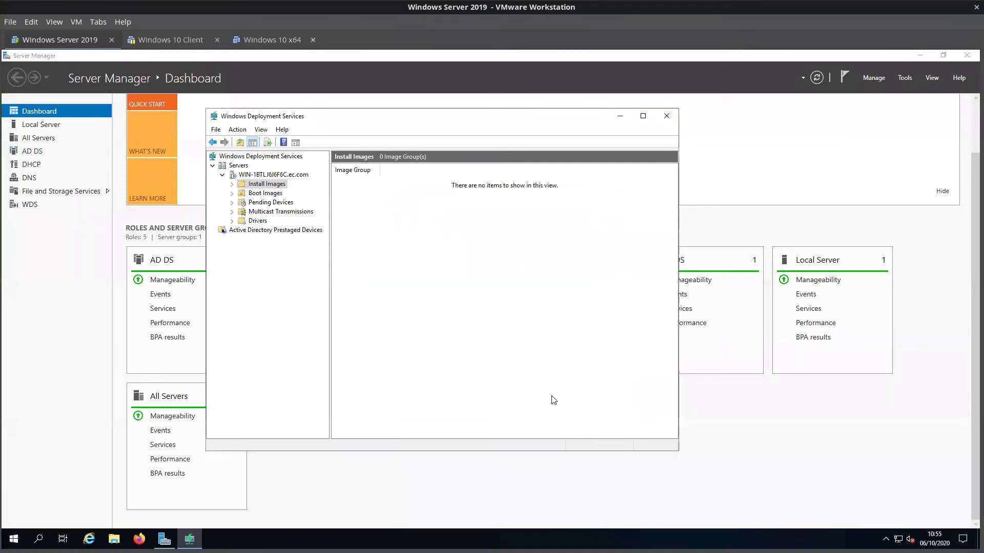
- Review the Windows 10 Pro image in ImageGroup1 and the setup image under Boot Images
{"action": "left_click_drag", "start_coordinate": [378, 166], "coordinate": [464, 169]}
{"action": "left_click", "coordinate": [366, 183]}
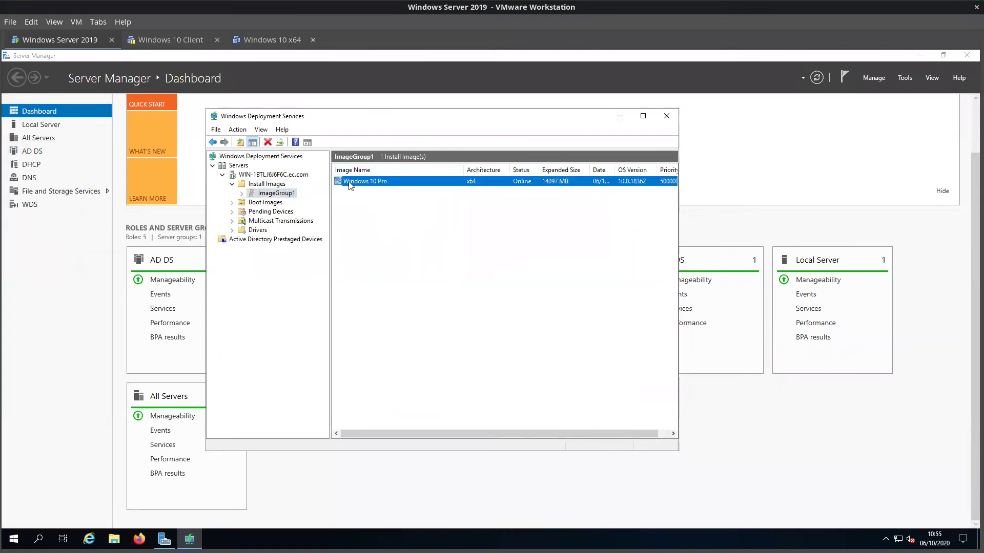
{"action": "left_click", "coordinate": [279, 203]}
{"action": "left_click", "coordinate": [376, 185]}
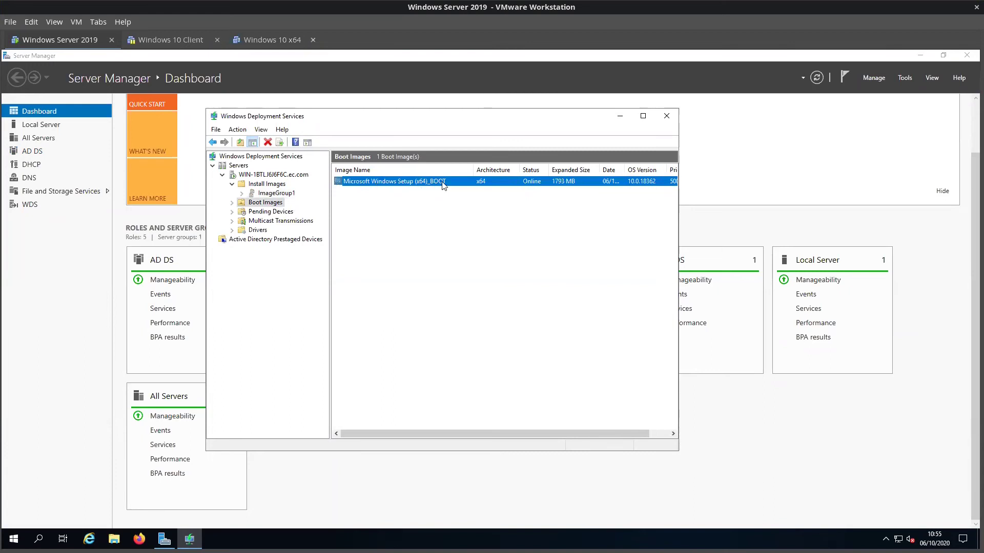
{"action": "left_click", "coordinate": [267, 184]}
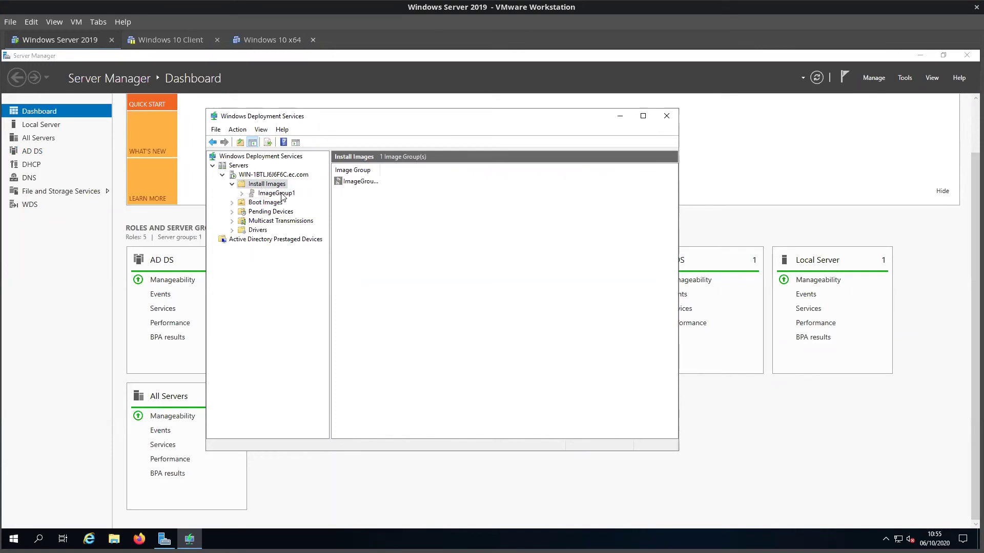
{"action": "left_click_drag", "start_coordinate": [474, 113], "coordinate": [589, 130]}
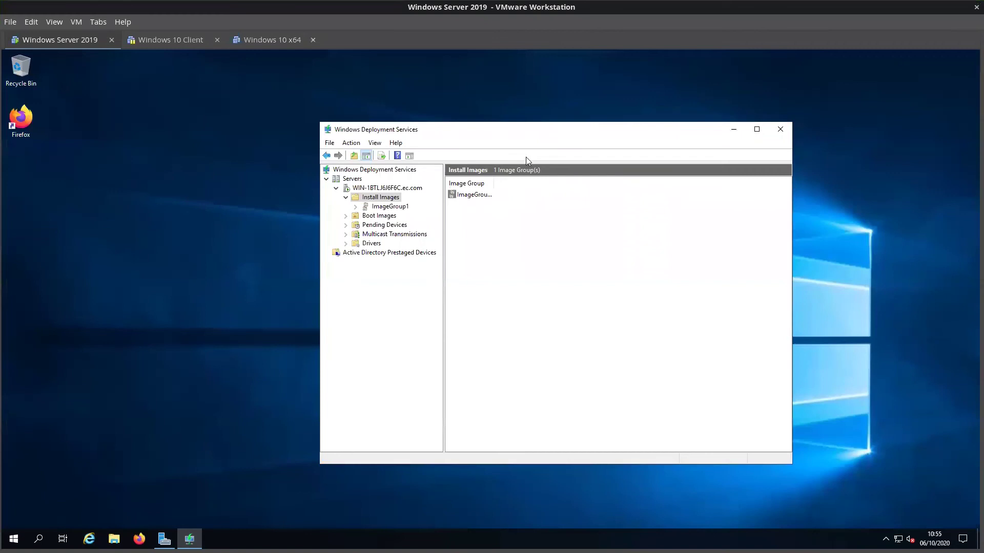
{"action": "left_click_drag", "start_coordinate": [496, 131], "coordinate": [396, 125]}
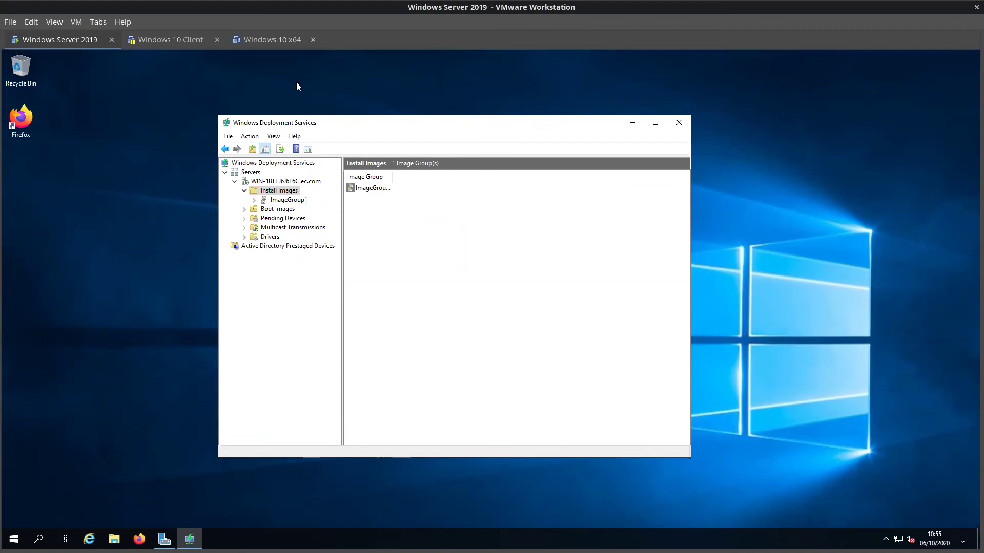
- Switch to the Windows 10 x64 virtual machine and copy its configuration file path from the machine details
{"action": "left_click", "coordinate": [190, 42]}
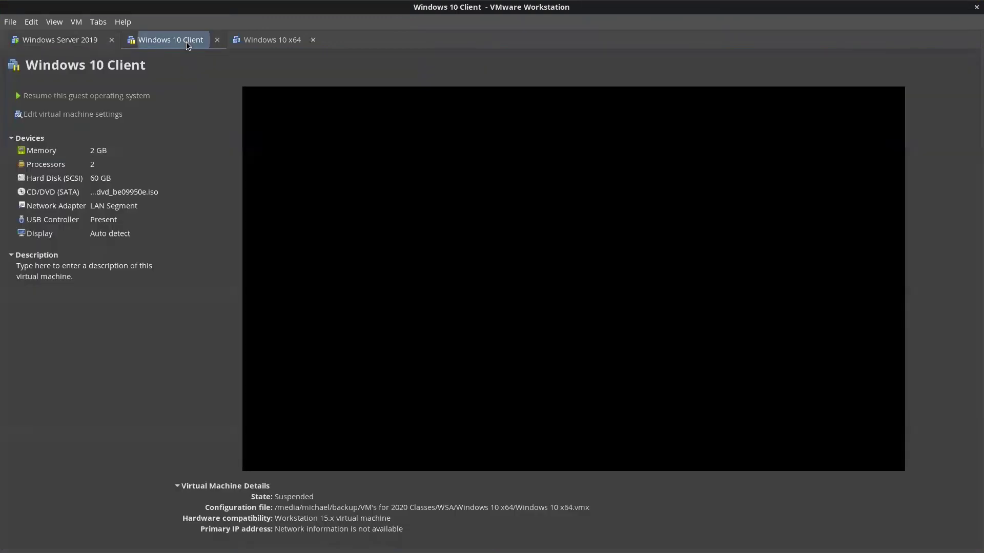
{"action": "left_click", "coordinate": [256, 39]}
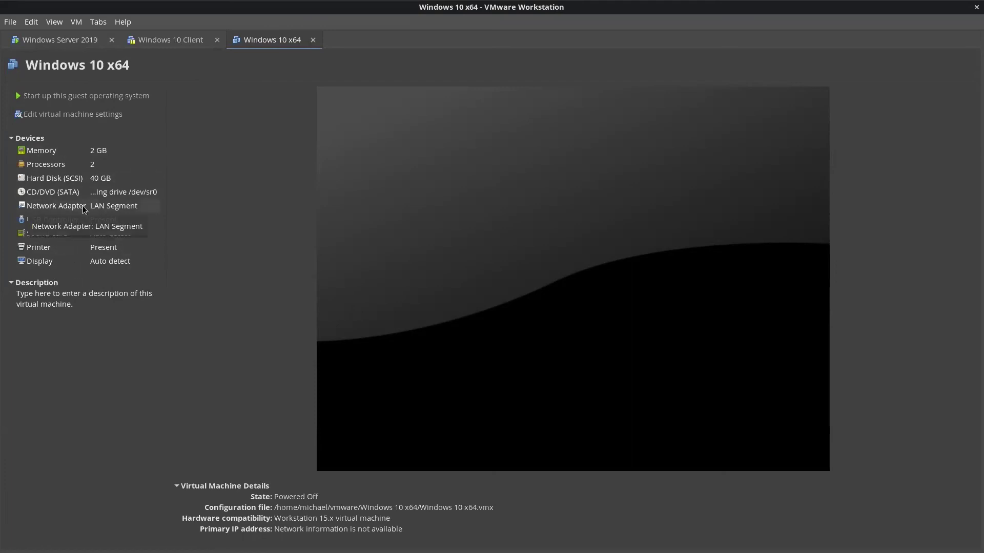
{"action": "left_click_drag", "start_coordinate": [276, 507], "coordinate": [458, 509]}
{"action": "left_click", "coordinate": [268, 513]}
{"action": "left_click_drag", "start_coordinate": [269, 511], "coordinate": [492, 510]}
{"action": "right_click", "coordinate": [485, 508]}
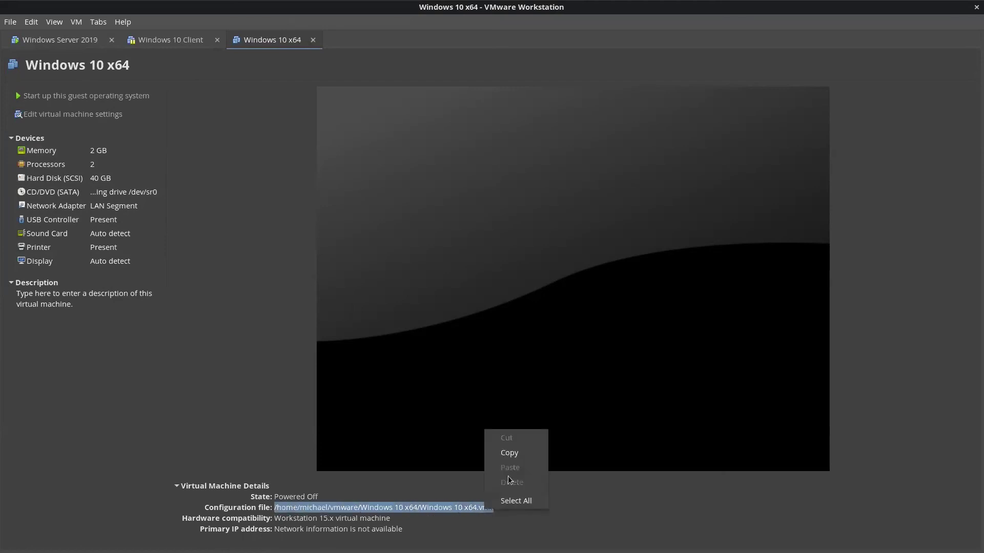
{"action": "left_click", "coordinate": [510, 453]}
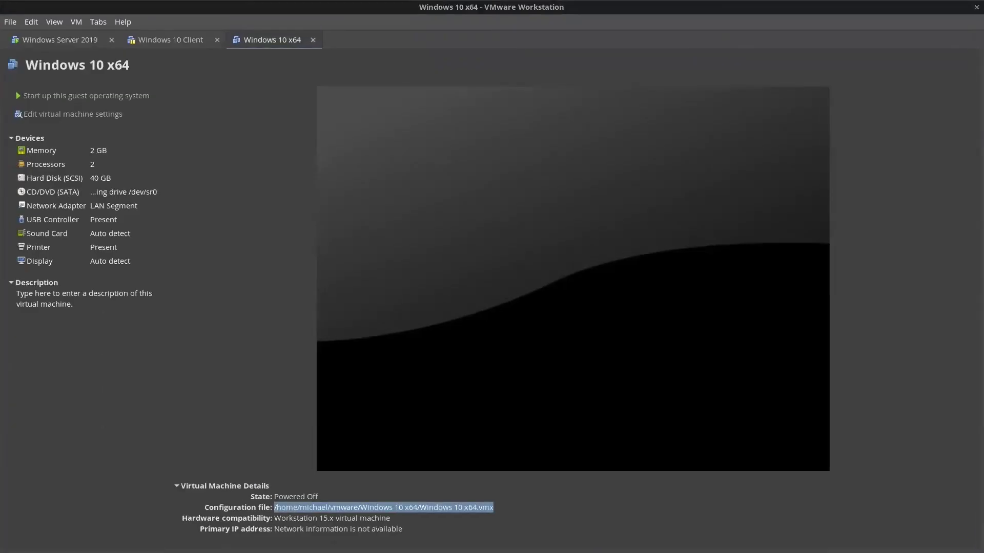
- Switch to a terminal, try to open the copied Windows 10 x64.vmx path in vi, and quit the editor
{"action": "left_click_drag", "start_coordinate": [0, 72], "coordinate": [380, 40]}
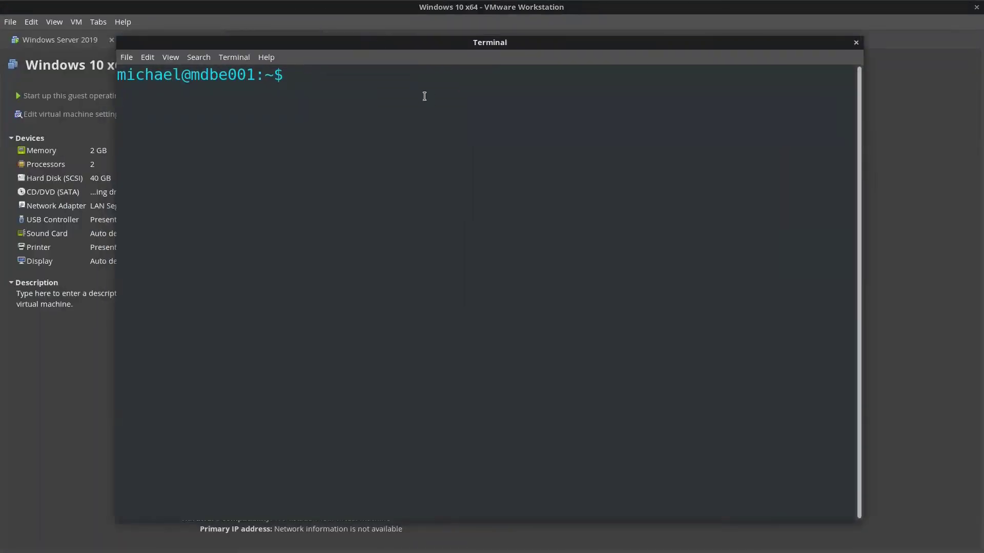
{"action": "type", "text": "vi"}
{"action": "key", "text": "ctrl+shift+v"}
{"action": "key", "text": "Return"}
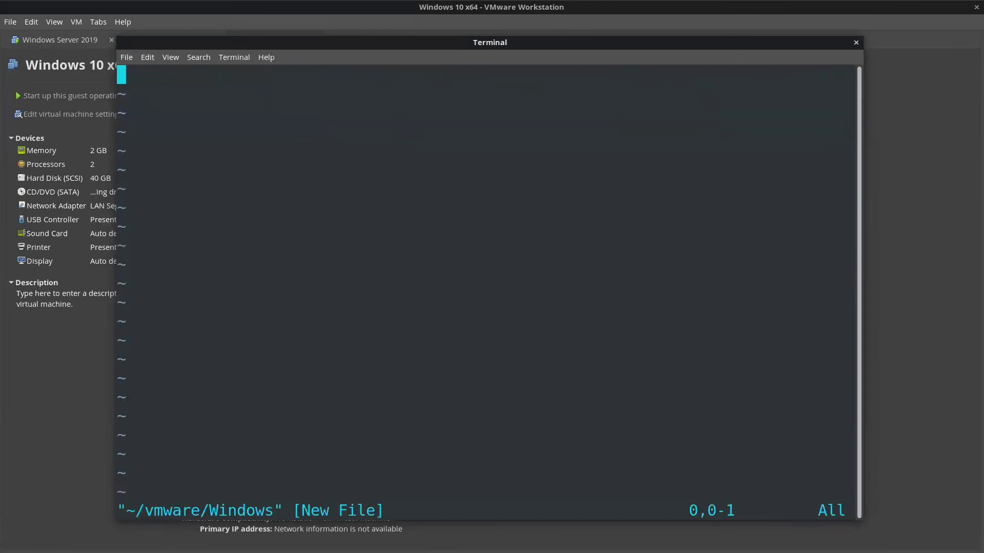
{"action": "key", "text": "Escape"}
{"action": "type", "text": ":q"}
{"action": "key", "text": "Return"}
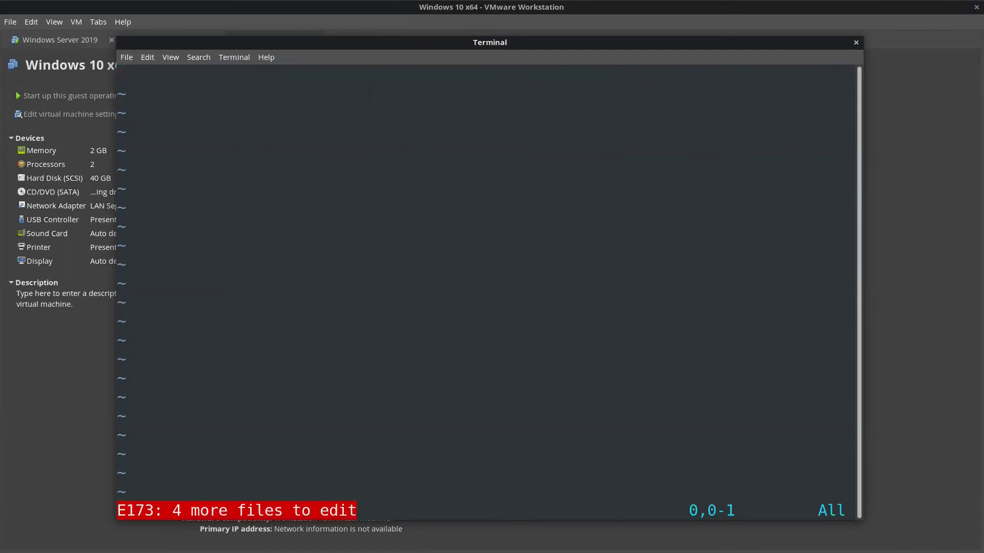
{"action": "type", "text": ":q"}
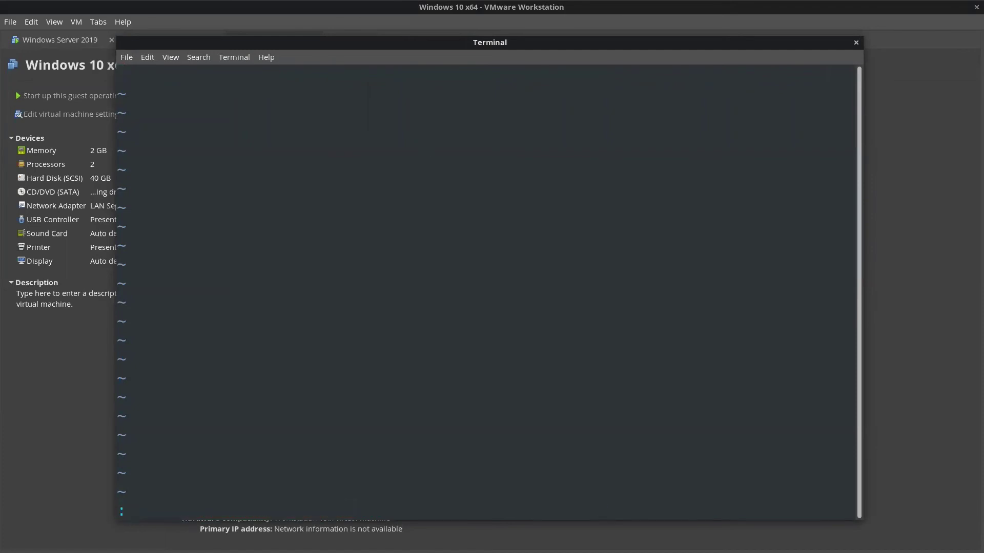
{"action": "key", "text": "Return"}
- Open Windows\ 10\ x64/Windows\ 10\ x64.vmx from the vmware folder in vi, escaping the spaces in the path
{"action": "key", "text": "Up"}
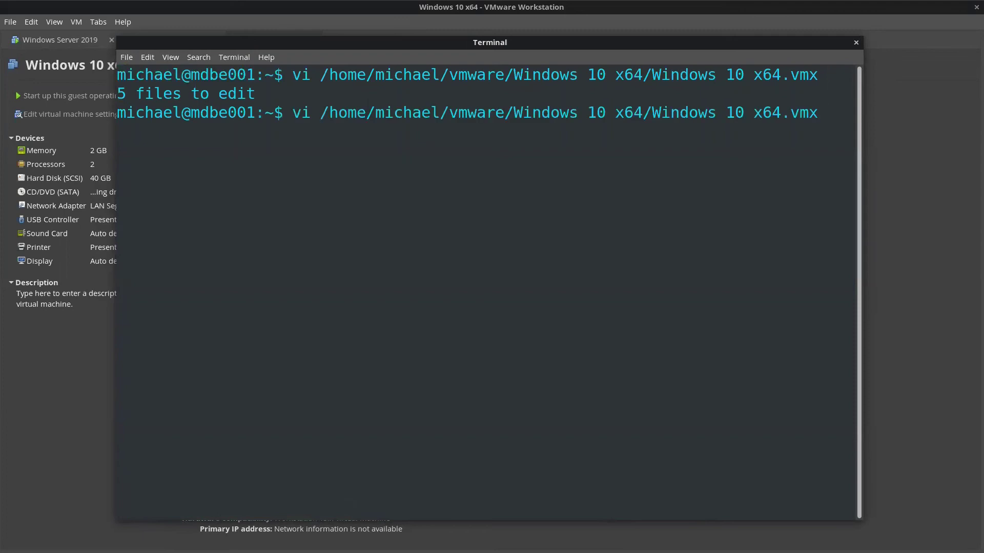
{"action": "key", "text": "Left"}
{"action": "key", "text": "Right"}
{"action": "key", "text": "BackSpace"}
{"action": "key", "text": "BackSpace"}
{"action": "key", "text": "BackSpace"}
{"action": "key", "text": "BackSpace"}
{"action": "key", "text": "BackSpace"}
{"action": "key", "text": "BackSpace"}
{"action": "key", "text": "BackSpace"}
{"action": "key", "text": "BackSpace"}
{"action": "key", "text": "BackSpace"}
{"action": "key", "text": "BackSpace"}
{"action": "key", "text": "BackSpace"}
{"action": "key", "text": "BackSpace"}
{"action": "key", "text": "BackSpace"}
{"action": "key", "text": "BackSpace"}
{"action": "key", "text": "BackSpace"}
{"action": "key", "text": "BackSpace"}
{"action": "key", "text": "BackSpace"}
{"action": "key", "text": "BackSpace"}
{"action": "key", "text": "BackSpace"}
{"action": "key", "text": "BackSpace"}
{"action": "key", "text": "Tab"}
{"action": "key", "text": "Tab"}
{"action": "key", "text": "Tab"}
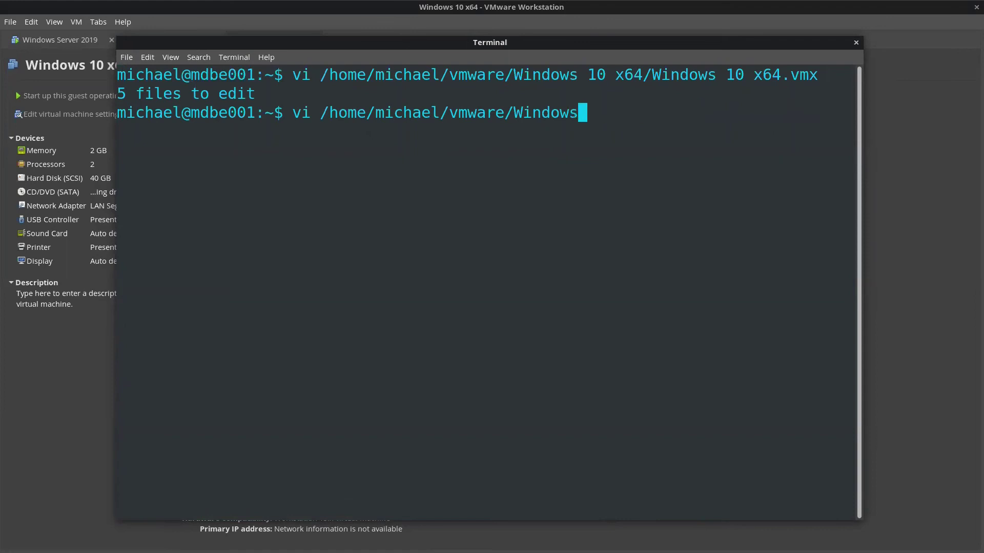
{"action": "type", "text": "\\ 1"}
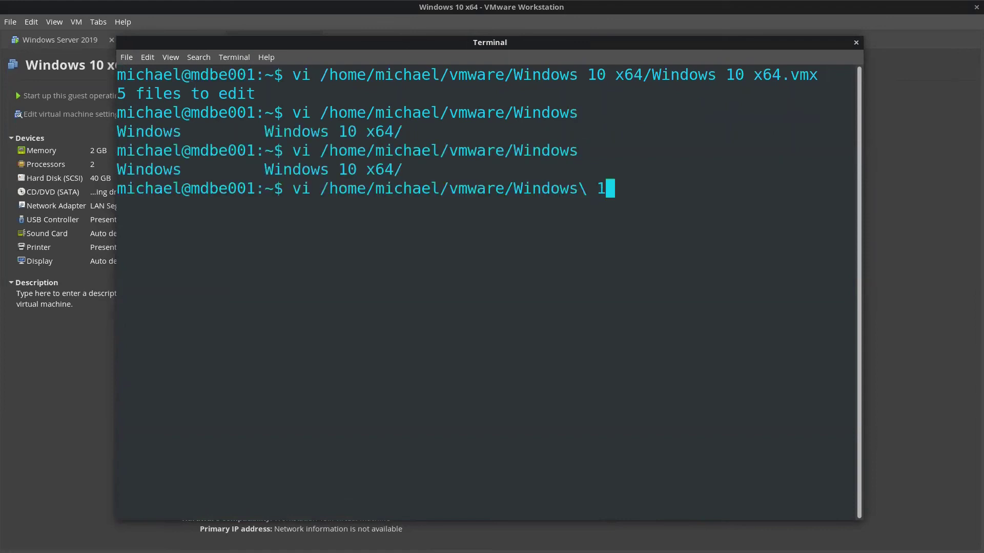
{"action": "key", "text": "Tab"}
{"action": "type", "text": "W"}
{"action": "key", "text": "Tab"}
{"action": "type", "text": ".vmx"}
{"action": "key", "text": "Return"}
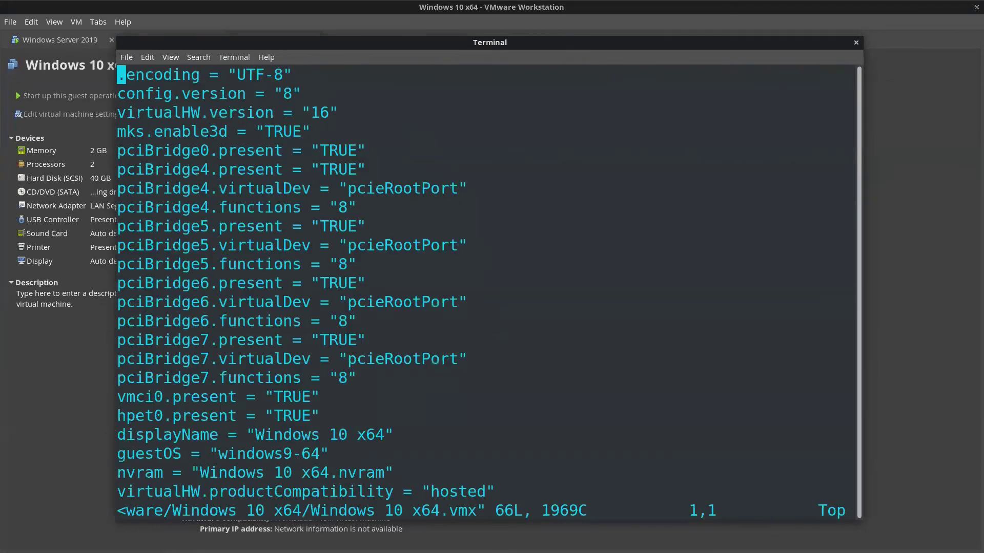
- Maximize the terminal and examine the PCI bridge, displayName, guestOS and powerType entries in the configuration file
{"action": "double_click", "coordinate": [408, 43]}
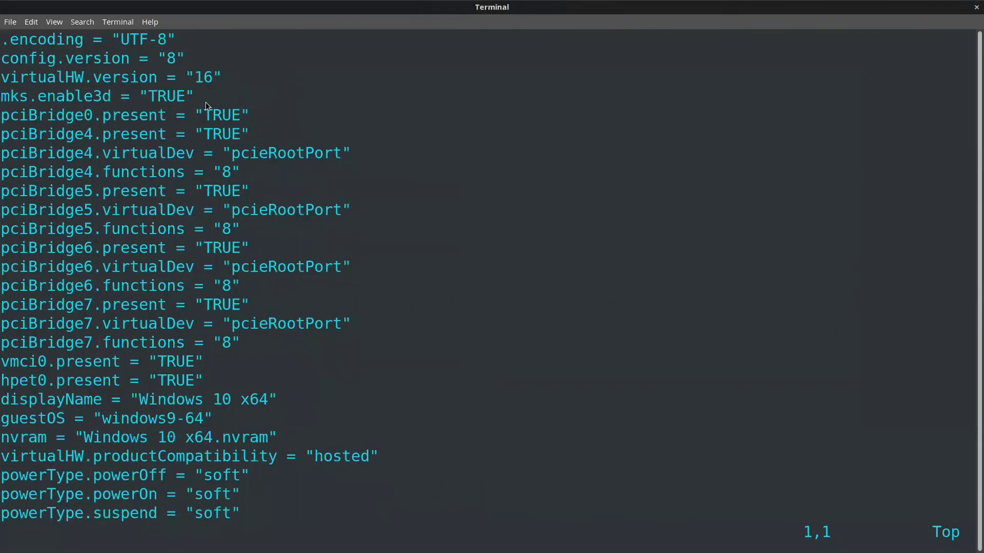
{"action": "key", "text": "Down"}
{"action": "key", "text": "Down"}
{"action": "key", "text": "Down"}
{"action": "key", "text": "Down"}
{"action": "key", "text": "Down"}
{"action": "key", "text": "Down"}
{"action": "key", "text": "Down"}
{"action": "key", "text": "Down"}
{"action": "key", "text": "Down"}
{"action": "left_click_drag", "start_coordinate": [5, 115], "coordinate": [287, 334]}
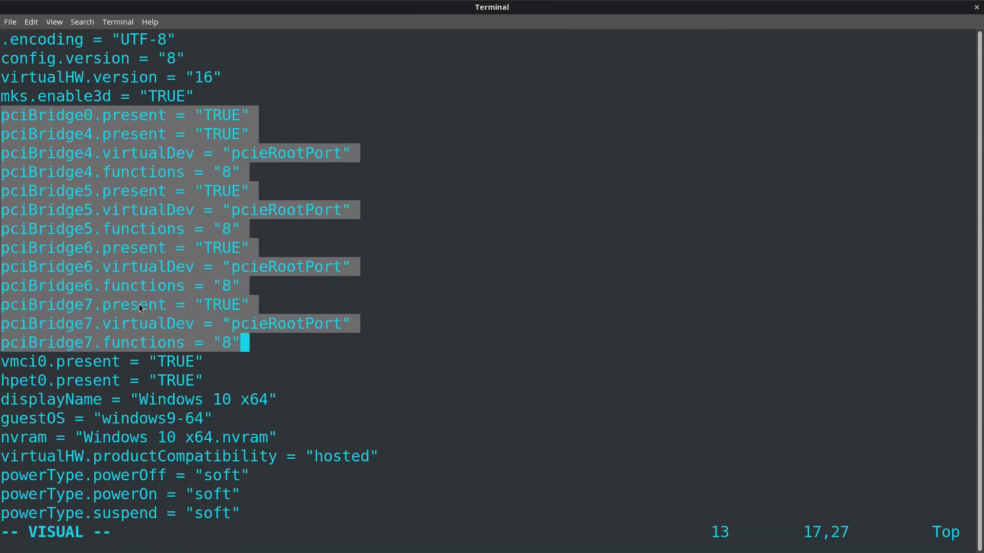
{"action": "scroll", "coordinate": [242, 349], "scroll_direction": "down", "scroll_amount": 4}
{"action": "left_click_drag", "start_coordinate": [14, 173], "coordinate": [303, 180]}
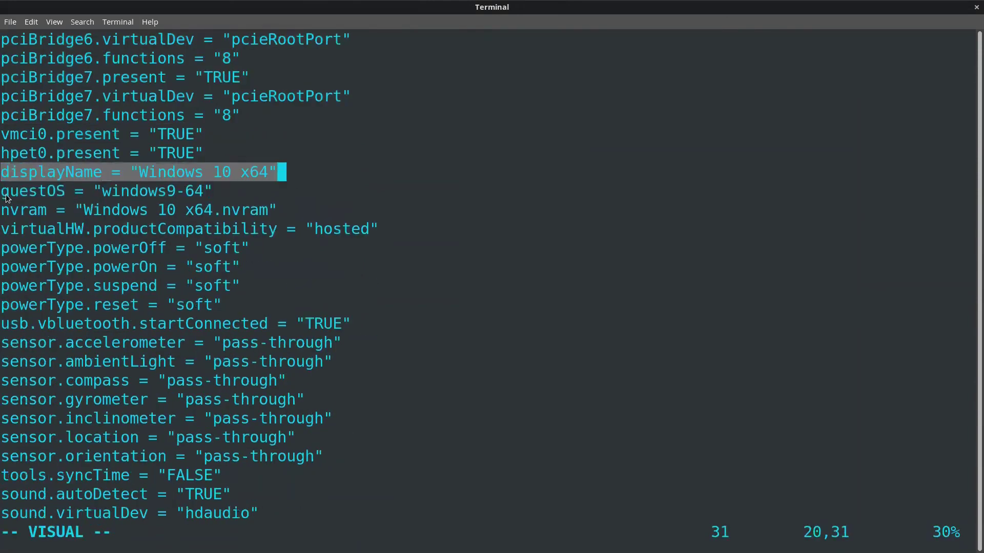
{"action": "left_click_drag", "start_coordinate": [6, 195], "coordinate": [218, 199]}
{"action": "scroll", "coordinate": [318, 218], "scroll_direction": "down", "scroll_amount": 1}
{"action": "scroll", "coordinate": [316, 218], "scroll_direction": "down", "scroll_amount": 1}
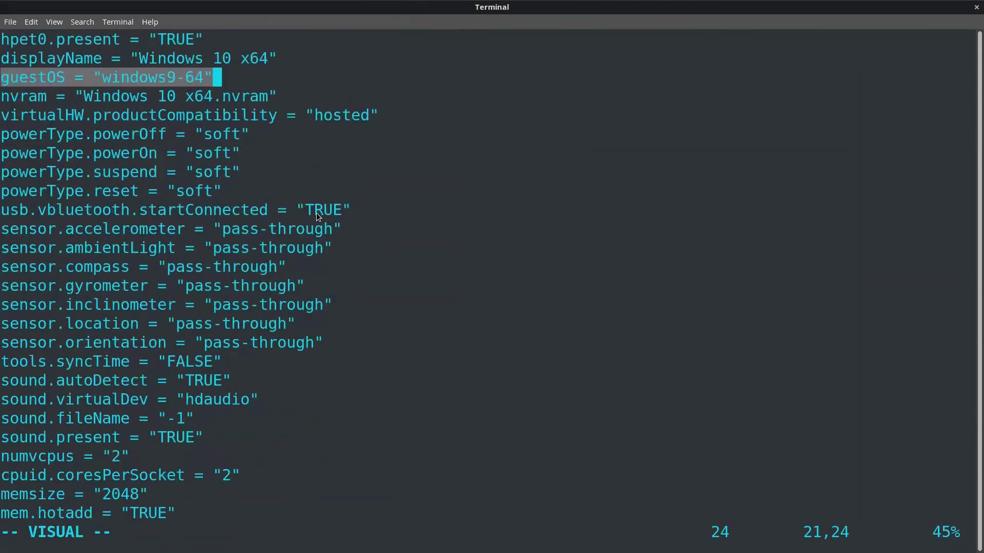
{"action": "left_click", "coordinate": [7, 137]}
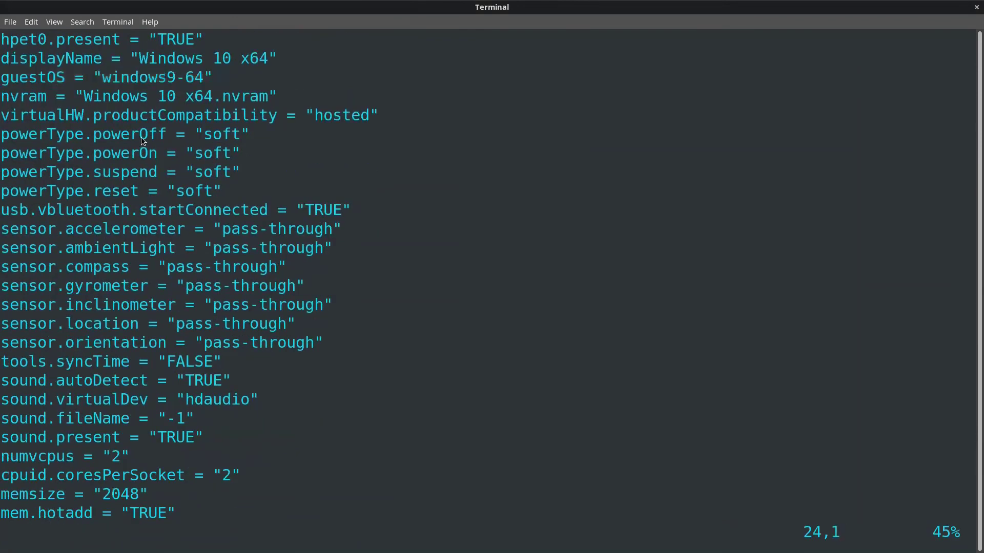
{"action": "left_click_drag", "start_coordinate": [204, 134], "coordinate": [292, 134]}
- Examine the memsize entry and the surrounding hardware settings in the virtual machine's configuration file
{"action": "scroll", "coordinate": [297, 245], "scroll_direction": "down", "scroll_amount": 5}
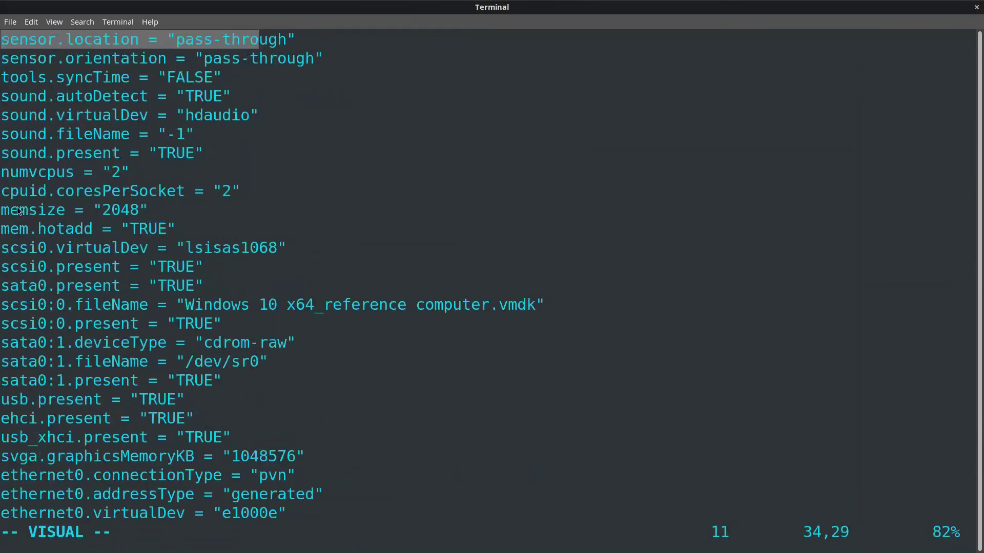
{"action": "left_click", "coordinate": [165, 216]}
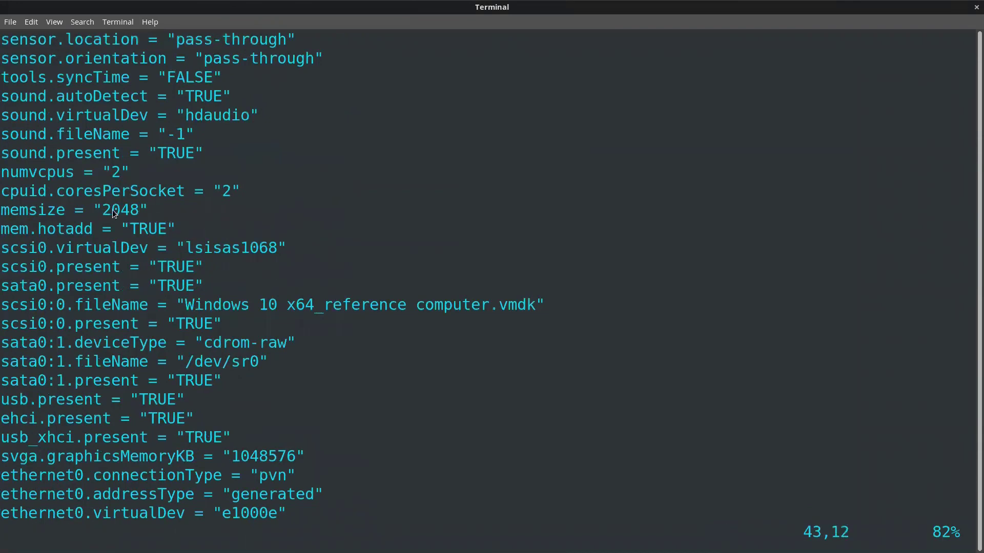
{"action": "double_click", "coordinate": [106, 215]}
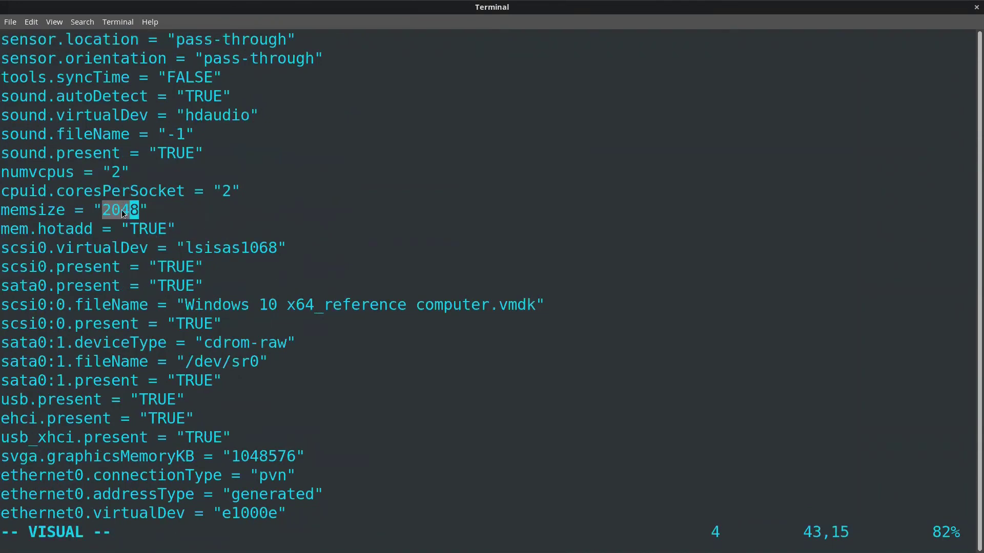
{"action": "left_click", "coordinate": [123, 211]}
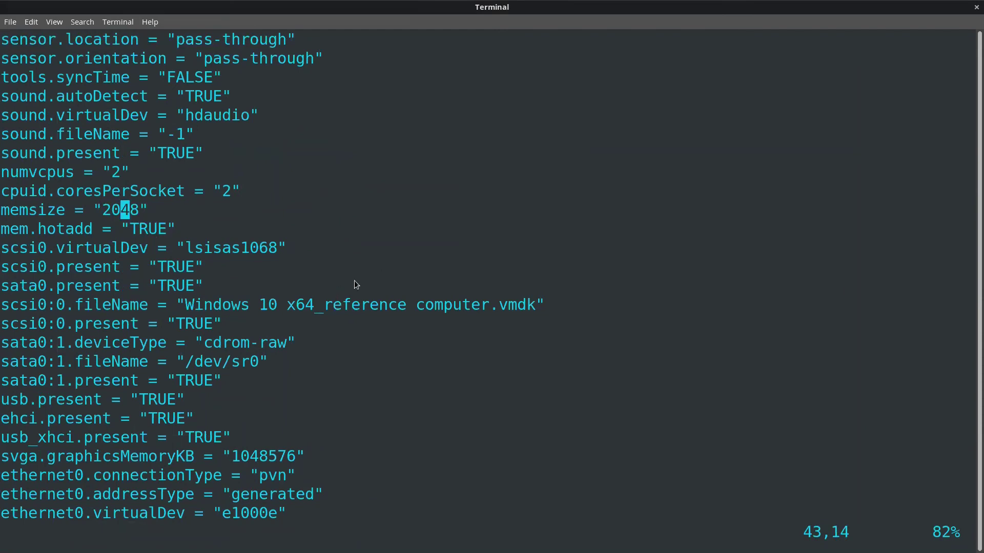
{"action": "scroll", "coordinate": [322, 307], "scroll_direction": "down", "scroll_amount": 5}
{"action": "scroll", "coordinate": [373, 264], "scroll_direction": "up", "scroll_amount": 7}
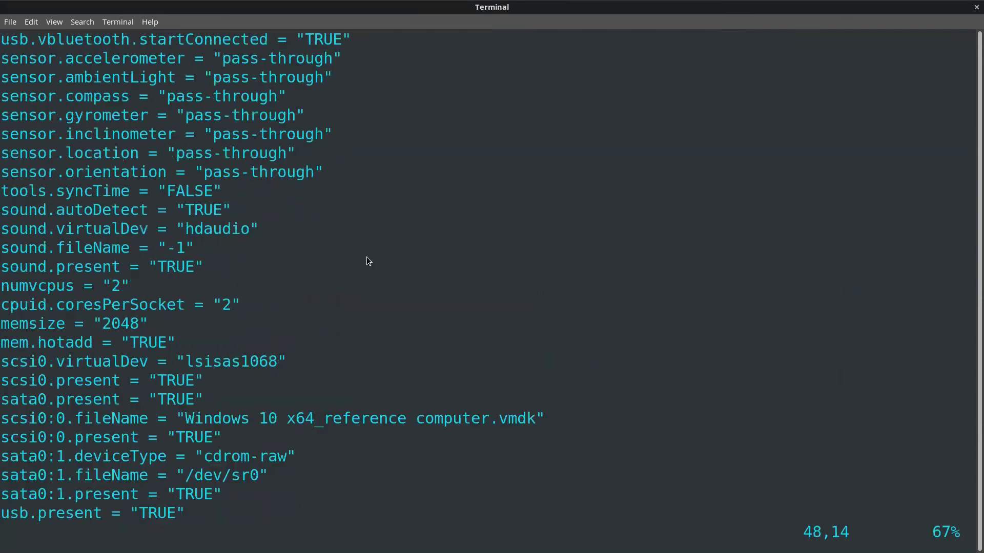
- Quit vi without saving the configuration file and close the terminal
{"action": "type", "text": ":q!"}
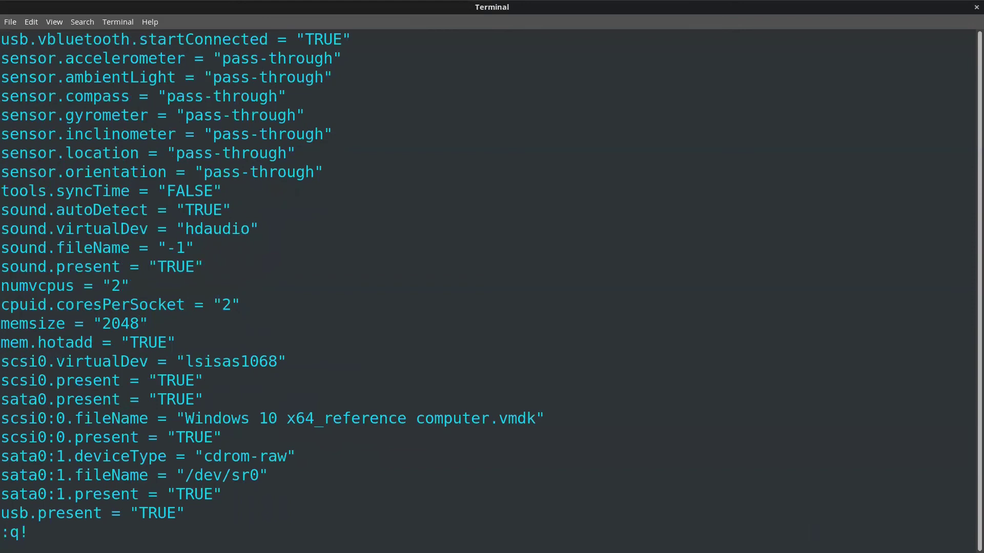
{"action": "key", "text": "Return"}
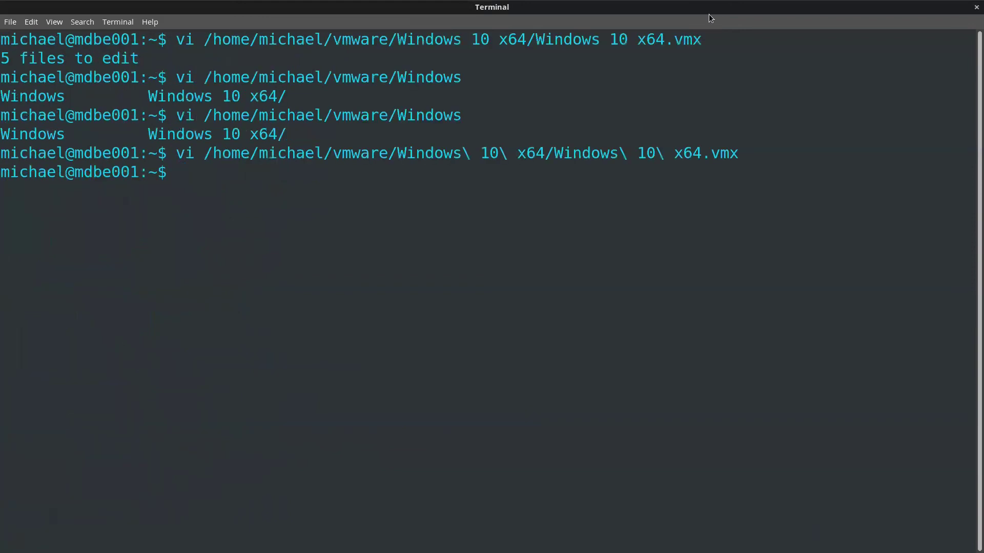
{"action": "left_click", "coordinate": [975, 8]}
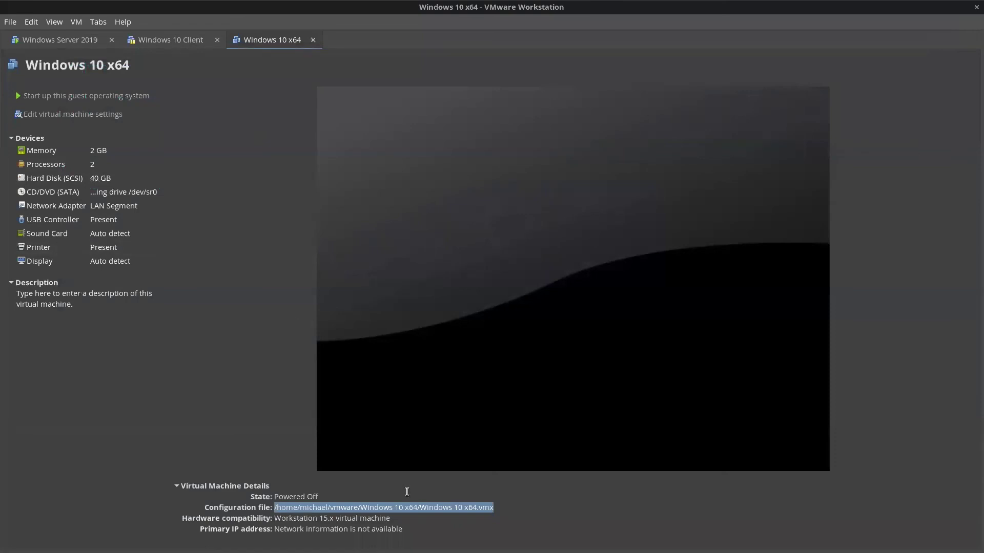
- Start the Windows 10 x64 virtual machine and boot it over the network into Microsoft Windows Setup (x64)_BOOT
{"action": "left_click", "coordinate": [453, 508]}
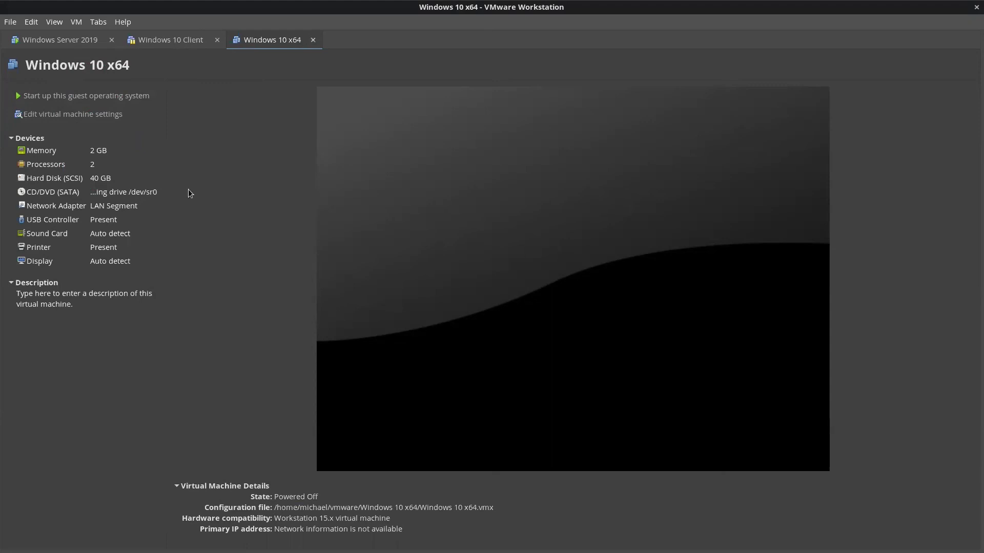
{"action": "left_click", "coordinate": [68, 97]}
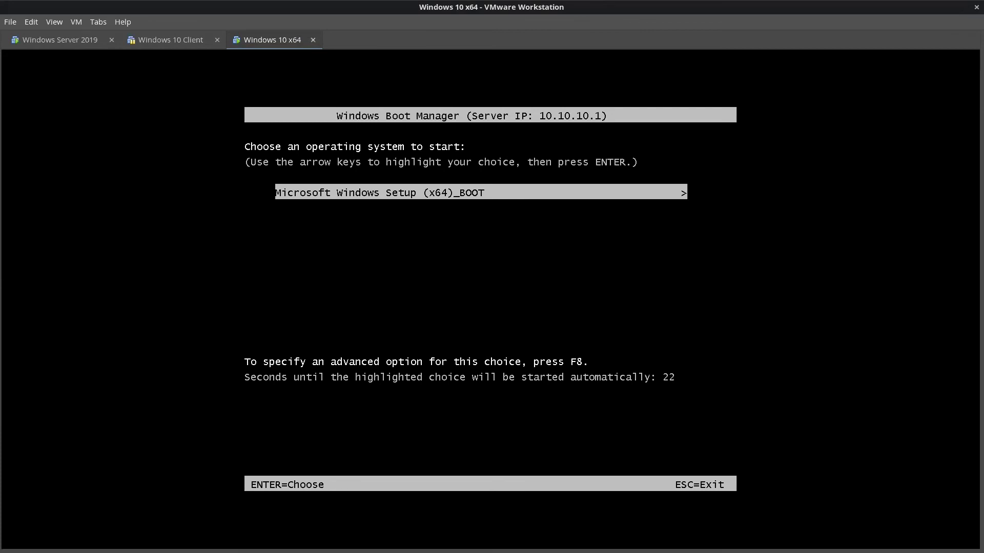
{"action": "key", "text": "Return"}
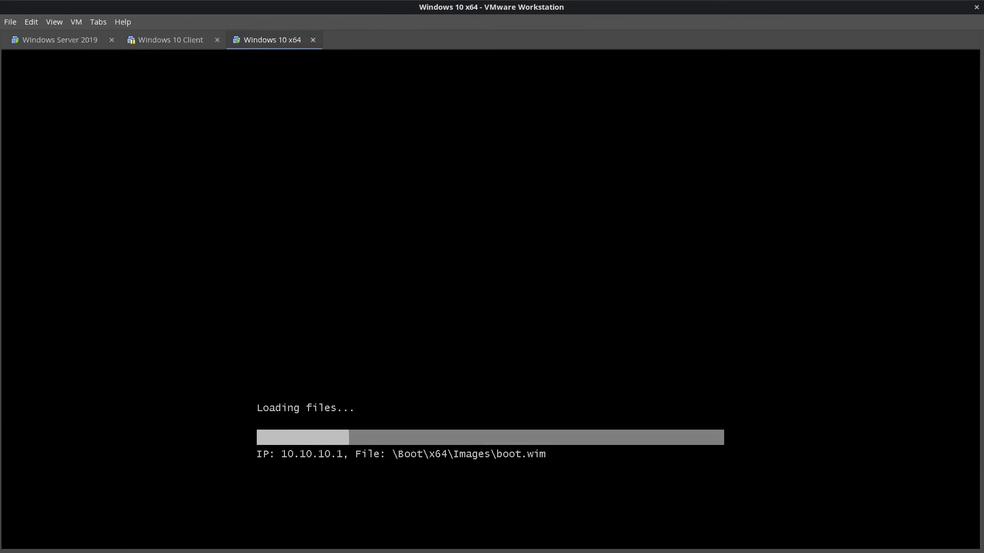
- View the Boot Images on Windows Server 2019 and close the suspended Windows 10 Client virtual machine
{"action": "left_click", "coordinate": [66, 39]}
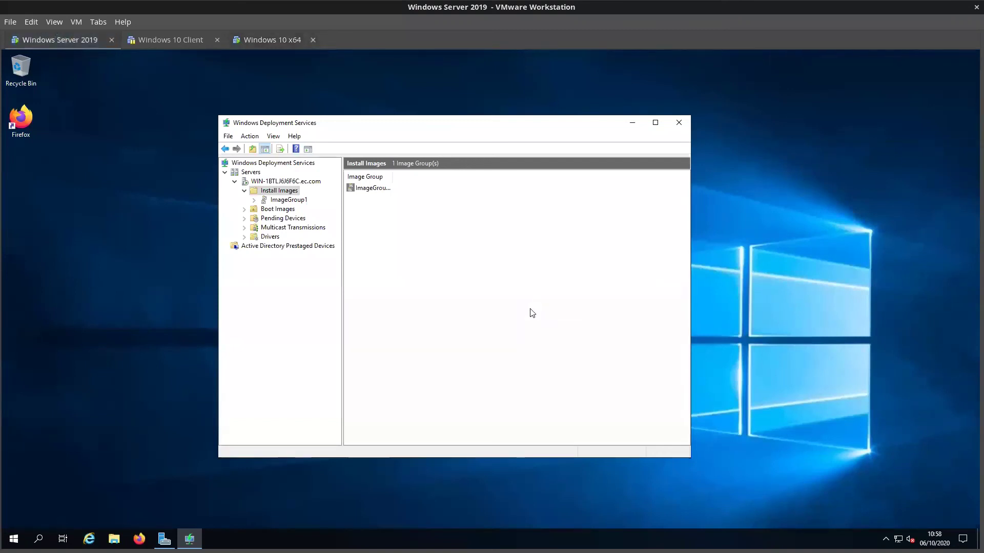
{"action": "left_click", "coordinate": [285, 210]}
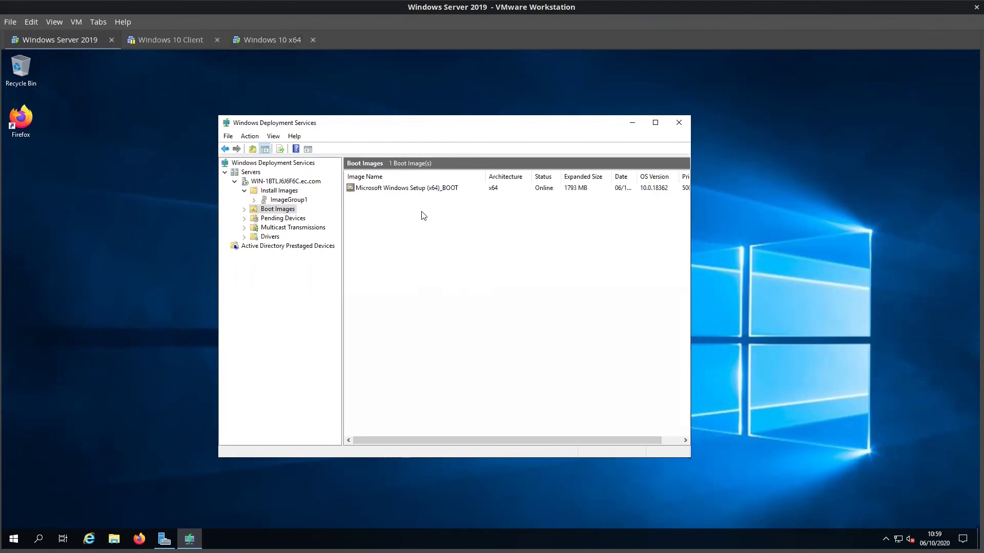
{"action": "left_click", "coordinate": [155, 42]}
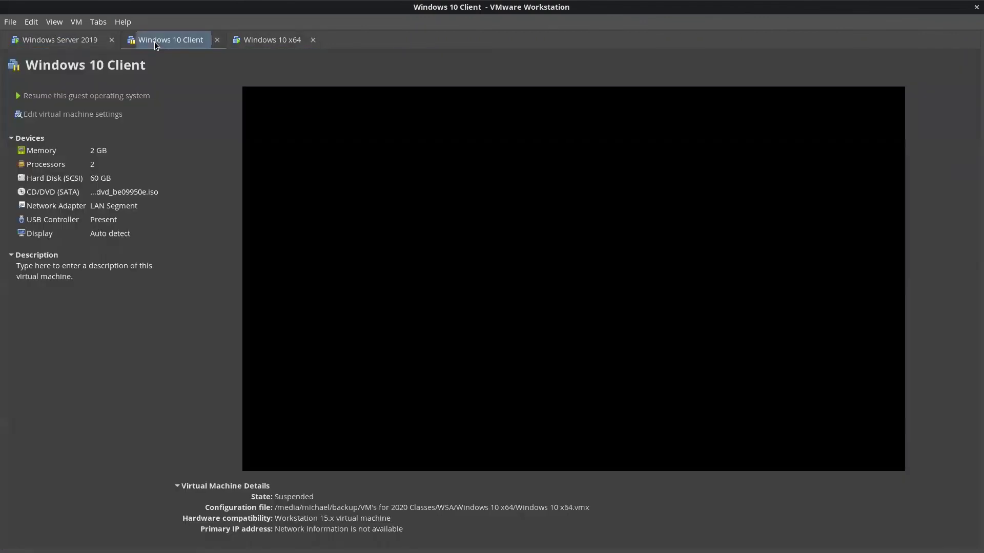
{"action": "left_click", "coordinate": [217, 40]}
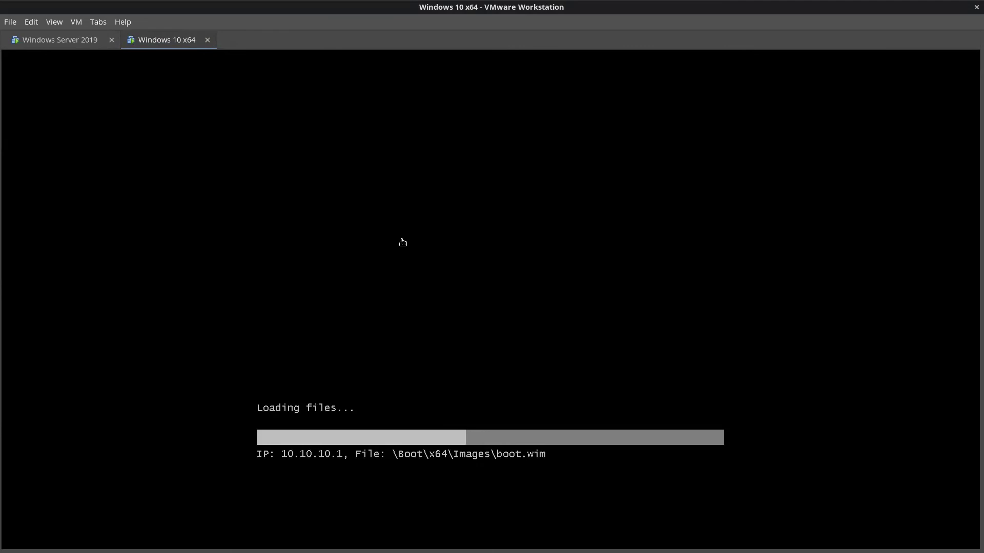
- Return to Windows Server 2019 and review the boot image, the Add Boot Image option and the install image in ImageGroup1
{"action": "left_click", "coordinate": [72, 41]}
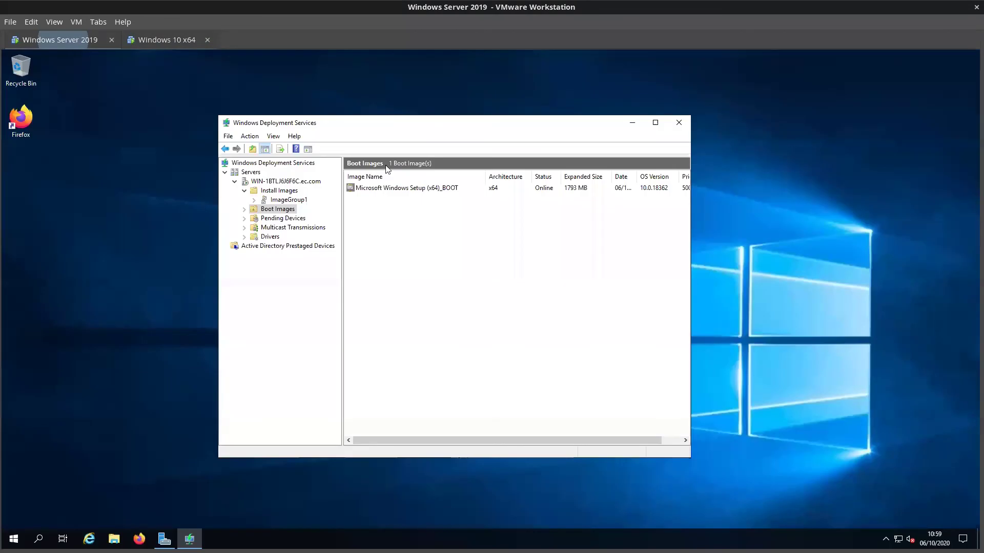
{"action": "left_click", "coordinate": [411, 188]}
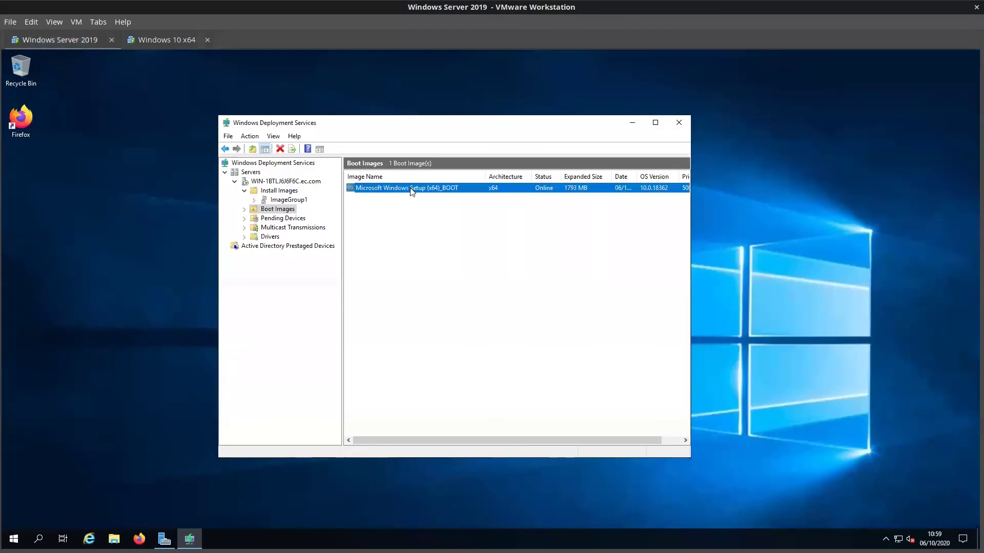
{"action": "right_click", "coordinate": [280, 212]}
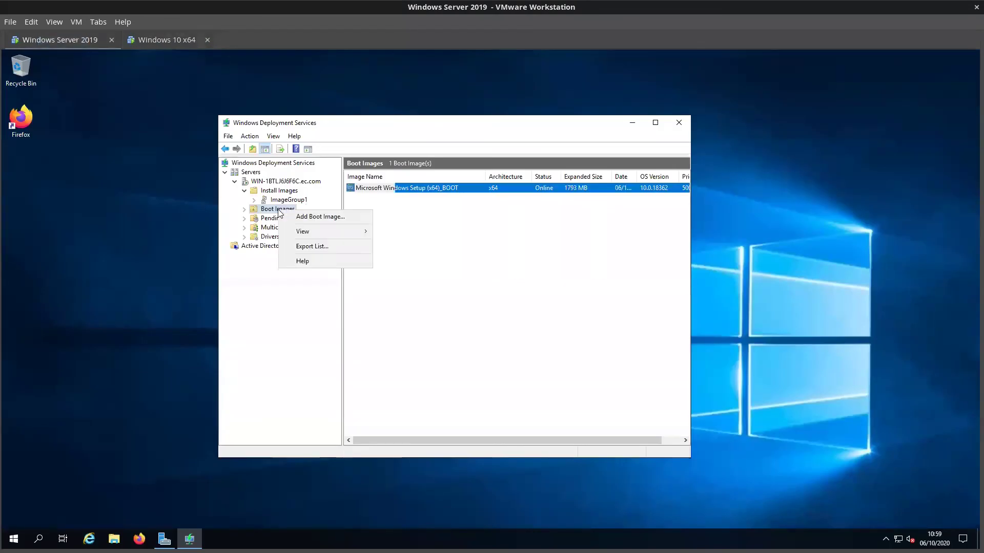
{"action": "left_click", "coordinate": [333, 220]}
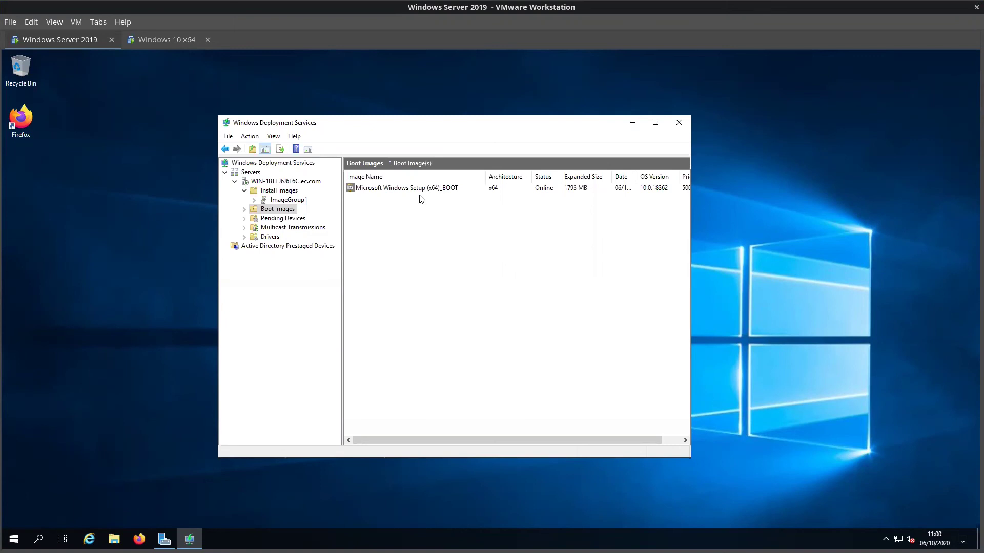
{"action": "left_click", "coordinate": [287, 199]}
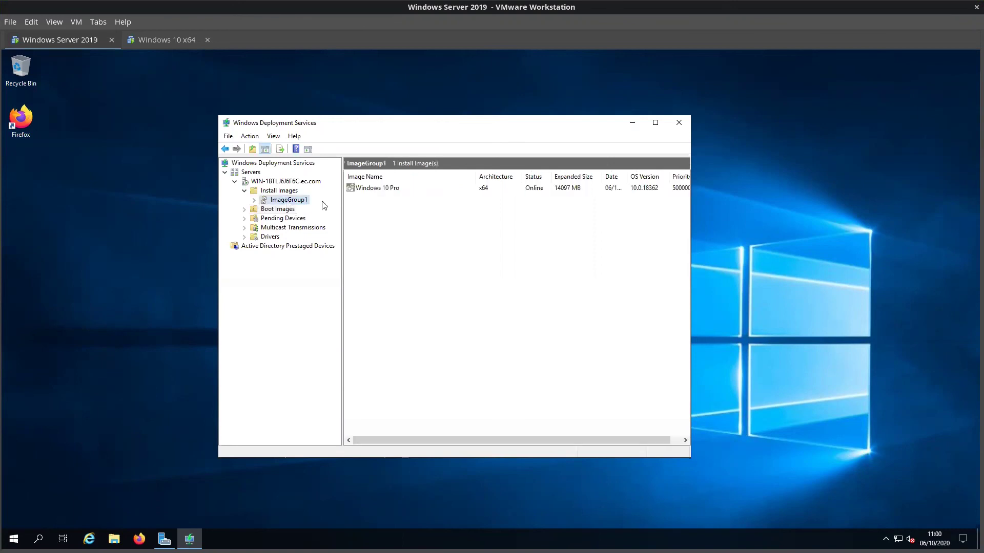
- Start creating a capture image from the Microsoft Windows Setup (x64)_BOOT boot image
{"action": "left_click", "coordinate": [277, 209]}
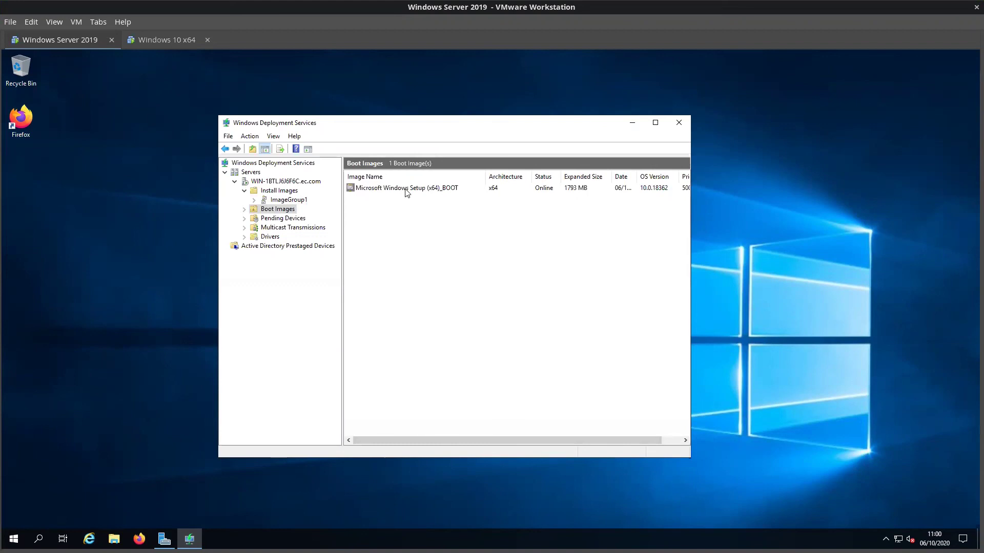
{"action": "right_click", "coordinate": [404, 192]}
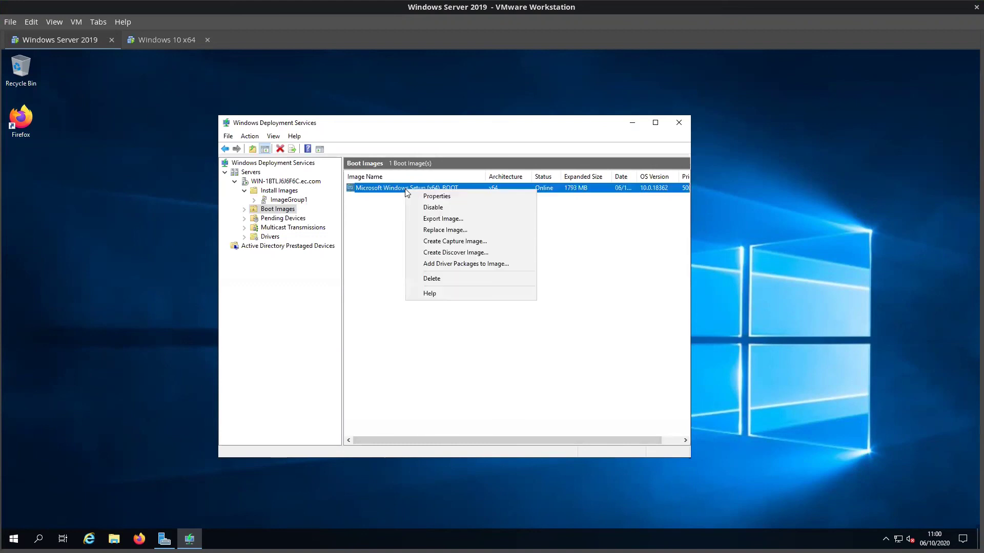
{"action": "left_click", "coordinate": [445, 243]}
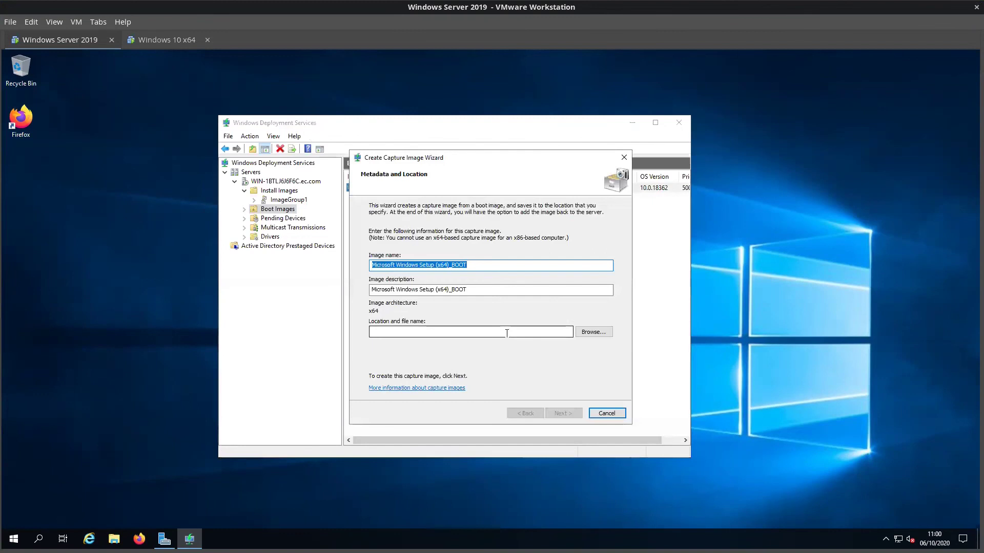
- Set the capture image's name and description to Microsoft Windows Setup (x64)_CAPTURE
{"action": "left_click", "coordinate": [473, 263]}
{"action": "key", "text": "BackSpace"}
{"action": "key", "text": "BackSpace"}
{"action": "key", "text": "BackSpace"}
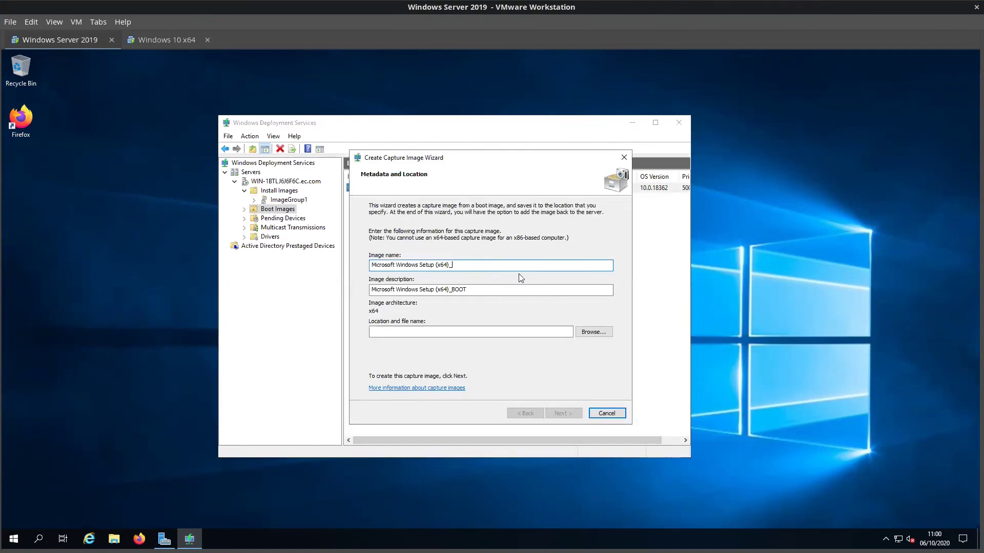
{"action": "type", "text": "CAPTURE"}
{"action": "left_click", "coordinate": [450, 290]}
{"action": "left_click_drag", "start_coordinate": [451, 289], "coordinate": [471, 290]}
{"action": "type", "text": "CAPTUR"}
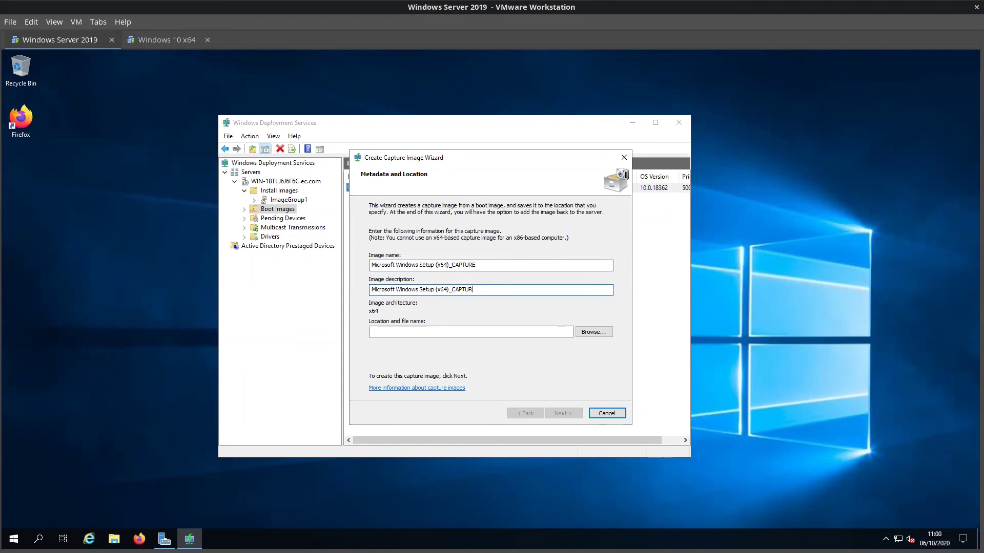
- Browse to C:\Users\Public as the save location for the capture image file
{"action": "left_click", "coordinate": [446, 331]}
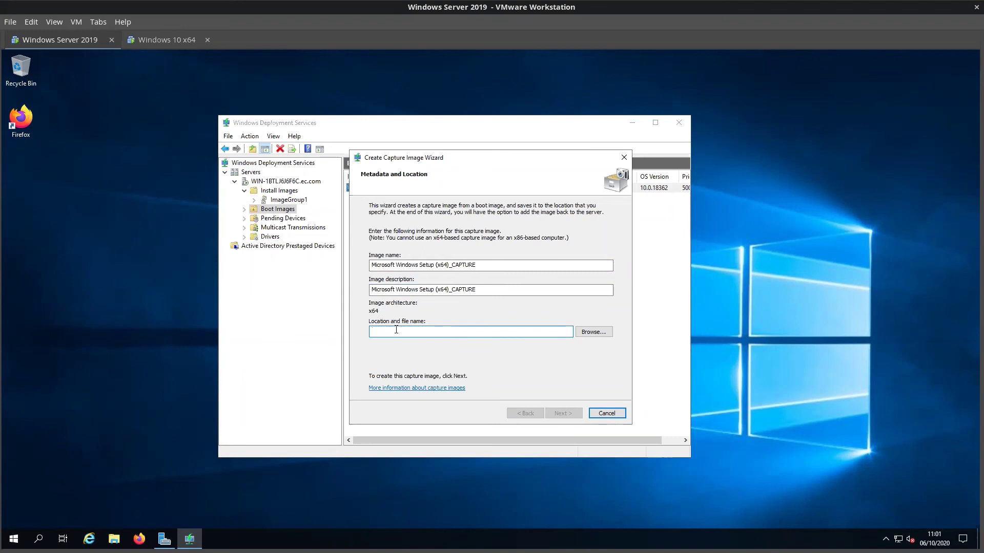
{"action": "left_click", "coordinate": [593, 332]}
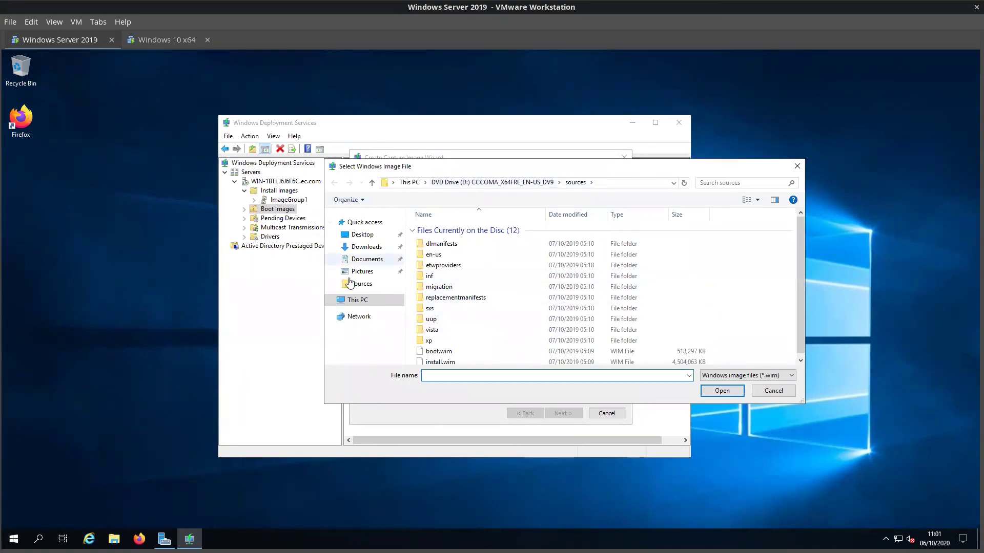
{"action": "left_click", "coordinate": [365, 285]}
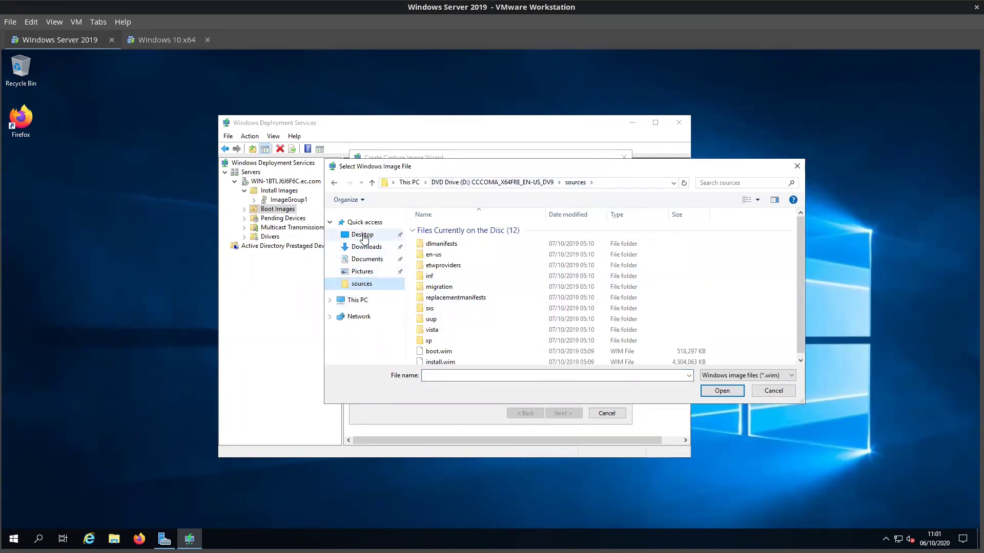
{"action": "left_click", "coordinate": [359, 301]}
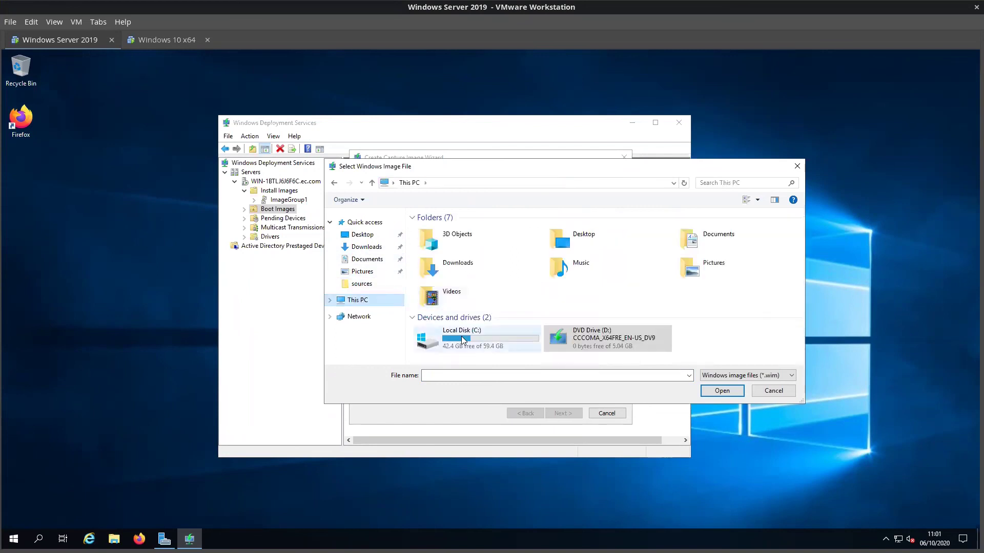
{"action": "double_click", "coordinate": [466, 340]}
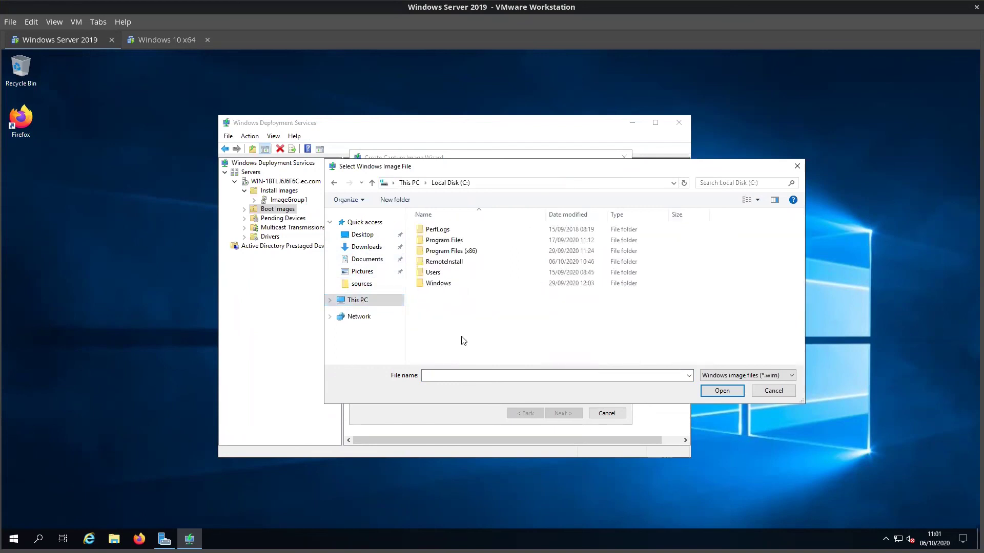
{"action": "double_click", "coordinate": [432, 272]}
{"action": "double_click", "coordinate": [436, 229]}
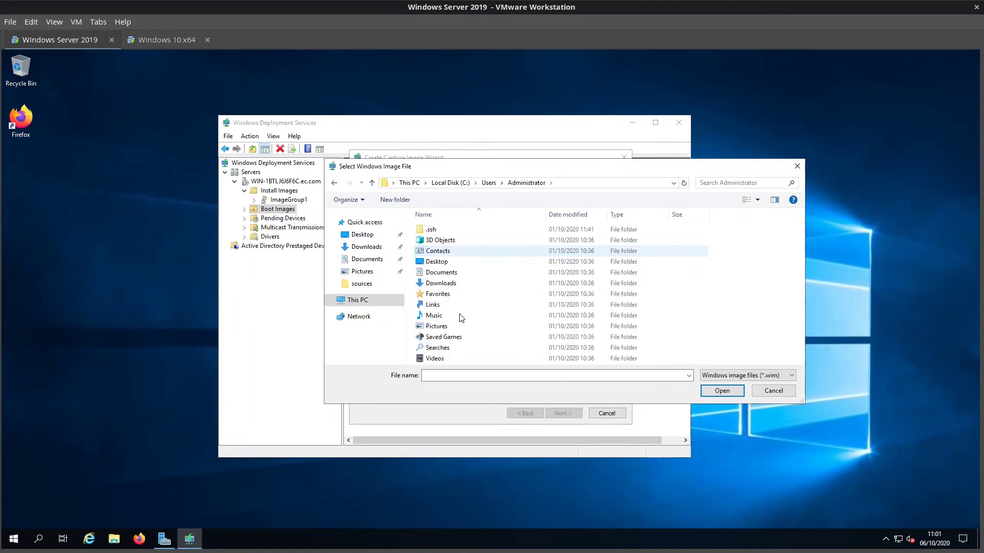
{"action": "left_click", "coordinate": [489, 183]}
{"action": "left_click", "coordinate": [434, 241]}
{"action": "double_click", "coordinate": [433, 240]}
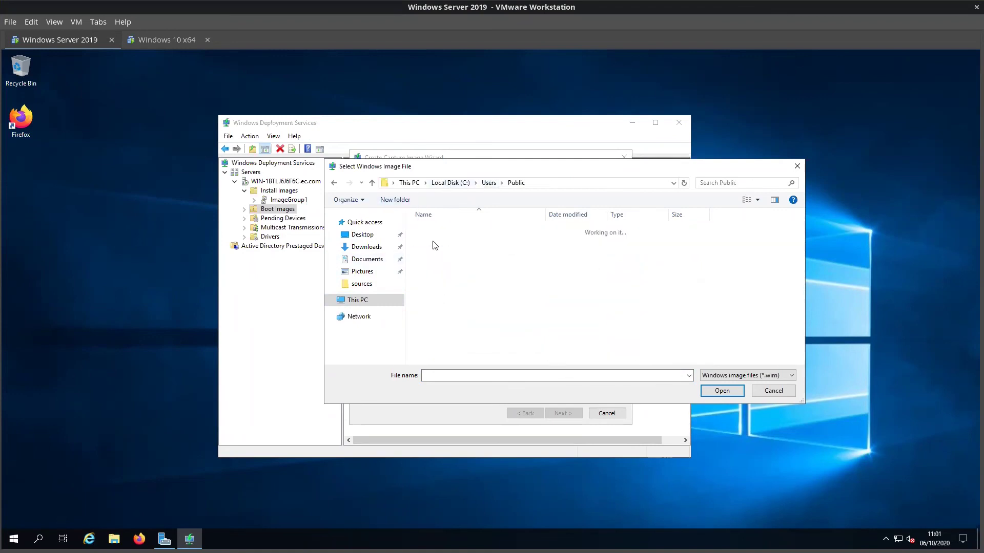
- Name the capture image file capture and accept the location
{"action": "left_click", "coordinate": [440, 375]}
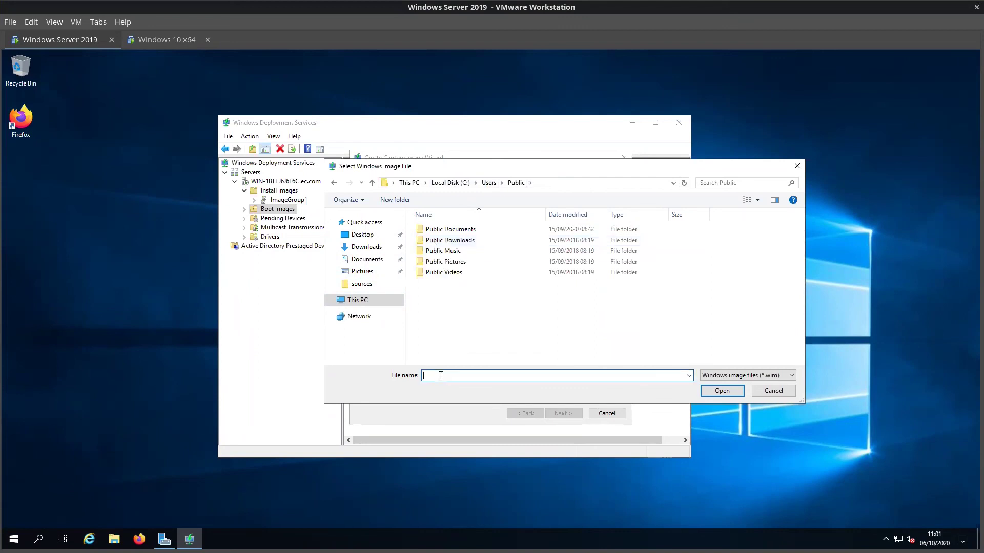
{"action": "type", "text": "capture"}
{"action": "left_click", "coordinate": [716, 390]}
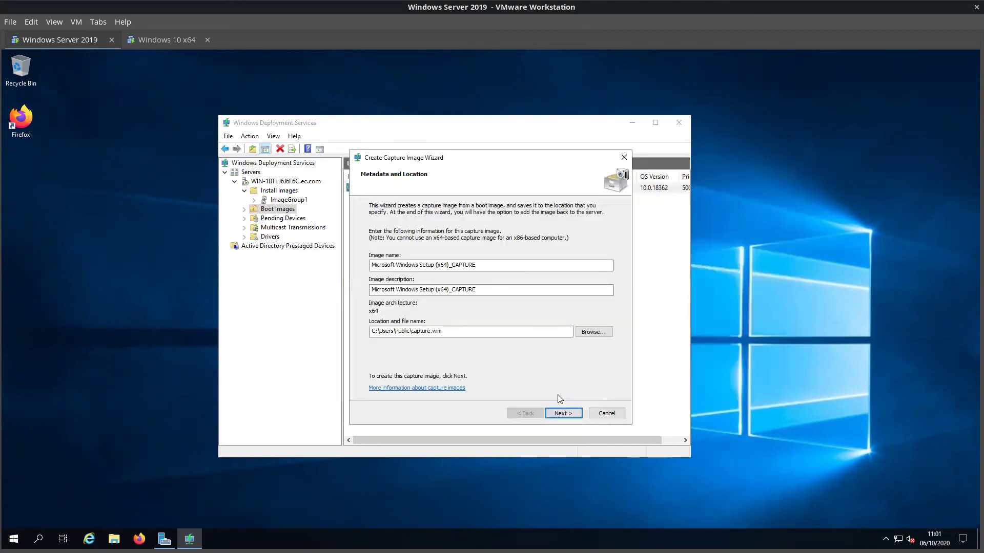
{"action": "double_click", "coordinate": [428, 331]}
{"action": "left_click", "coordinate": [471, 333]}
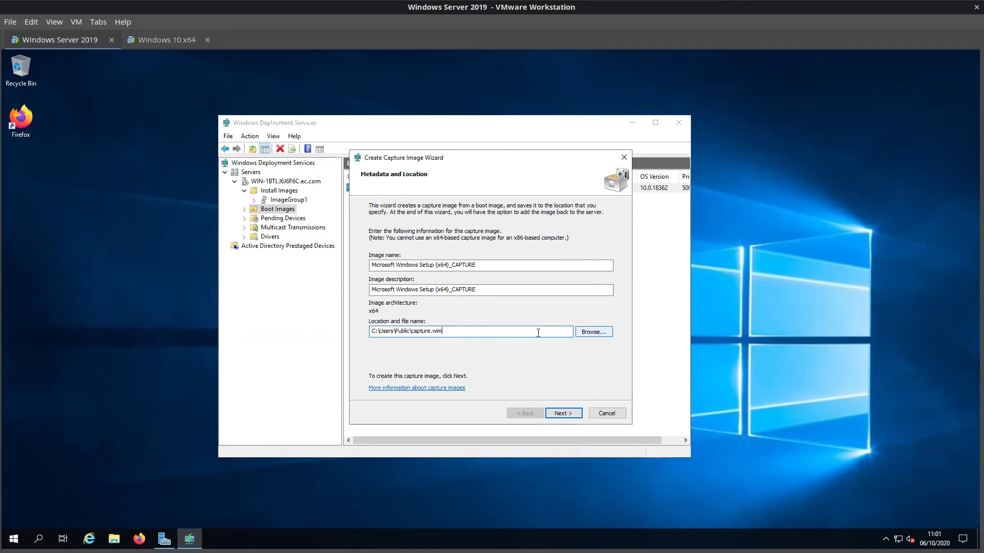
{"action": "left_click", "coordinate": [455, 332]}
{"action": "key", "text": "ctrl+a"}
{"action": "key", "text": "BackSpace"}
{"action": "key", "text": "ctrl+z"}
{"action": "key", "text": "End"}
{"action": "double_click", "coordinate": [418, 332]}
{"action": "left_click", "coordinate": [434, 330]}
- Start creating the capture image and move the wizard window clear of the Windows Deployment Services console
{"action": "left_click", "coordinate": [563, 414]}
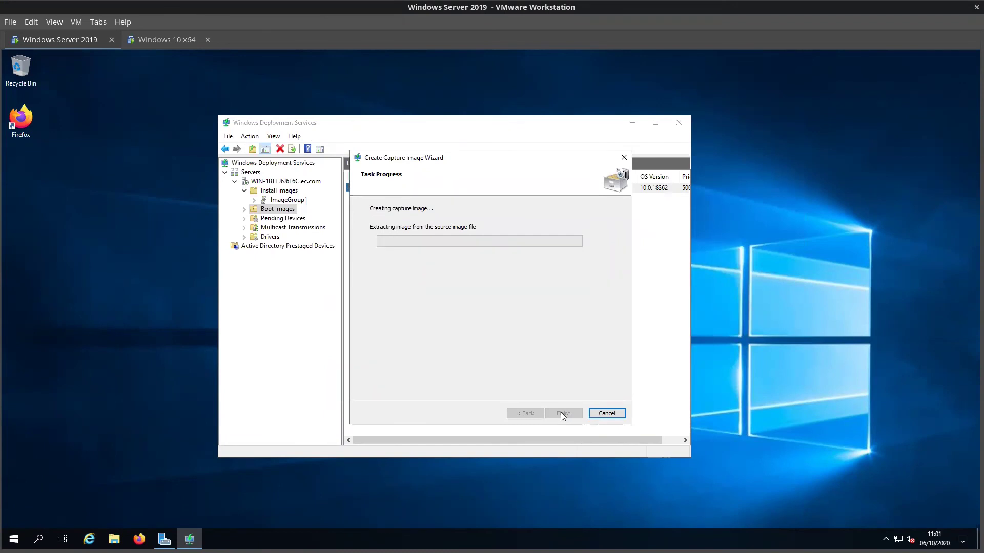
{"action": "left_click_drag", "start_coordinate": [481, 157], "coordinate": [823, 226]}
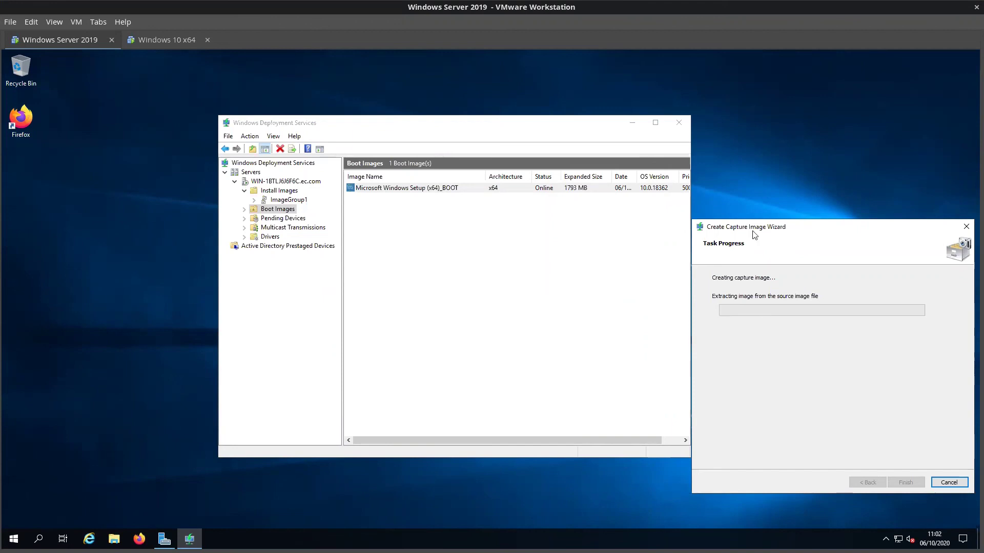
{"action": "left_click_drag", "start_coordinate": [756, 229], "coordinate": [757, 126]}
- Switch to the Windows 10 x64 virtual machine, accept the default locale and keyboard, and enter Administrator as the user name
{"action": "left_click", "coordinate": [181, 41]}
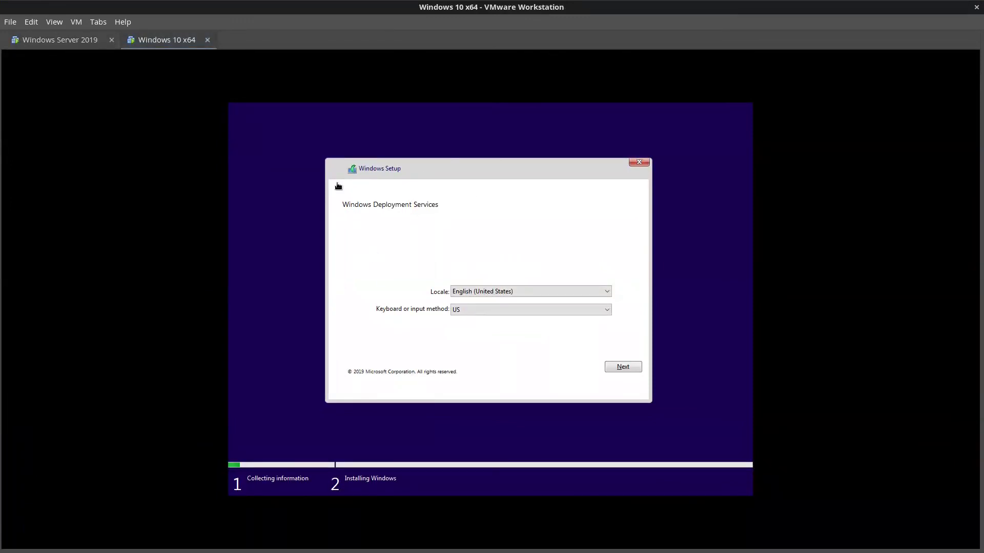
{"action": "left_click", "coordinate": [623, 367]}
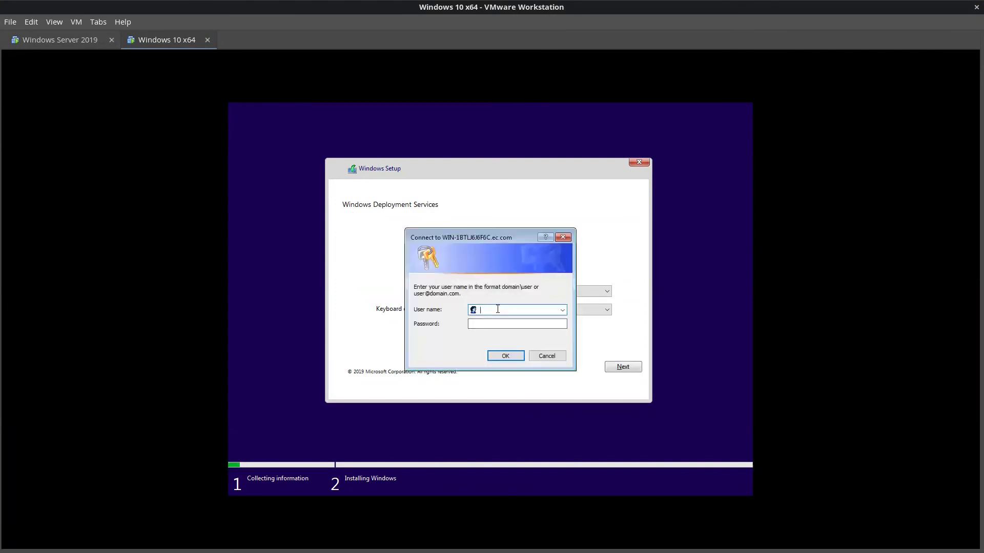
{"action": "type", "text": "Adminis"}
{"action": "type", "text": "or"}
- Look up the domain name in Active Directory Users and Computers on Windows Server 2019 and return to the Windows 10 x64 machine
{"action": "left_click", "coordinate": [48, 40]}
{"action": "left_click", "coordinate": [164, 539]}
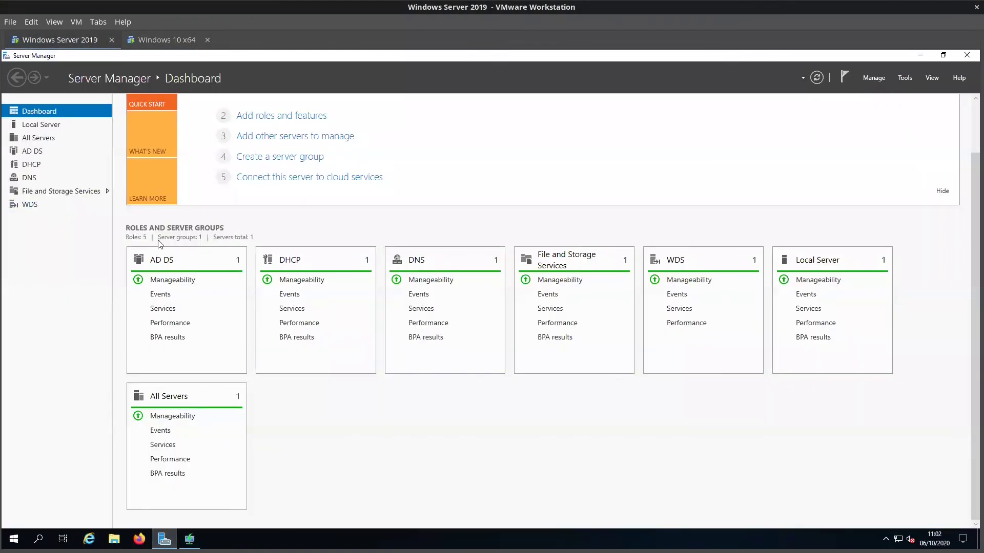
{"action": "left_click", "coordinate": [31, 154]}
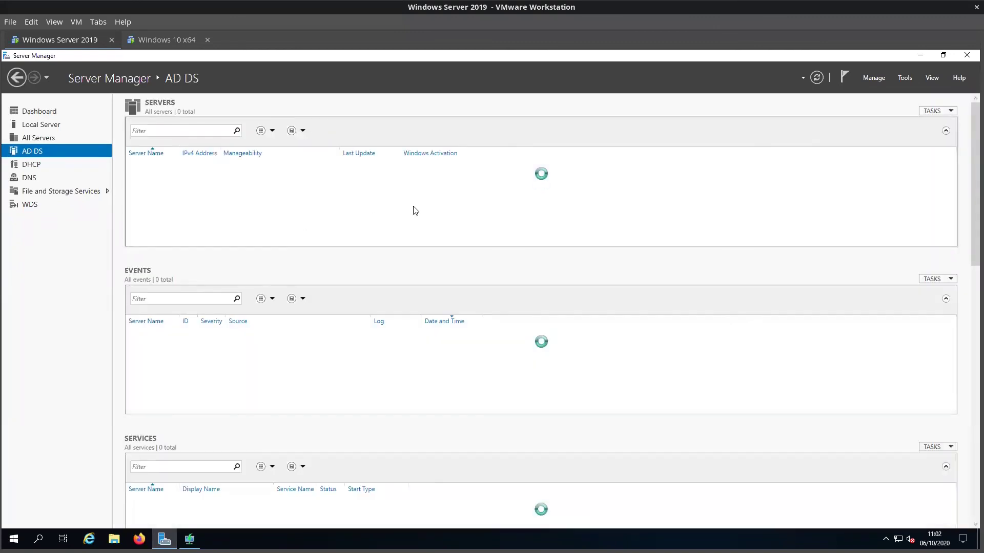
{"action": "left_click", "coordinate": [910, 76]}
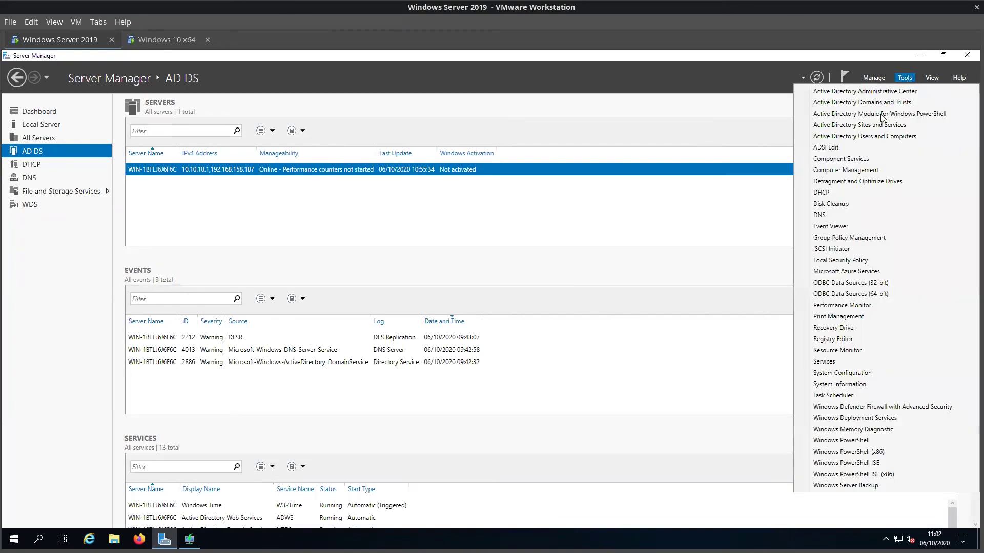
{"action": "left_click", "coordinate": [863, 135]}
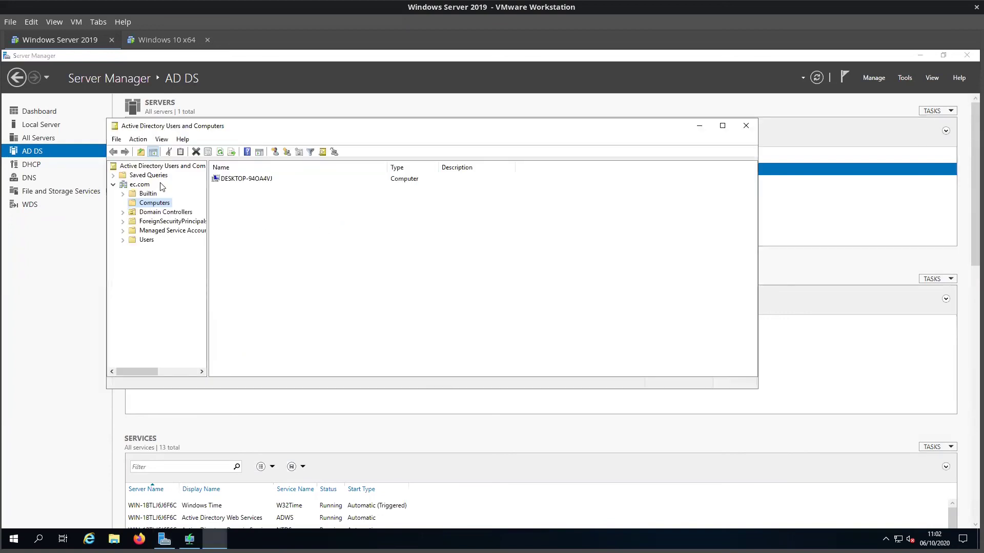
{"action": "left_click", "coordinate": [141, 185]}
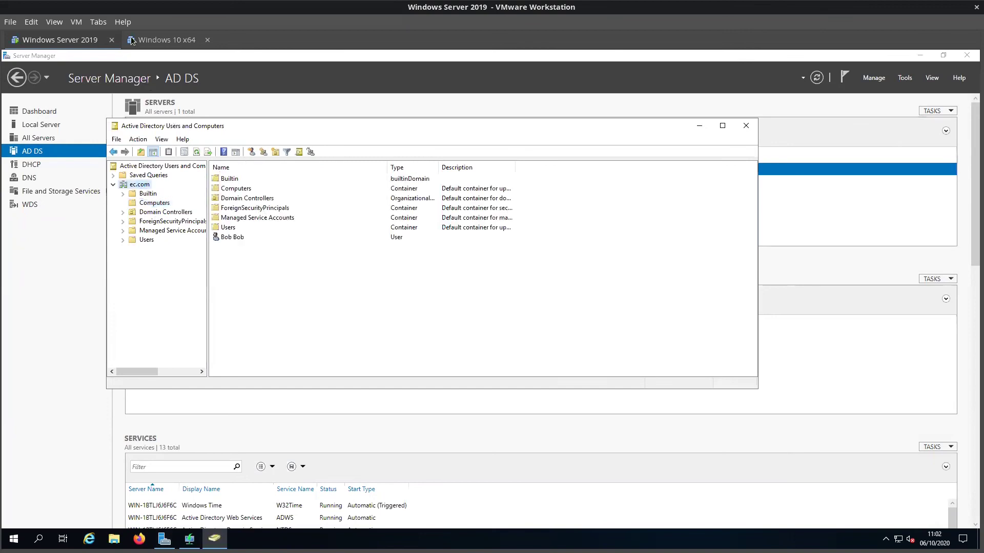
{"action": "left_click", "coordinate": [178, 41]}
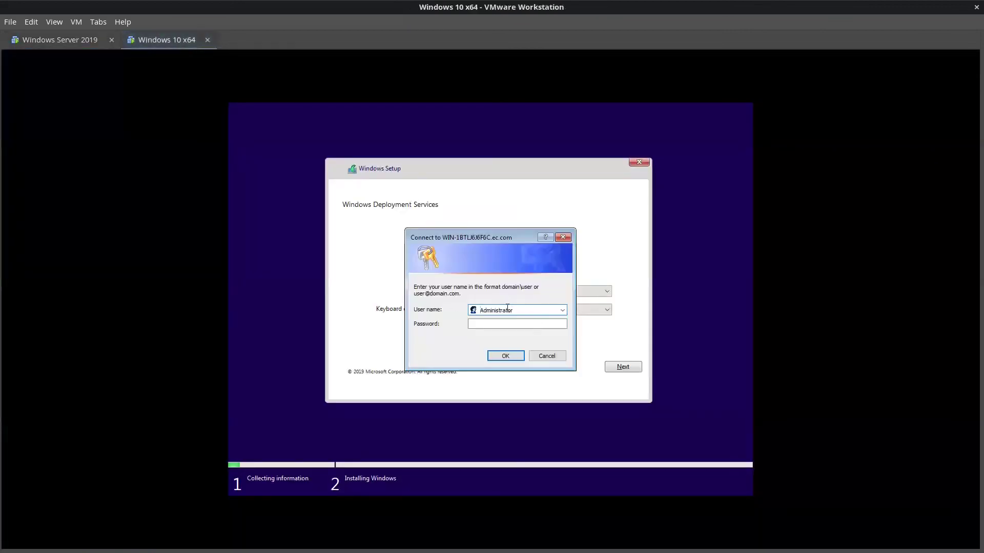
- Prefix the Administrator user name with the ec.com domain as ec.com\Administrator
{"action": "type", "text": "ec.com\\"}
{"action": "key", "text": "BackSpace"}
{"action": "key", "text": "BackSpace"}
{"action": "key", "text": "BackSpace"}
{"action": "key", "text": "BackSpace"}
{"action": "key", "text": "BackSpace"}
{"action": "key", "text": "BackSpace"}
{"action": "key", "text": "BackSpace"}
{"action": "type", "text": "\"ec.com"}
{"action": "key", "text": "BackSpace"}
{"action": "key", "text": "BackSpace"}
{"action": "key", "text": "BackSpace"}
{"action": "key", "text": "BackSpace"}
{"action": "key", "text": "BackSpace"}
{"action": "key", "text": "BackSpace"}
{"action": "key", "text": "Home"}
{"action": "type", "text": "ec/"}
{"action": "key", "text": "BackSpace"}
{"action": "type", "text": ".com\\"}
{"action": "key", "text": "Tab"}
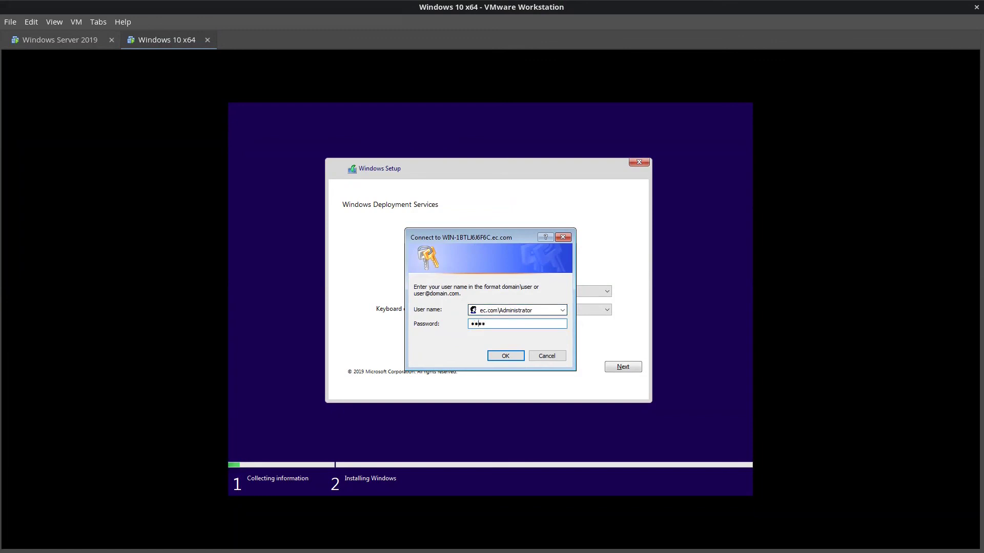
- Try to sign in to the deployment server with the account password and dismiss the resulting message
{"action": "type", "text": "•••••••"}
{"action": "left_click", "coordinate": [509, 359]}
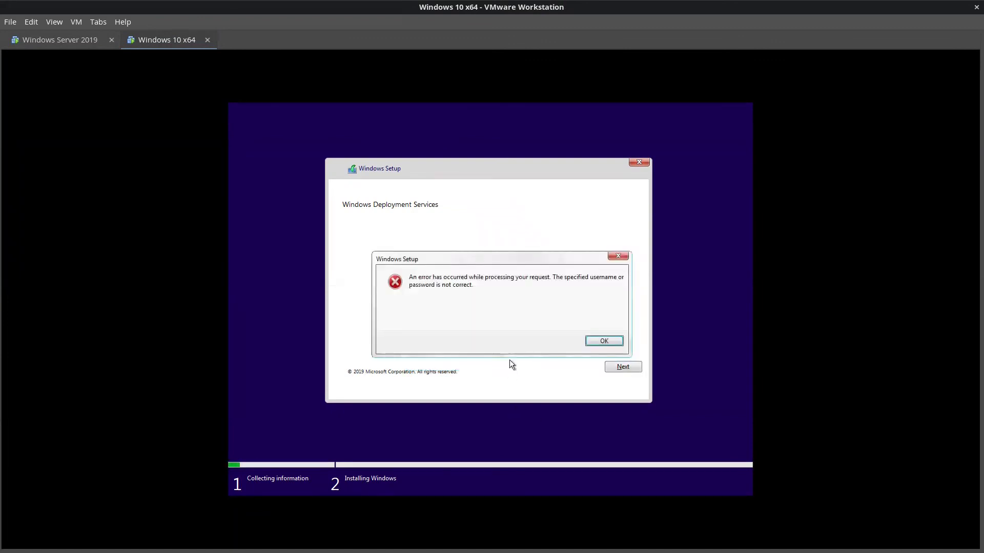
{"action": "left_click", "coordinate": [590, 343]}
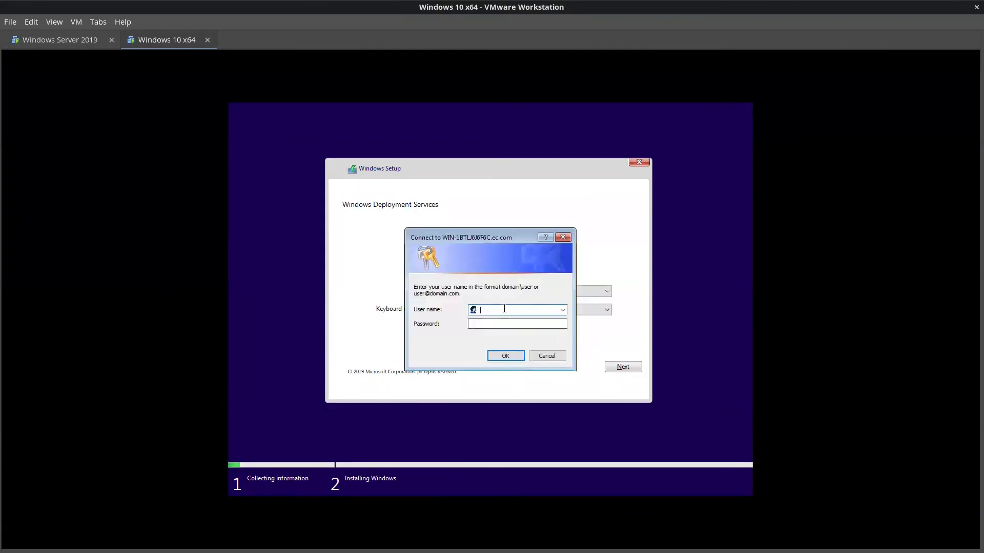
- Sign in to the deployment server as ec.com\Administrator with the account password
{"action": "type", "text": "ec.com\\Administrator"}
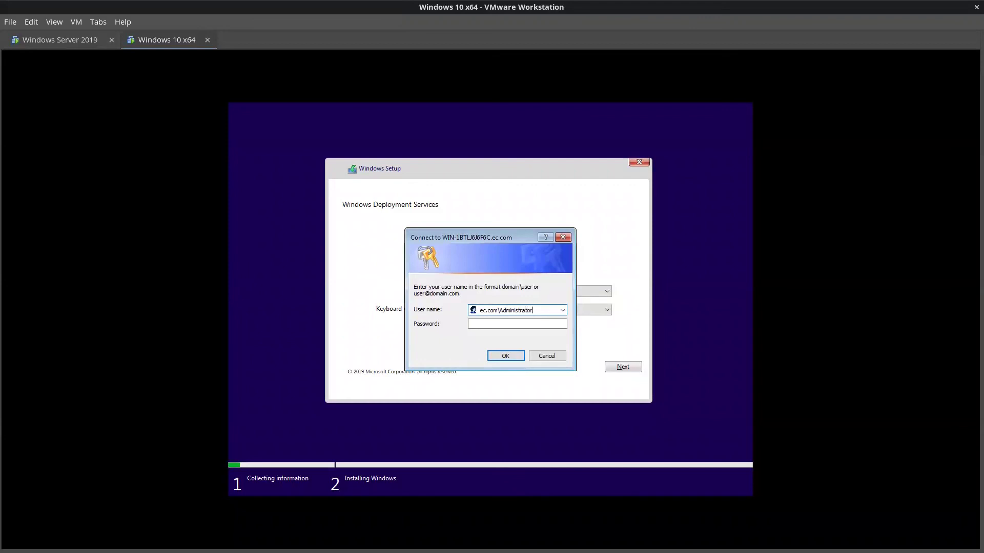
{"action": "key", "text": "Tab"}
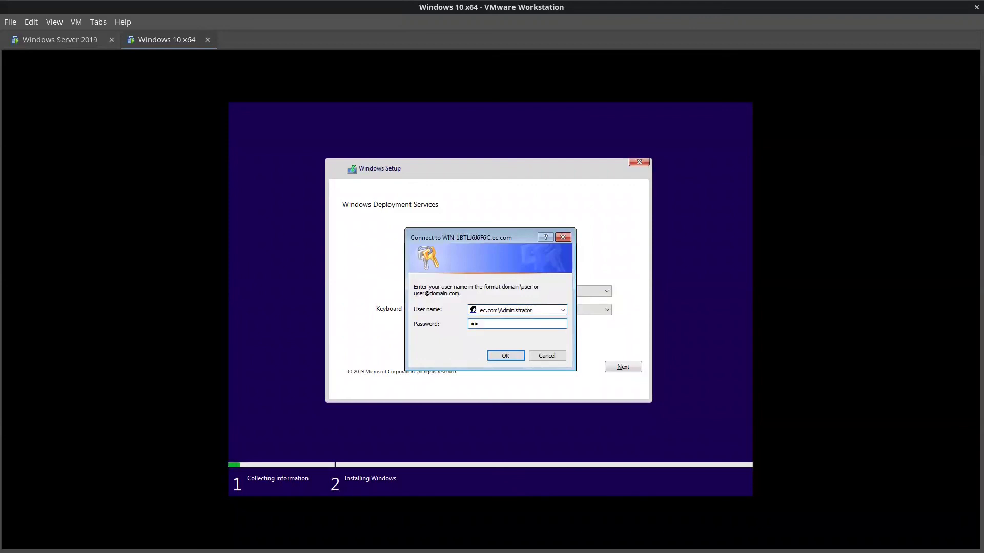
{"action": "type", "text": "•••••"}
{"action": "key", "text": "Return"}
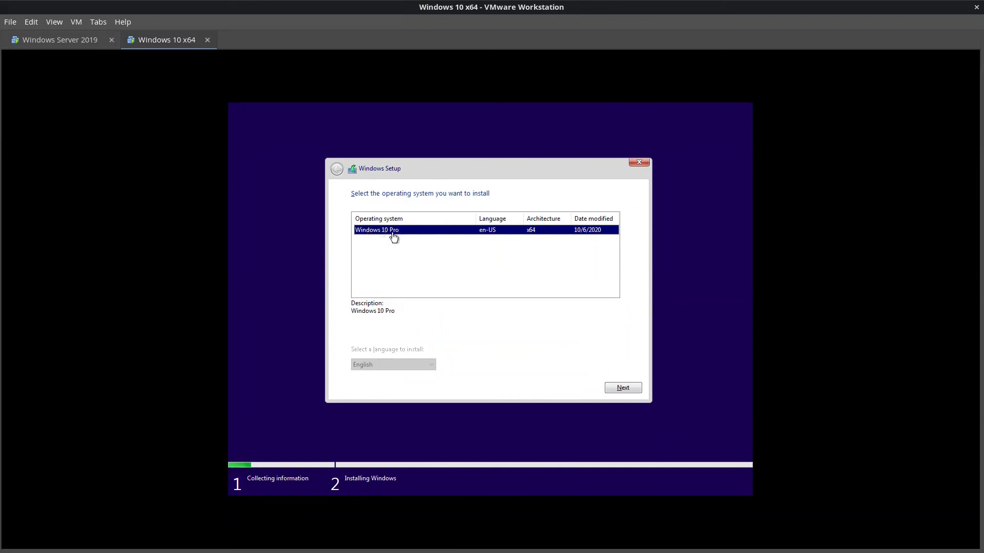
- Check the capture image progress on the server, then install Windows 10 Pro on Drive 0 Unallocated Space in the Windows 10 x64 machine
{"action": "left_click", "coordinate": [67, 40]}
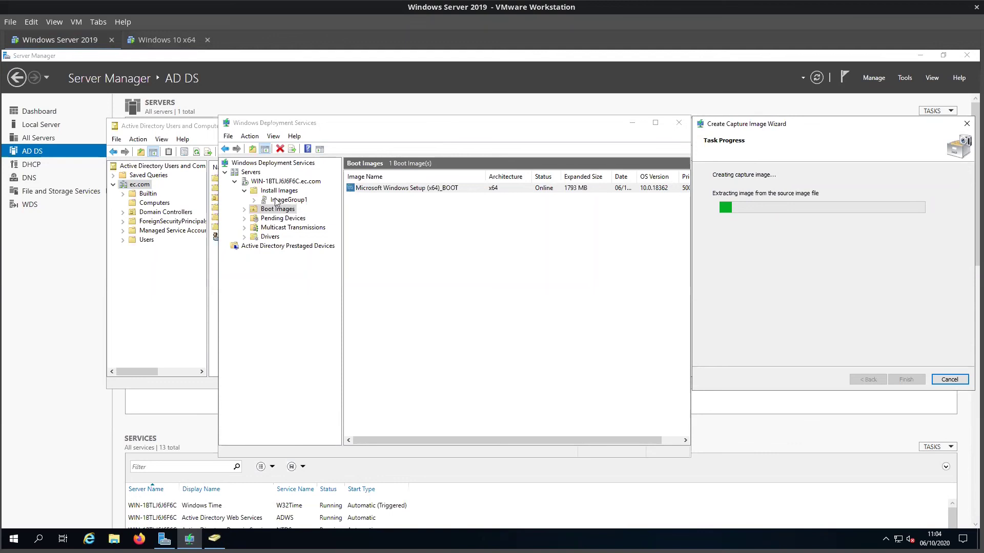
{"action": "left_click", "coordinate": [155, 40]}
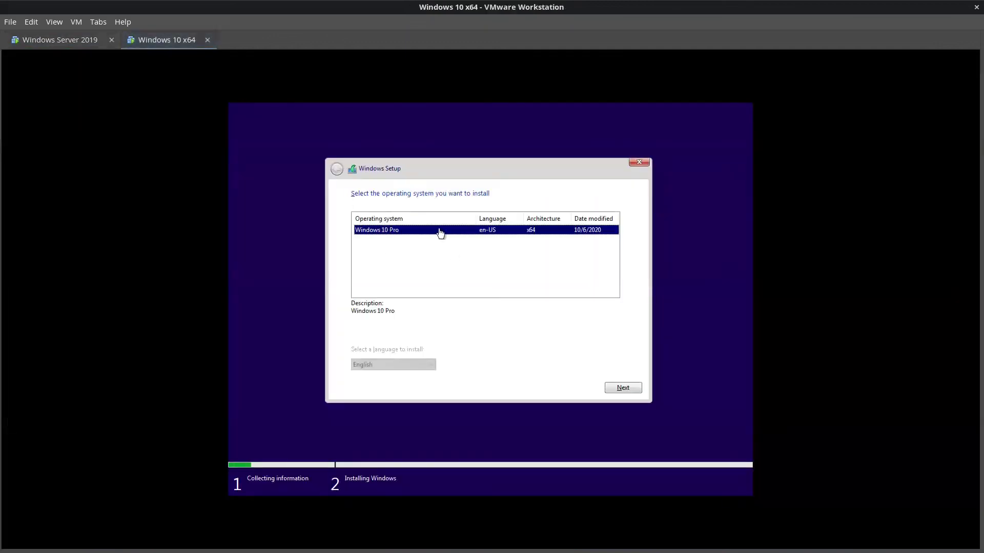
{"action": "left_click", "coordinate": [624, 389]}
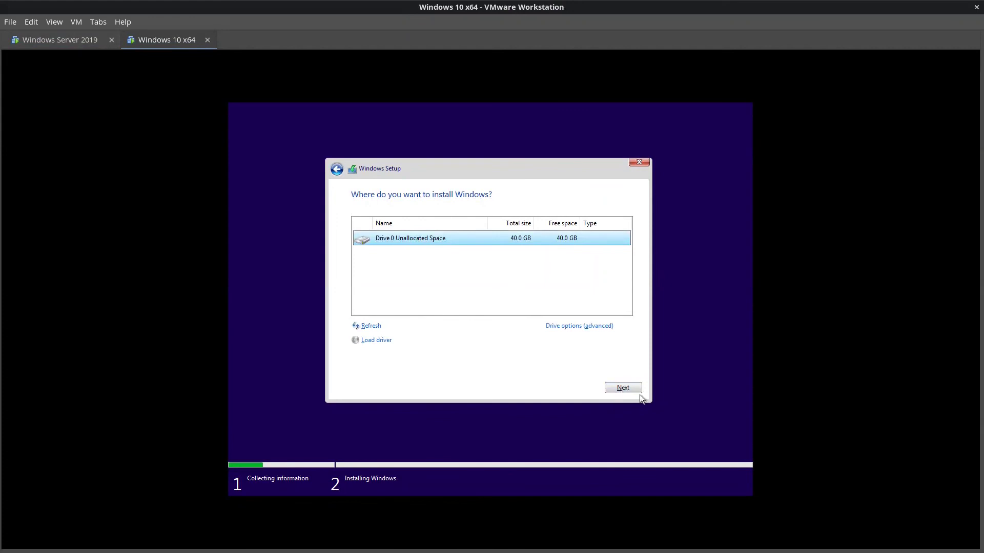
{"action": "left_click", "coordinate": [618, 388]}
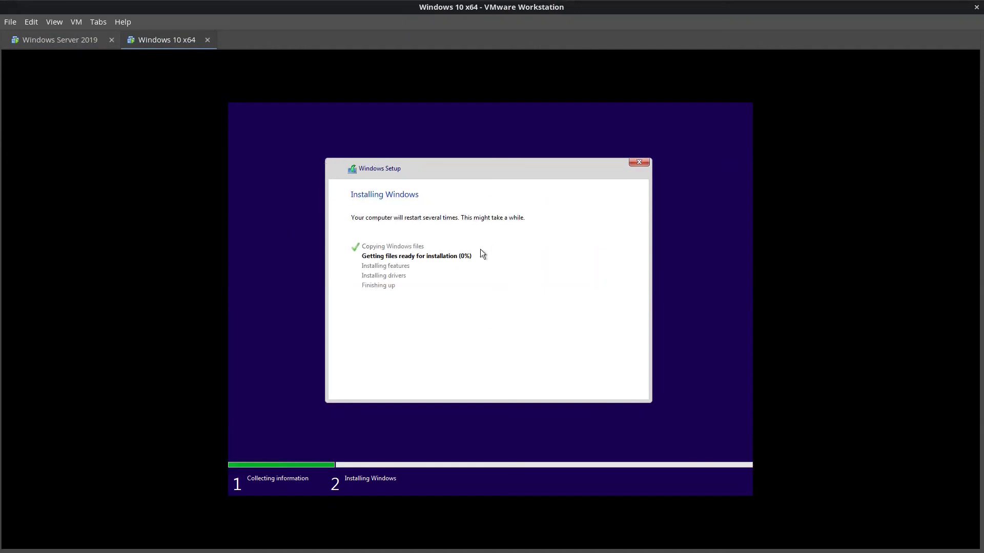
- Check the capture image creation on Windows Server 2019 and the Windows installation on the Windows 10 x64 machine
{"action": "left_click", "coordinate": [68, 45]}
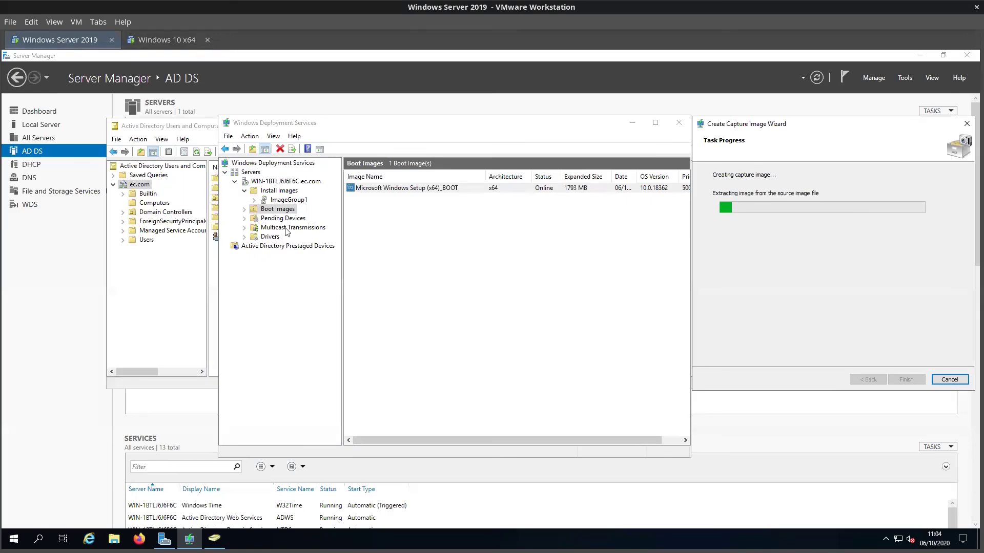
{"action": "left_click", "coordinate": [163, 126]}
{"action": "left_click", "coordinate": [442, 413]}
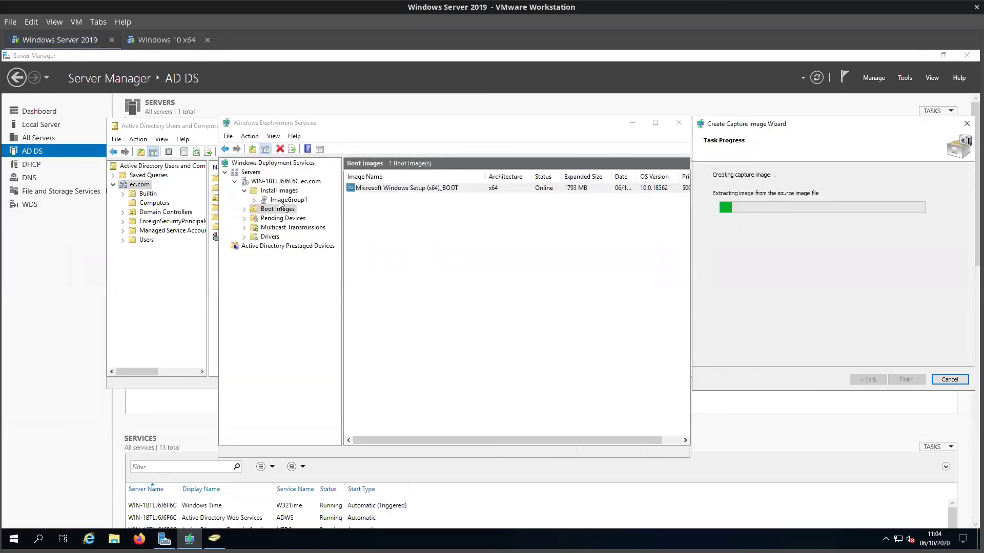
{"action": "left_click_drag", "start_coordinate": [777, 127], "coordinate": [480, 147]}
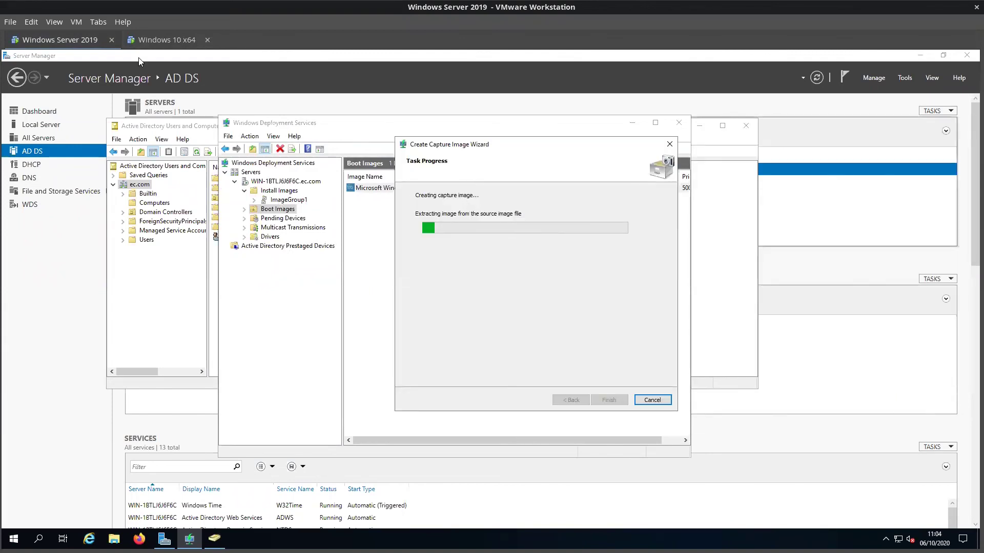
{"action": "left_click", "coordinate": [145, 44]}
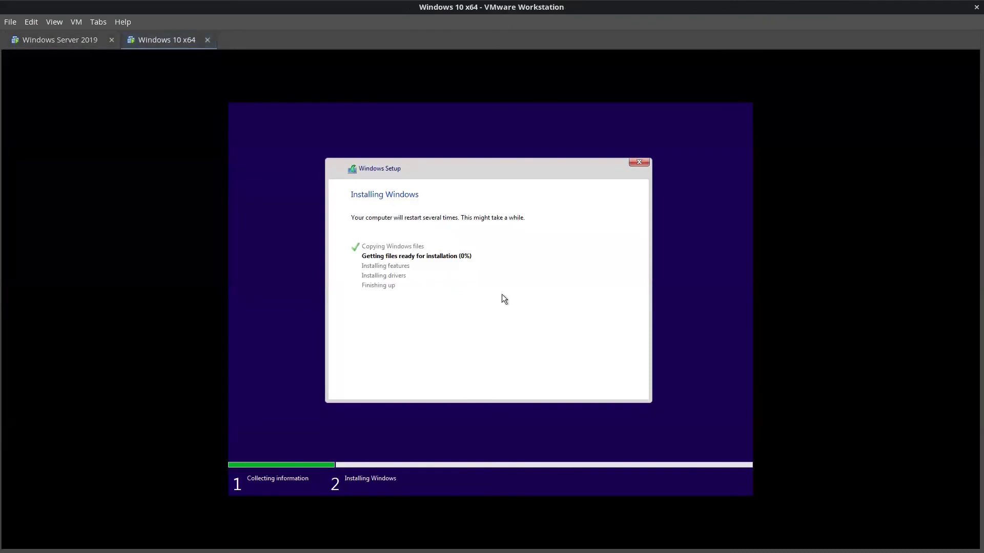
{"action": "key", "text": "super"}
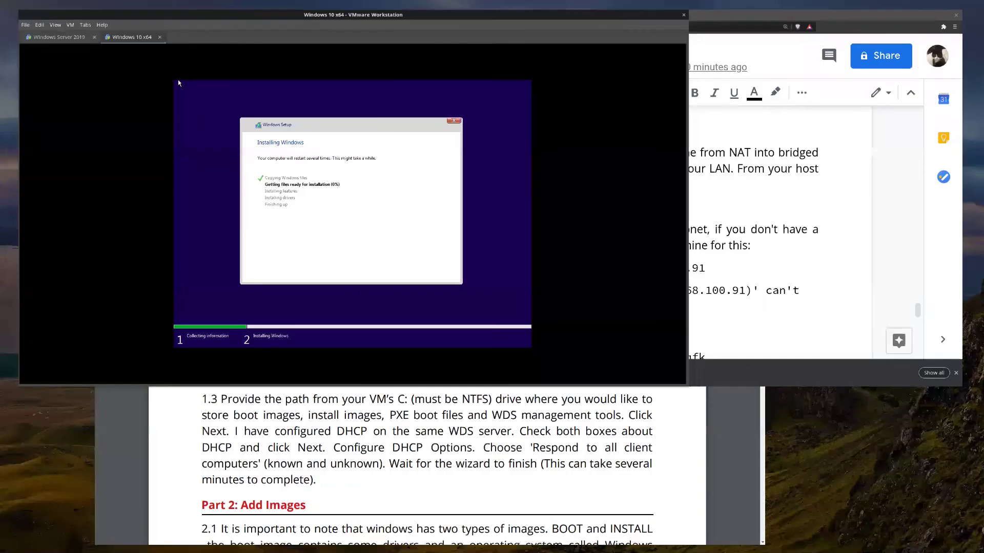
- Switch to the Lab 4 - WDS PDF and review step 2.3 on the TFTP block size and variable extension window
{"action": "left_click", "coordinate": [468, 282]}
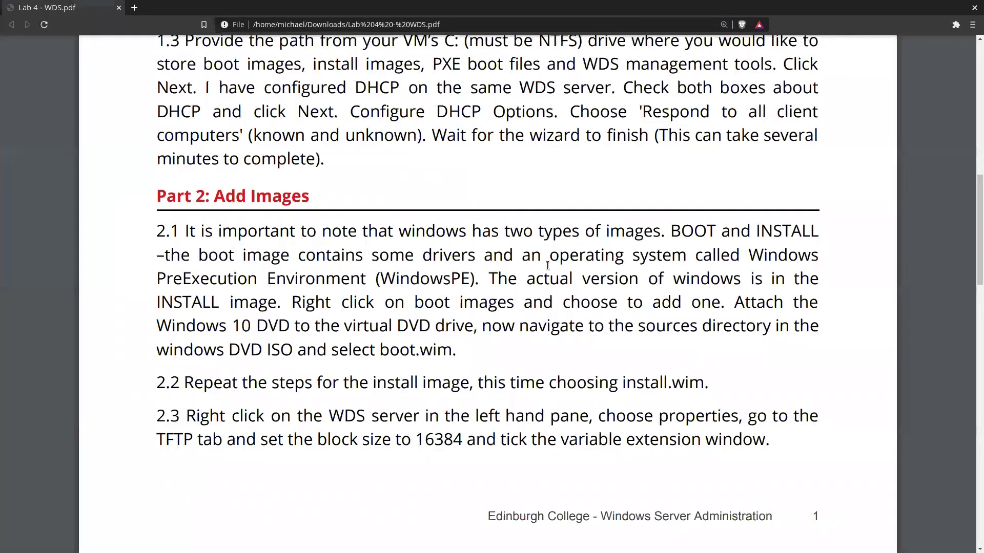
{"action": "scroll", "coordinate": [311, 281], "scroll_direction": "down", "scroll_amount": 3}
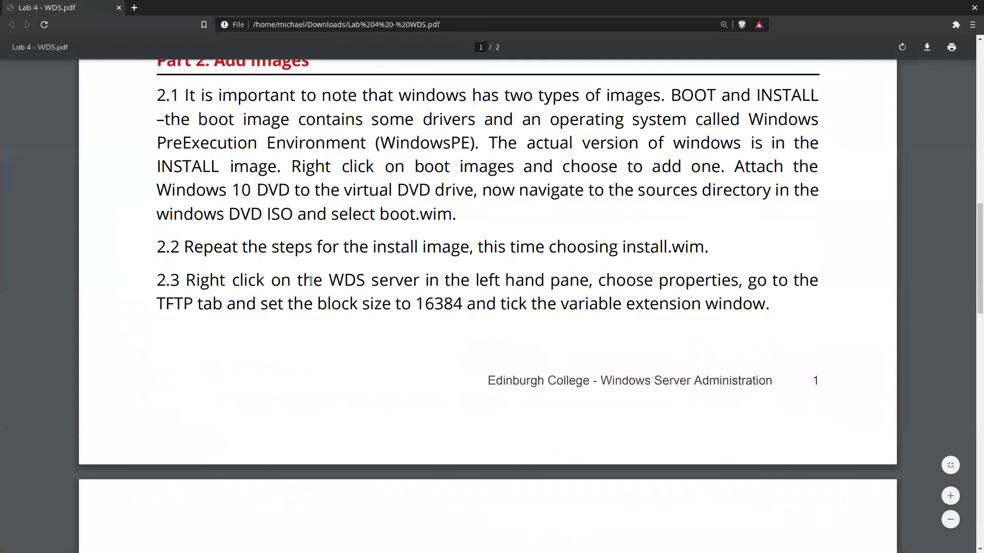
{"action": "left_click_drag", "start_coordinate": [416, 306], "coordinate": [444, 306]}
{"action": "left_click", "coordinate": [441, 310]}
{"action": "left_click_drag", "start_coordinate": [190, 280], "coordinate": [709, 308]}
{"action": "left_click", "coordinate": [709, 308]}
- Read Part 3 on the empty VM and skim the Part 4 Sysprep/Capture instructions in the lab PDF
{"action": "scroll", "coordinate": [509, 318], "scroll_direction": "down", "scroll_amount": 8}
{"action": "left_click_drag", "start_coordinate": [187, 231], "coordinate": [551, 313]}
{"action": "left_click", "coordinate": [536, 293]}
{"action": "scroll", "coordinate": [536, 293], "scroll_direction": "down", "scroll_amount": 3}
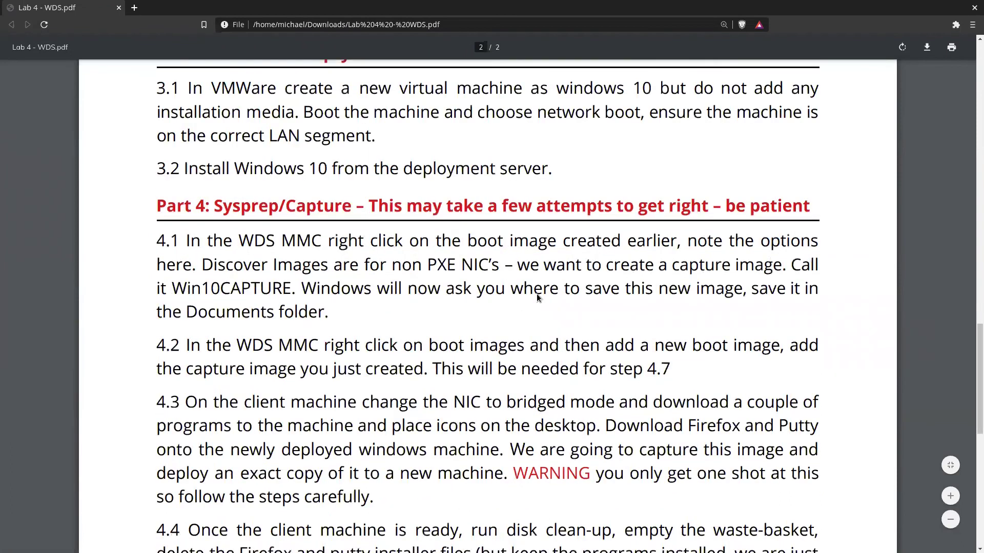
{"action": "scroll", "coordinate": [536, 297], "scroll_direction": "down", "scroll_amount": 10}
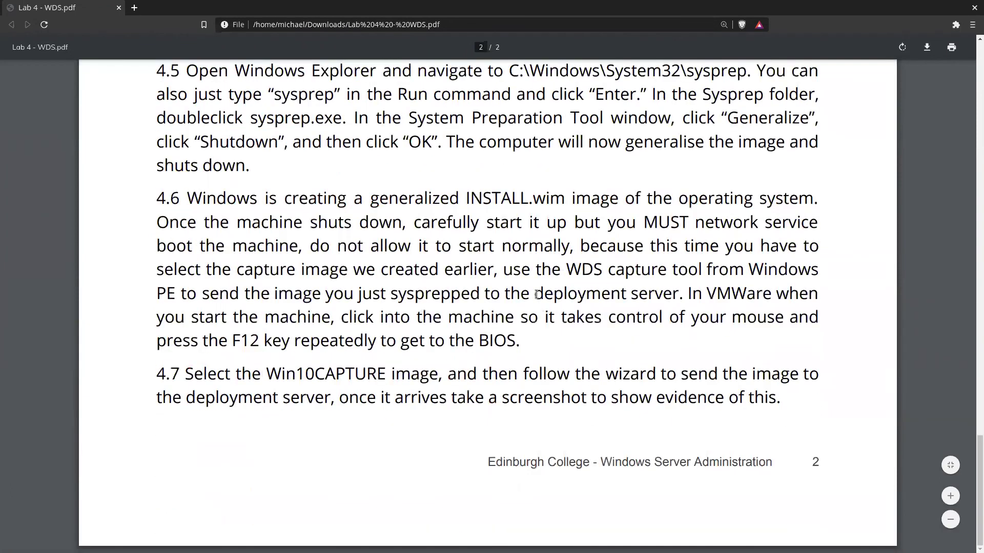
{"action": "scroll", "coordinate": [197, 251], "scroll_direction": "up", "scroll_amount": 10}
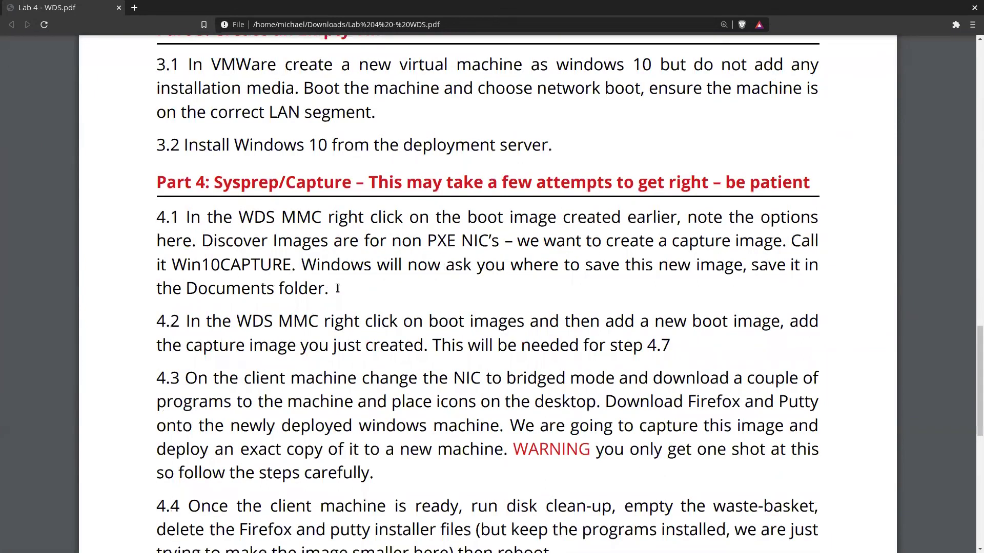
{"action": "scroll", "coordinate": [531, 271], "scroll_direction": "down", "scroll_amount": 2}
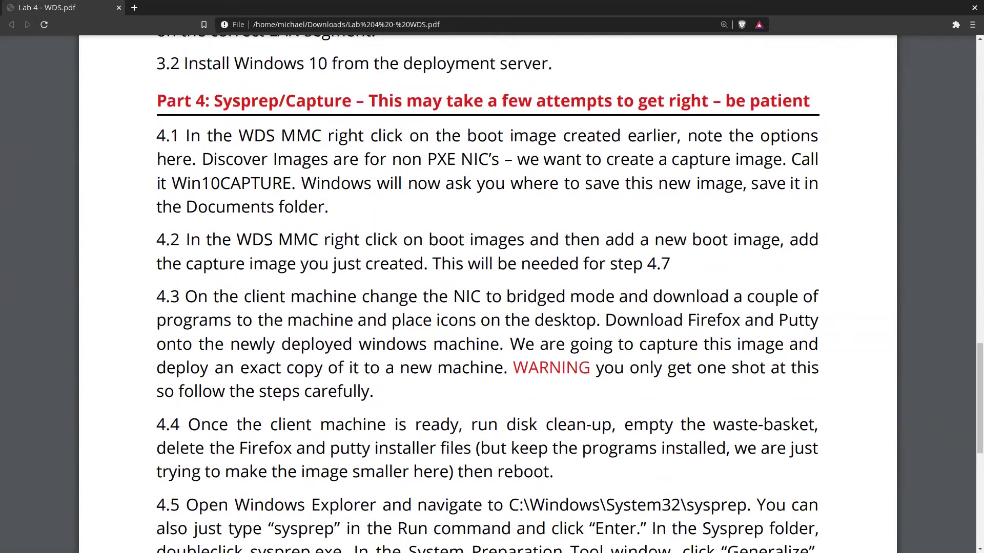
- Switch to VMware Workstation and check the Windows 10 x64 installation and the capture image progress on Windows Server 2019
{"action": "key", "text": "super+Down"}
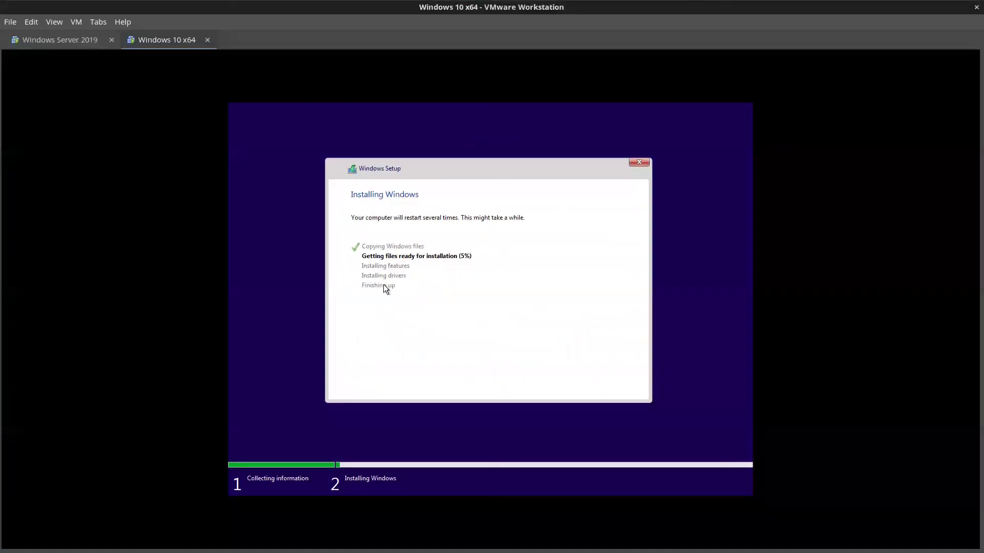
{"action": "left_click", "coordinate": [57, 41]}
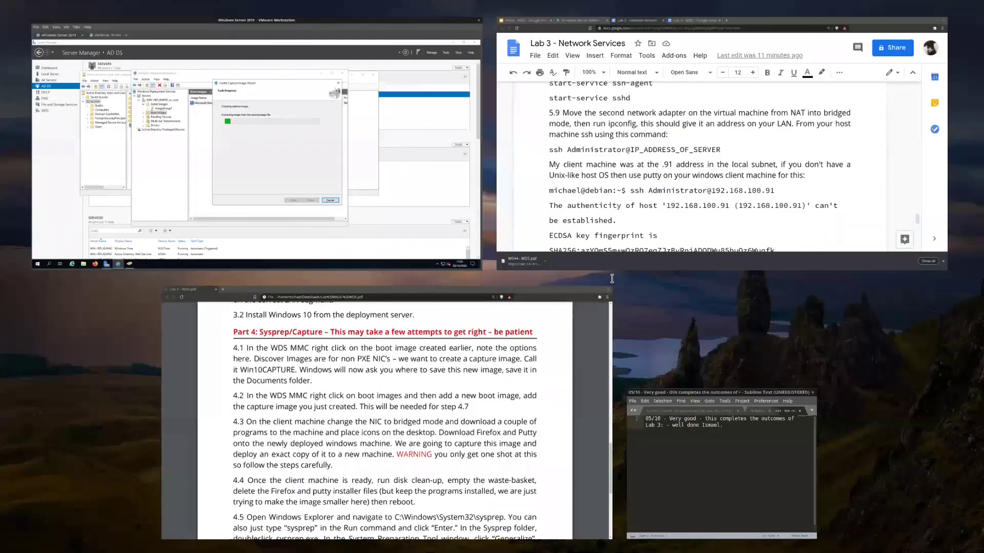
- Return to the lab PDF and review steps 4.4 and 4.5 on cleaning up the client and running Sysprep
{"action": "left_click", "coordinate": [589, 307]}
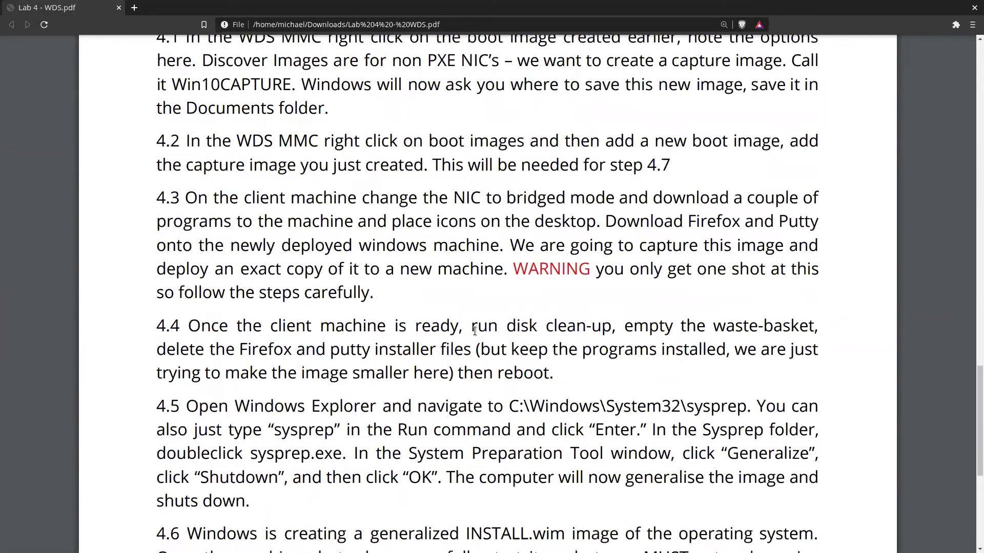
{"action": "scroll", "coordinate": [403, 243], "scroll_direction": "down", "scroll_amount": 5}
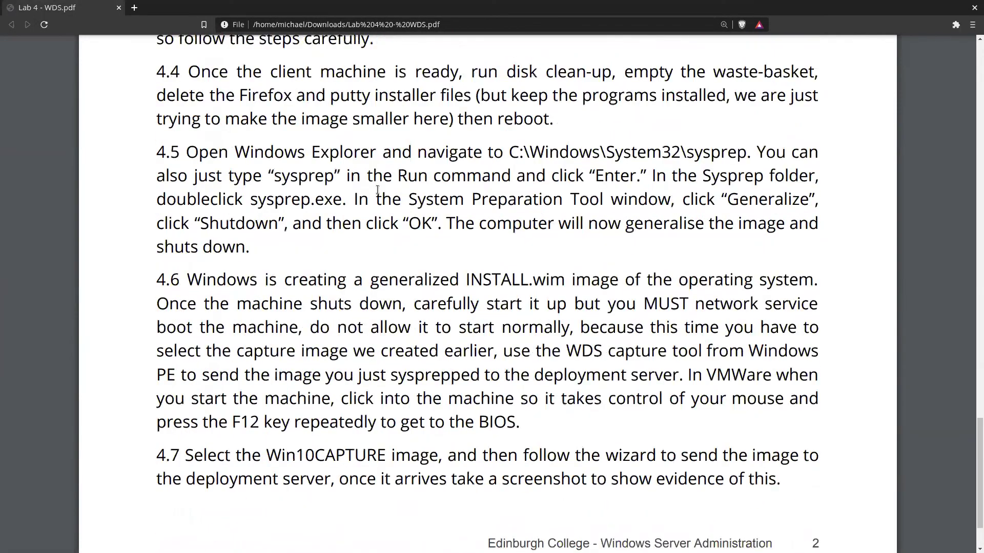
{"action": "triple_click", "coordinate": [231, 93]}
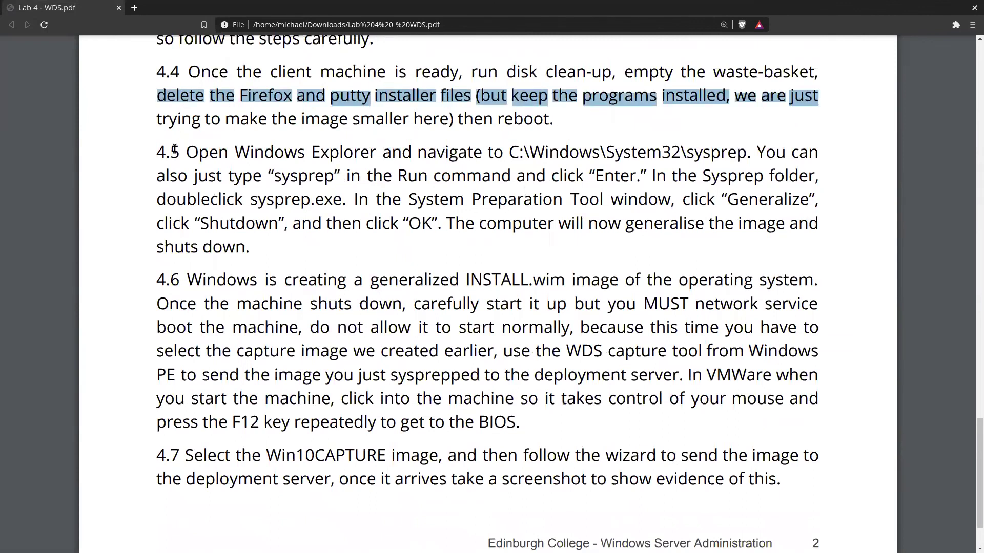
{"action": "left_click_drag", "start_coordinate": [185, 152], "coordinate": [263, 241]}
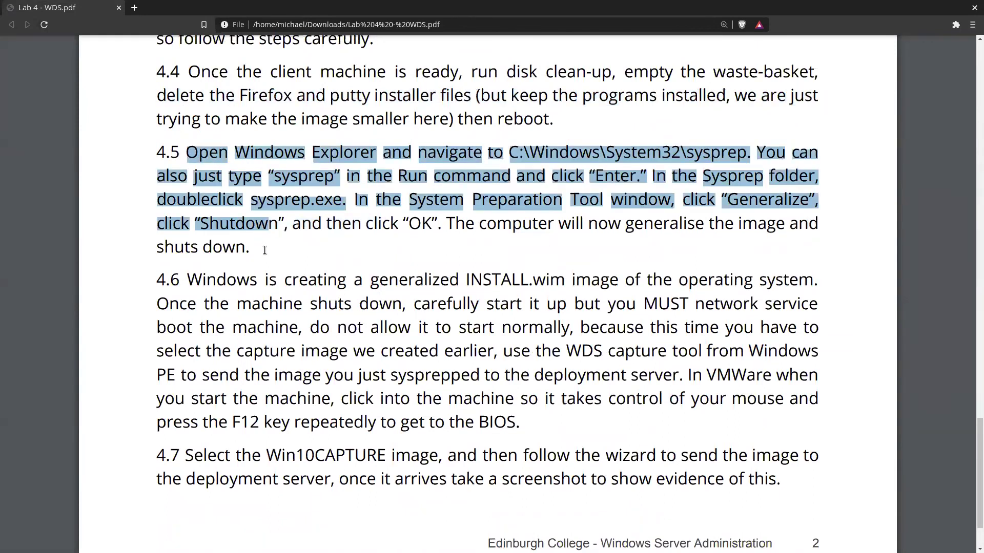
{"action": "left_click", "coordinate": [255, 247]}
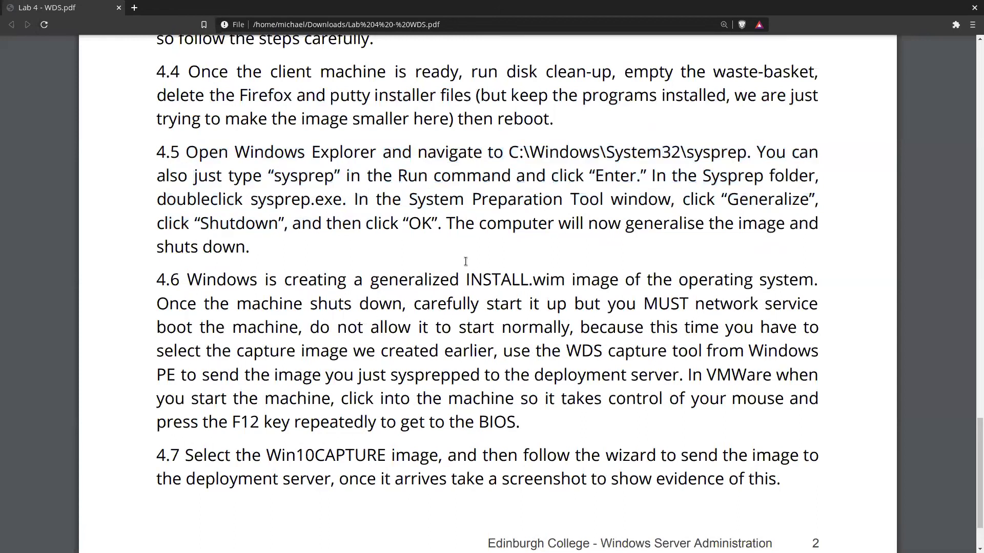
{"action": "scroll", "coordinate": [466, 262], "scroll_direction": "up", "scroll_amount": 2}
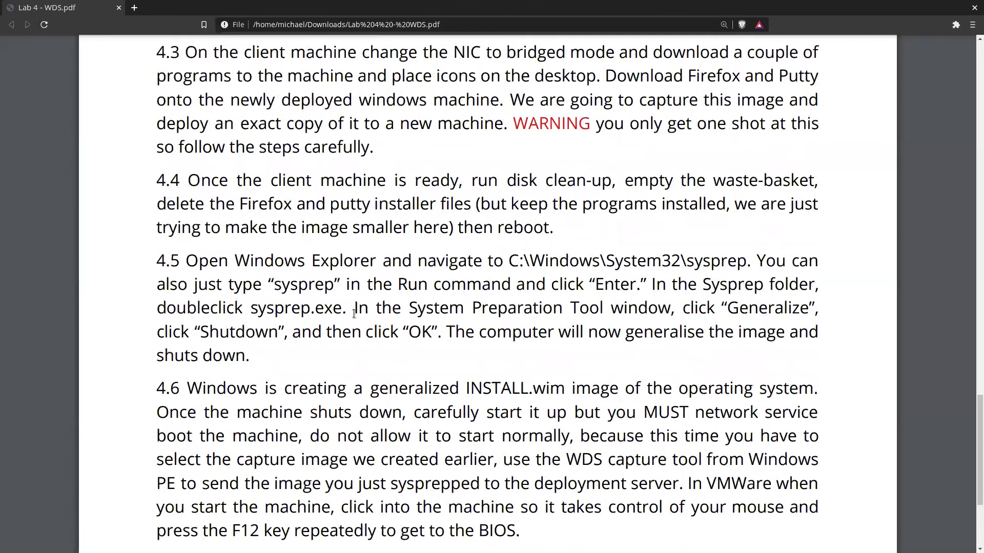
{"action": "scroll", "coordinate": [354, 314], "scroll_direction": "down", "scroll_amount": 3}
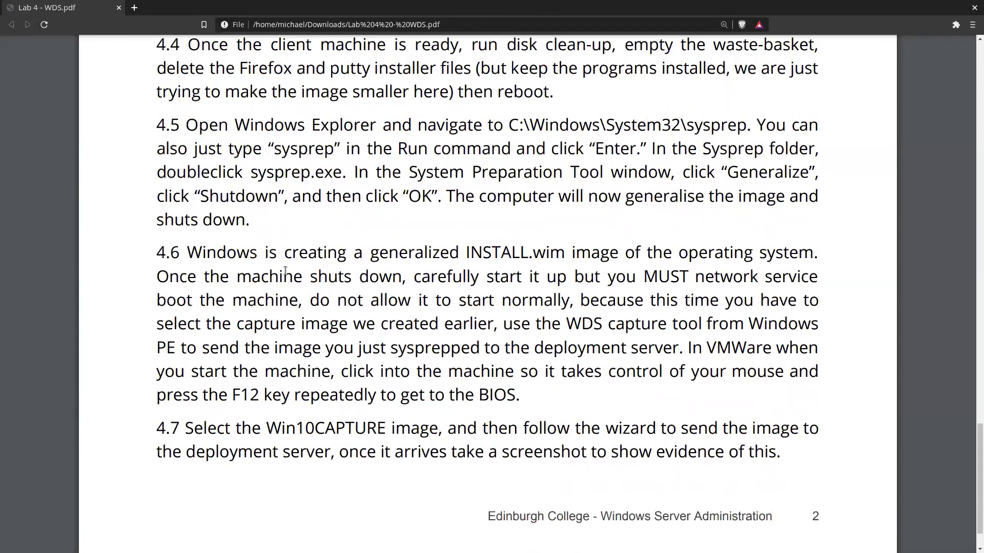
- Review the Win10CAPTURE image selection in step 4.7 and the F12 network boot instruction in step 4.6
{"action": "left_click_drag", "start_coordinate": [267, 429], "coordinate": [385, 430]}
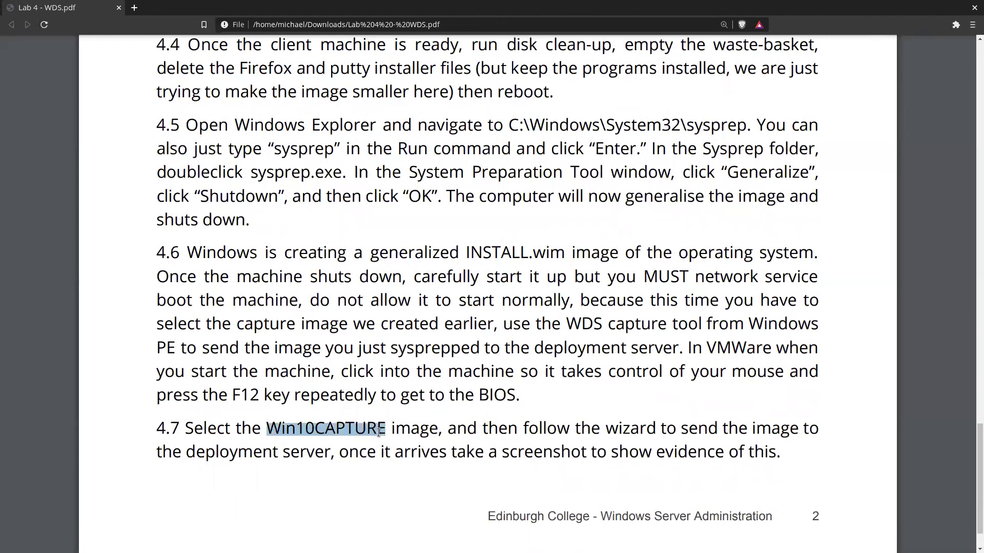
{"action": "left_click", "coordinate": [378, 431]}
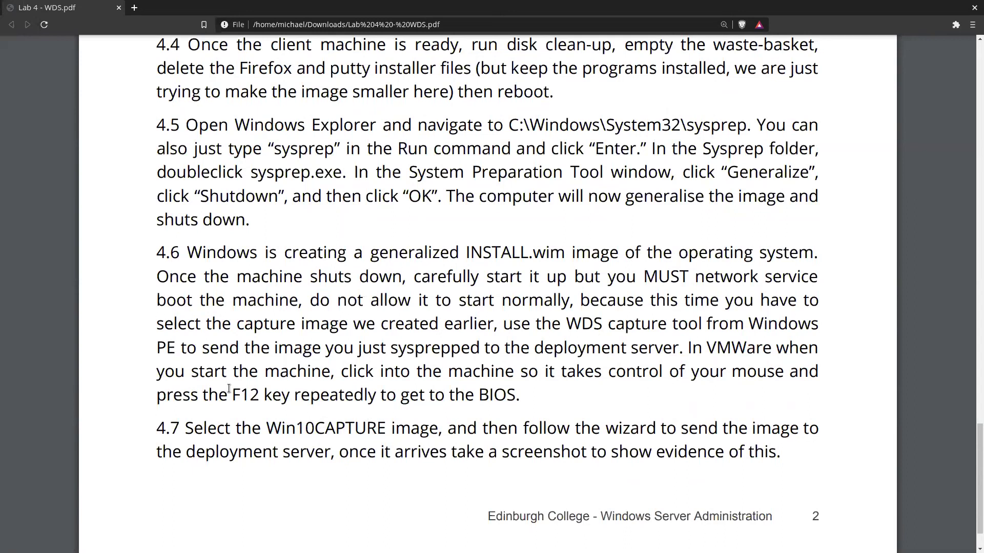
{"action": "left_click_drag", "start_coordinate": [233, 393], "coordinate": [580, 397]}
{"action": "left_click", "coordinate": [580, 398]}
- Go back to the Part 4 Sysprep/Capture heading and review its note about needing several attempts
{"action": "scroll", "coordinate": [310, 222], "scroll_direction": "up", "scroll_amount": 3}
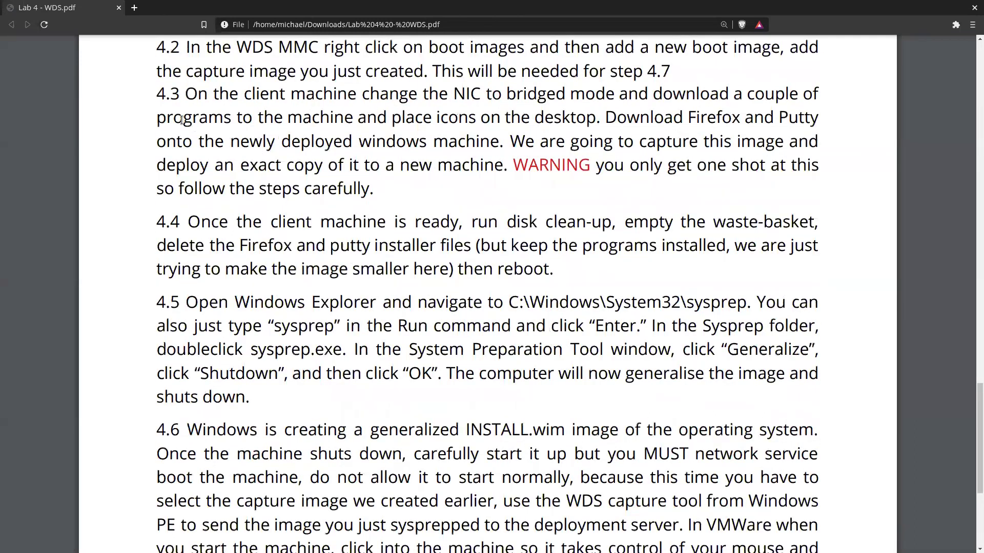
{"action": "scroll", "coordinate": [310, 222], "scroll_direction": "up", "scroll_amount": 4}
{"action": "triple_click", "coordinate": [475, 124]}
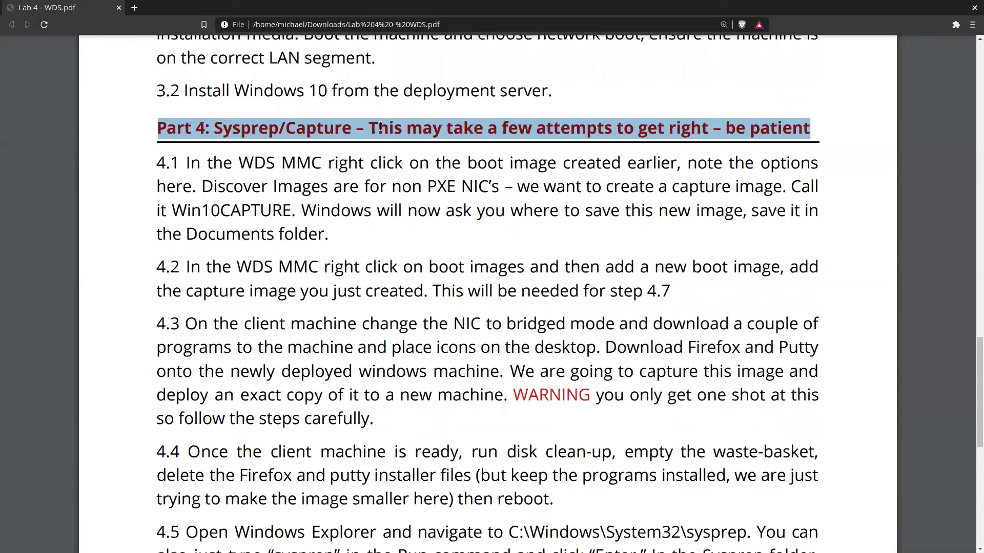
{"action": "left_click", "coordinate": [835, 146]}
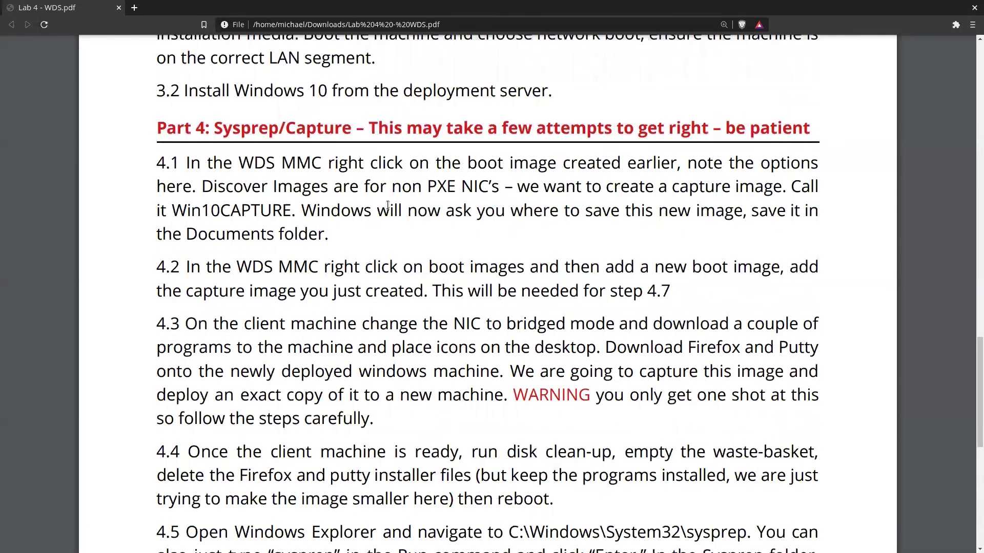
- Return to VMware Workstation and check the Windows installation progress on the Windows 10 x64 machine
{"action": "left_click_drag", "start_coordinate": [352, 226], "coordinate": [358, 227]}
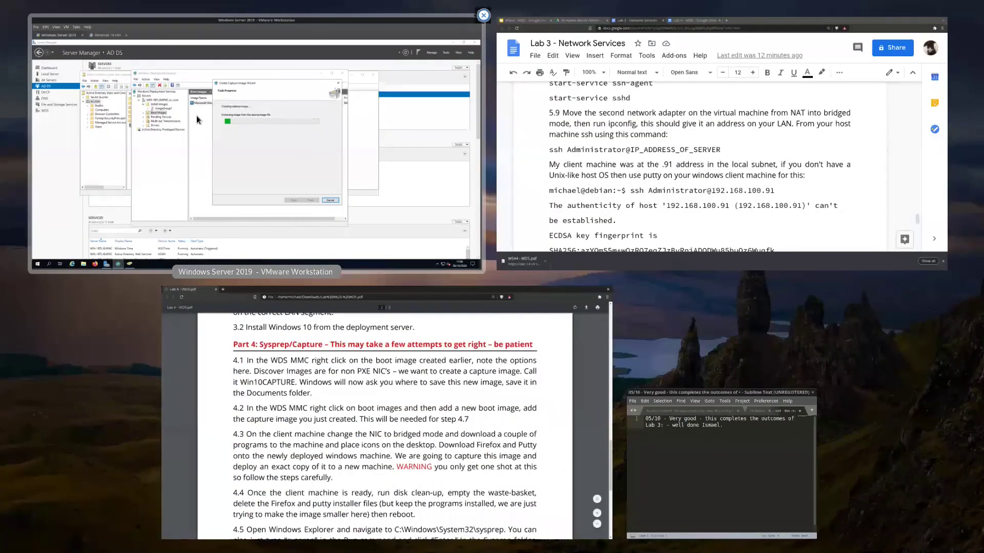
{"action": "left_click", "coordinate": [196, 119]}
{"action": "left_click", "coordinate": [160, 40]}
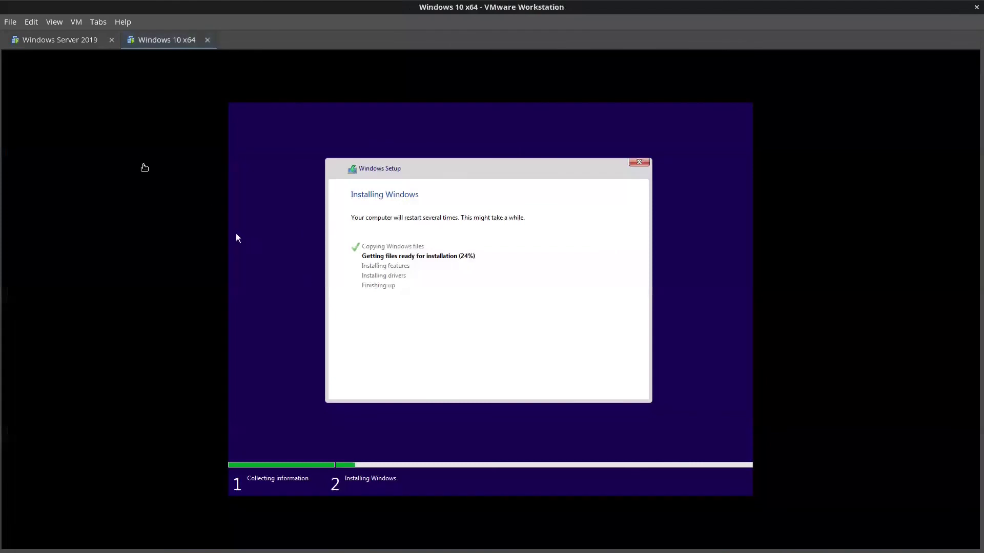